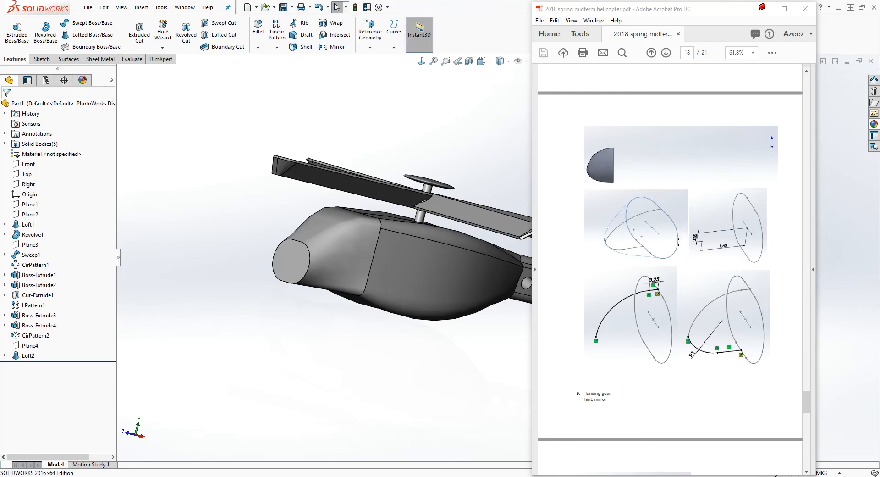
{"action": "scroll", "coordinate": [656, 284], "scroll_direction": "up", "scroll_amount": 3}
Create a closed sketch on the flat front face of the helicopter nose by converting the face's edges
{"action": "scroll", "coordinate": [641, 276], "scroll_direction": "down", "scroll_amount": 15}
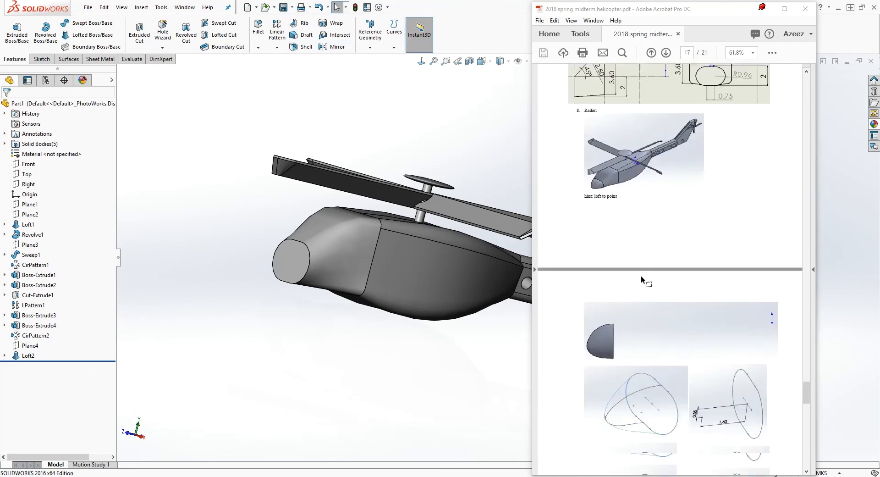
{"action": "mouse_move", "coordinate": [272, 292]}
{"action": "middle_mouse_down"}
{"action": "mouse_move", "coordinate": [295, 305]}
{"action": "mouse_move", "coordinate": [316, 283]}
{"action": "middle_mouse_up"}
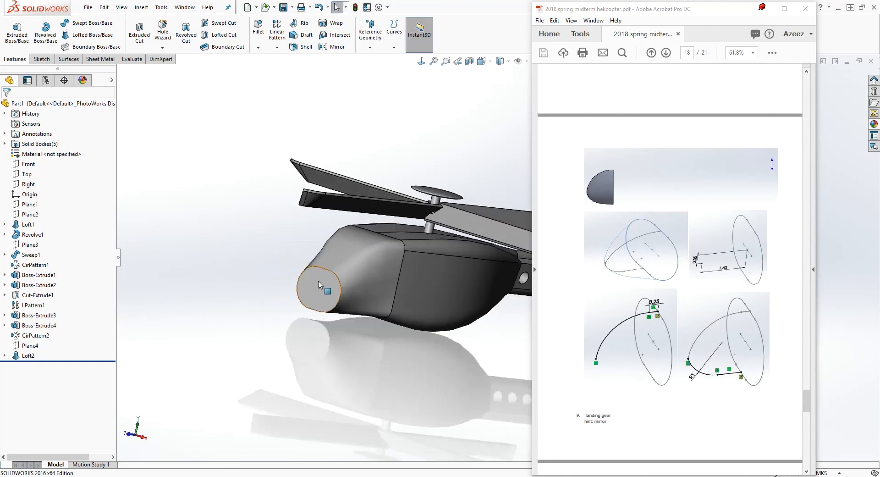
{"action": "left_click", "coordinate": [317, 282]}
{"action": "left_click", "coordinate": [41, 60]}
{"action": "left_click", "coordinate": [14, 33]}
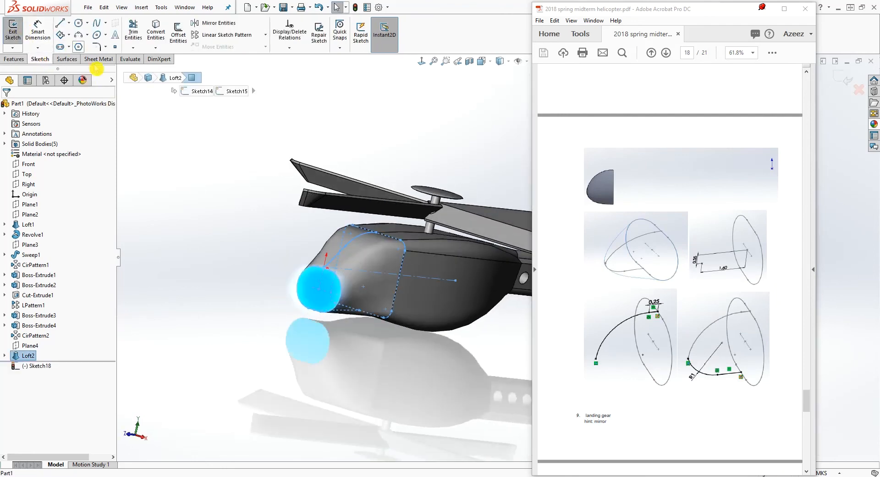
{"action": "left_click", "coordinate": [173, 143]}
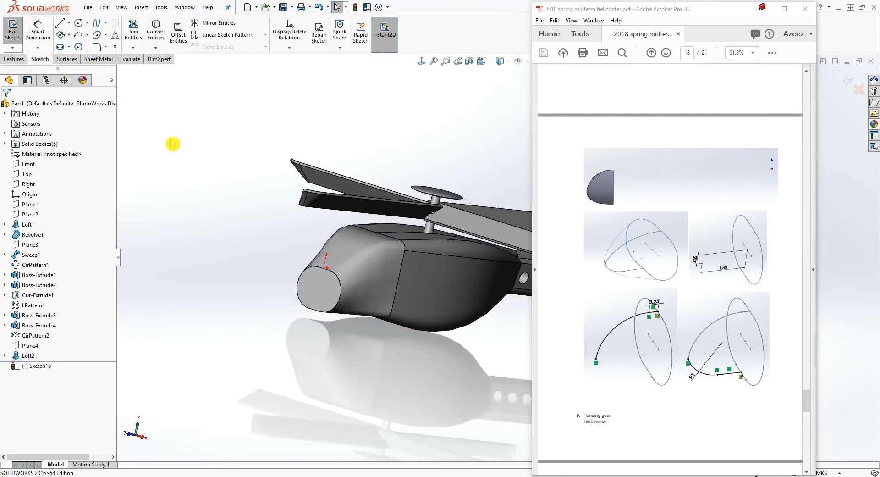
{"action": "left_click", "coordinate": [315, 296]}
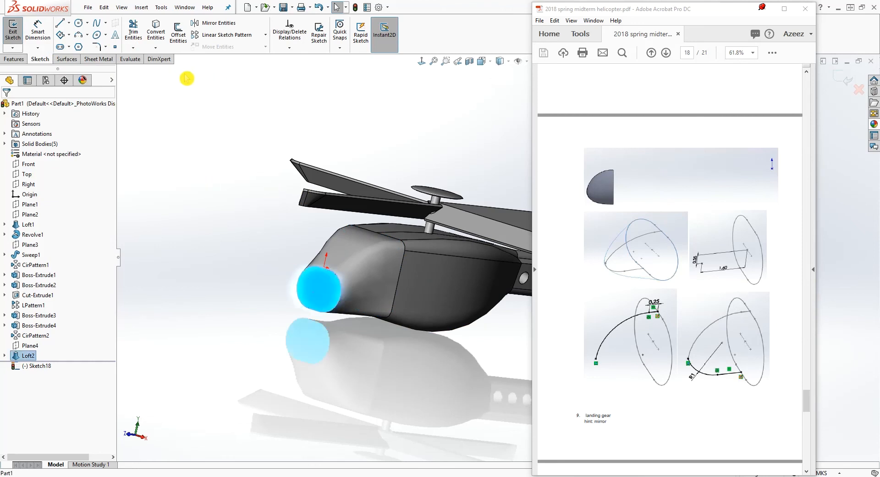
{"action": "left_click", "coordinate": [156, 33]}
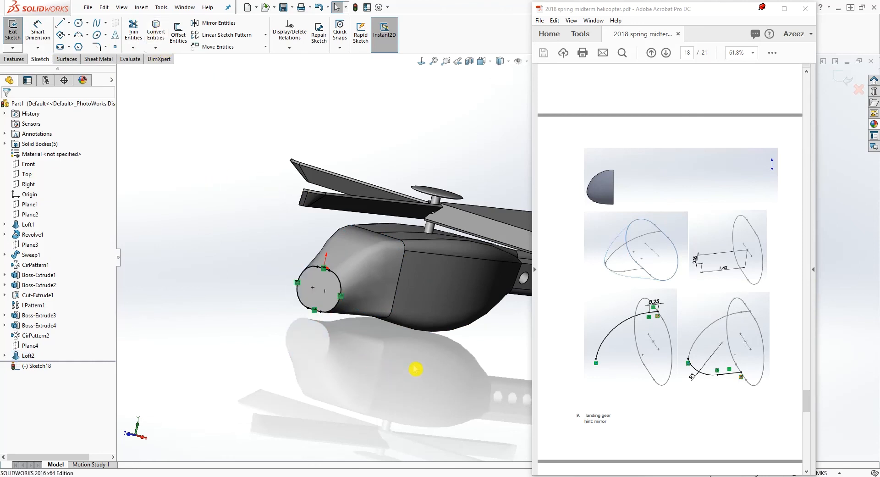
{"action": "left_click", "coordinate": [421, 63]}
{"action": "middle_click_drag", "start_coordinate": [499, 371], "coordinate": [425, 356]}
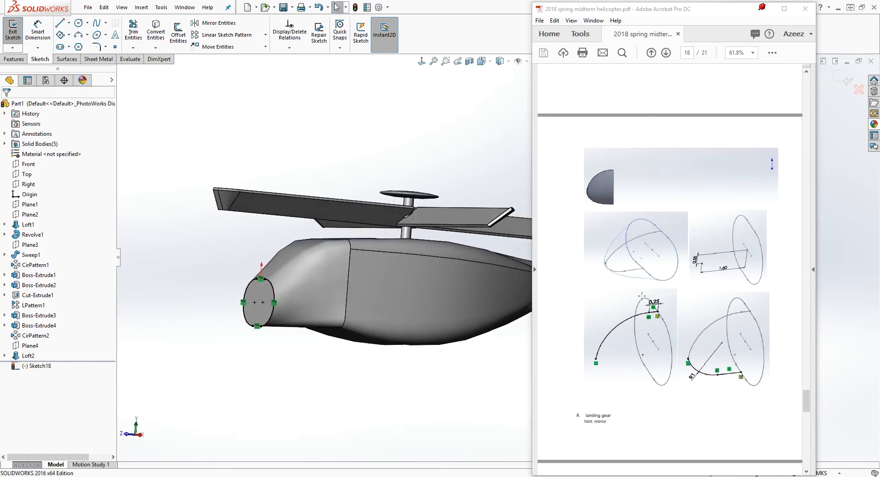
{"action": "left_click", "coordinate": [836, 82]}
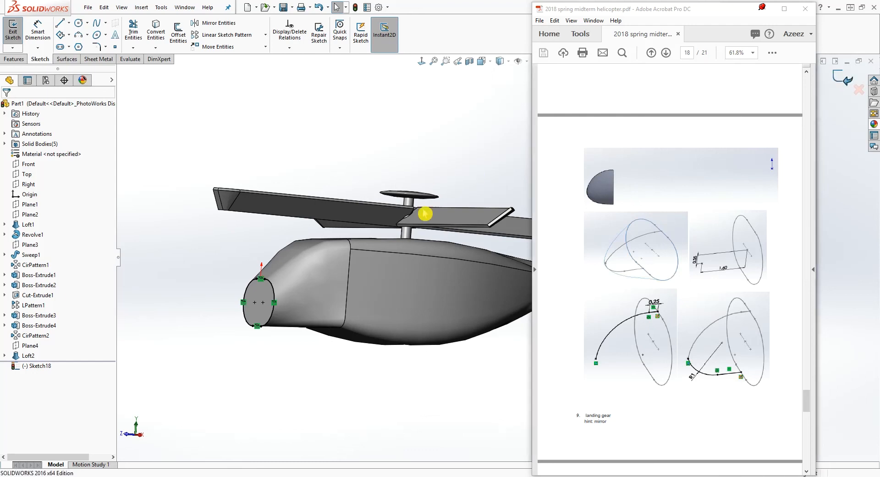
Start a sketch on the Right plane and place a point ahead of the helicopter nose
{"action": "middle_click_drag", "start_coordinate": [362, 261], "coordinate": [396, 311]}
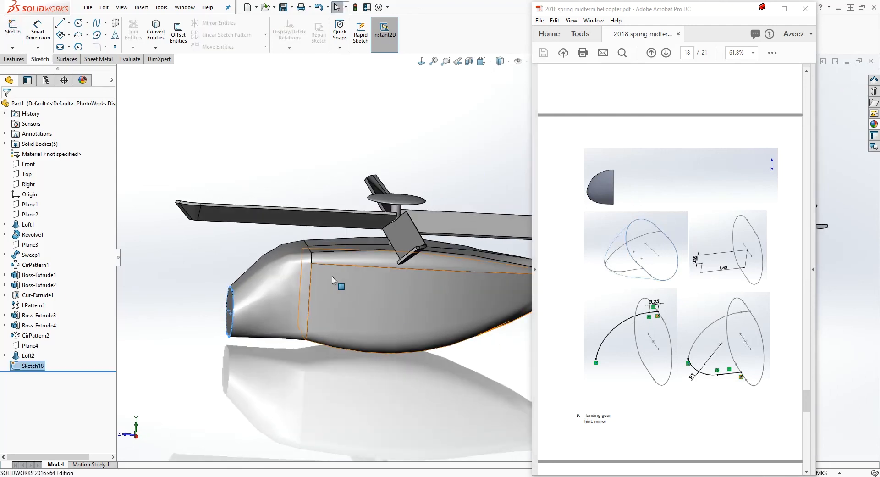
{"action": "left_click", "coordinate": [176, 207]}
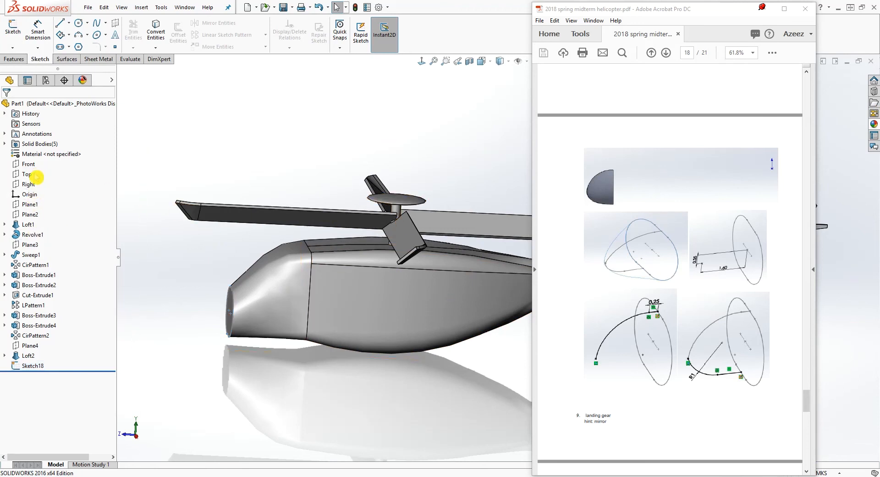
{"action": "left_click", "coordinate": [30, 183]}
{"action": "left_click", "coordinate": [15, 33]}
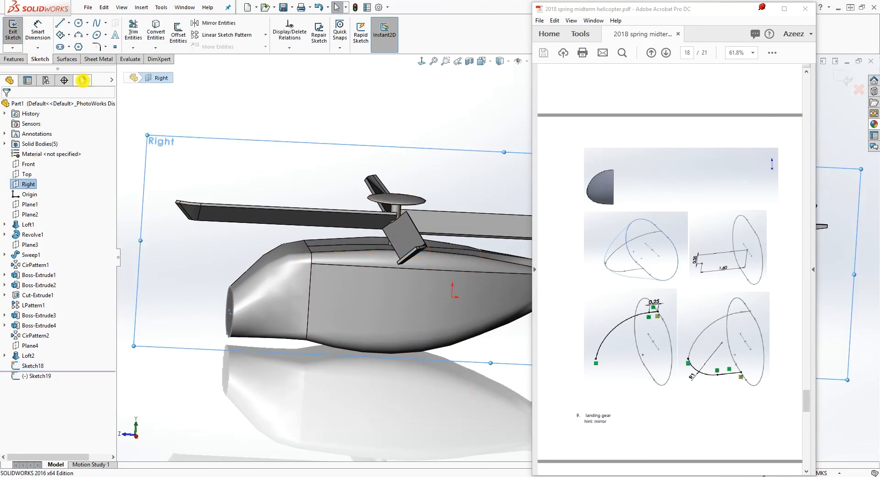
{"action": "left_click", "coordinate": [421, 62]}
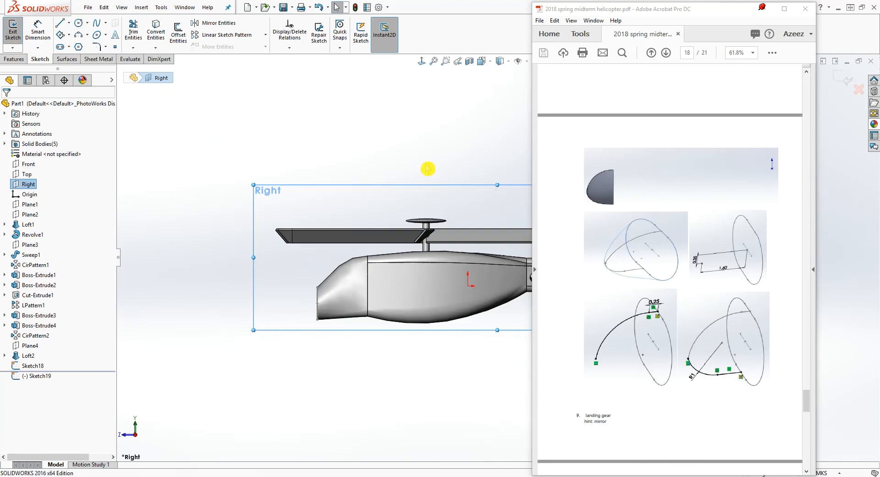
{"action": "left_click", "coordinate": [116, 47]}
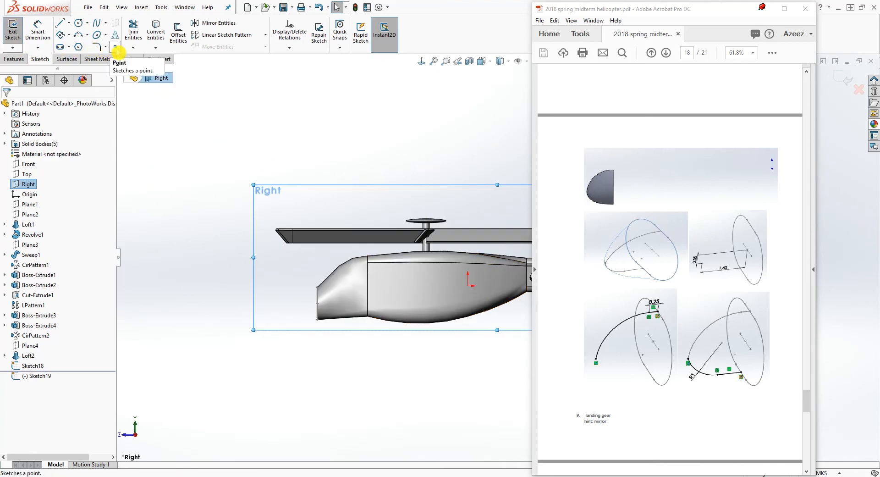
{"action": "left_click", "coordinate": [261, 306]}
{"action": "key", "text": "Escape"}
{"action": "left_click", "coordinate": [291, 344]}
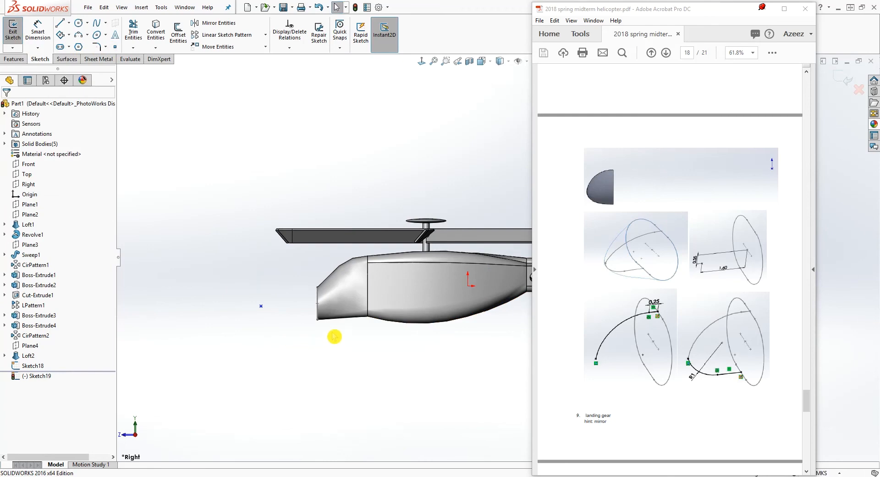
Try to align the sketch point horizontally with the centre point of the converted nose profile
{"action": "mouse_move", "coordinate": [284, 342]}
{"action": "middle_mouse_down"}
{"action": "mouse_move", "coordinate": [315, 358]}
{"action": "mouse_move", "coordinate": [294, 336]}
{"action": "middle_mouse_up"}
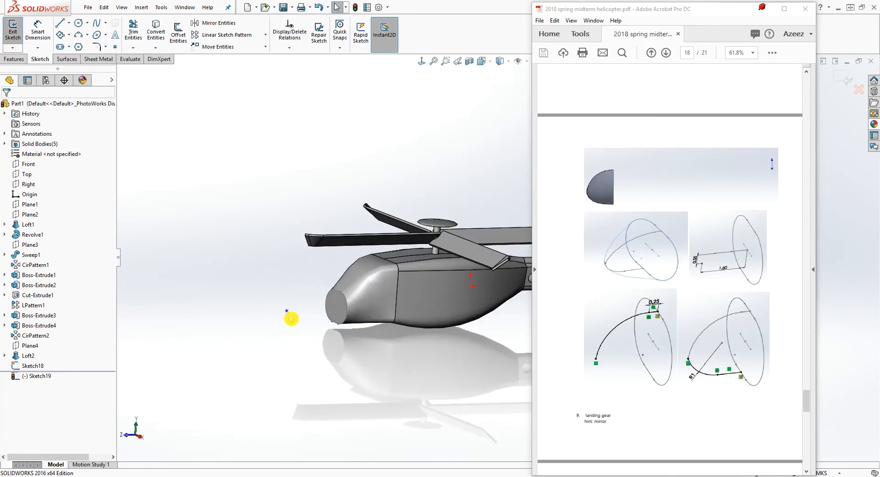
{"action": "left_click", "coordinate": [287, 312]}
{"action": "scroll", "coordinate": [421, 351], "scroll_direction": "down", "scroll_amount": 5}
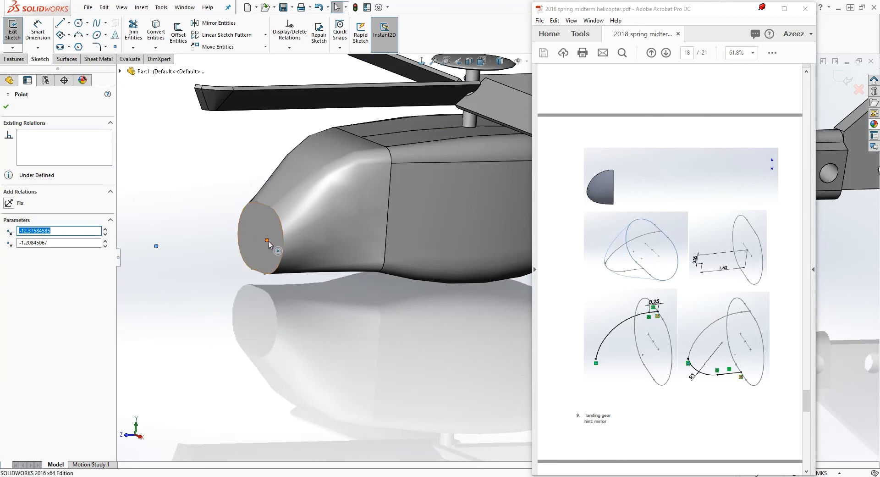
{"action": "left_click", "coordinate": [268, 240], "text": "ctrl"}
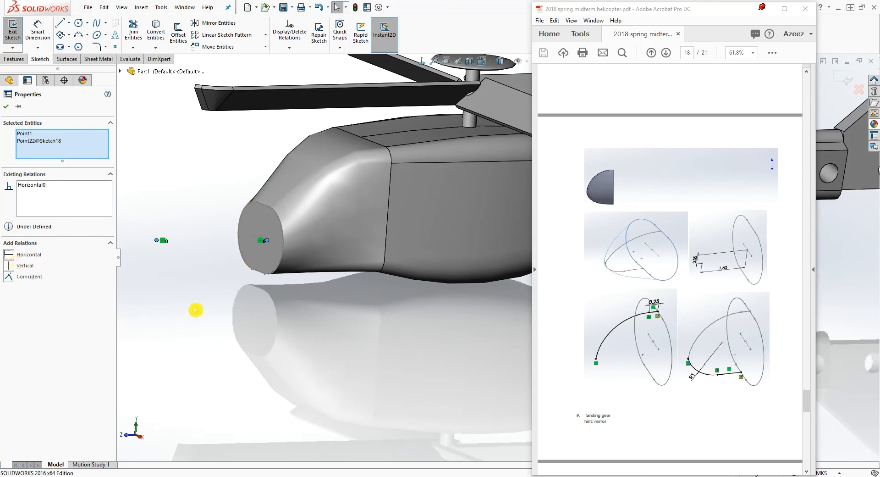
{"action": "left_click", "coordinate": [263, 311]}
{"action": "middle_click_drag", "start_coordinate": [264, 311], "coordinate": [239, 305]}
{"action": "scroll", "coordinate": [239, 305], "scroll_direction": "up", "scroll_amount": 2}
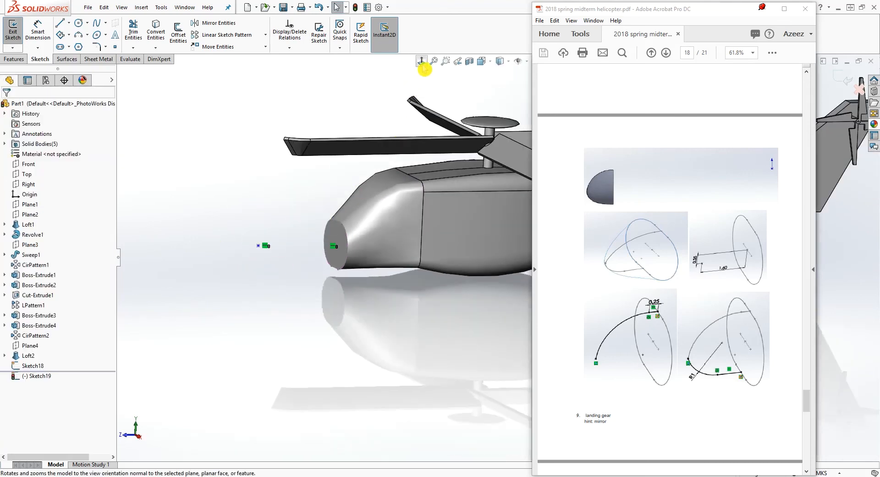
Delete the horizontal relation from the point ahead of the nose
{"action": "left_click", "coordinate": [421, 60]}
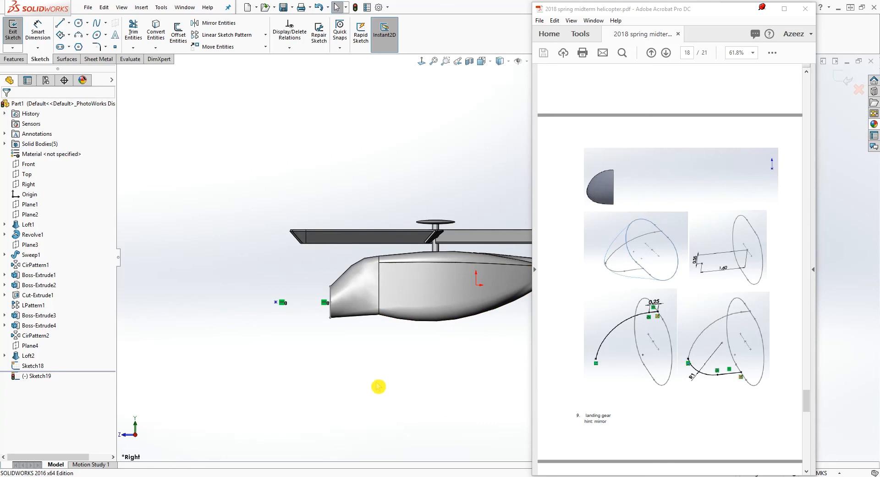
{"action": "scroll", "coordinate": [366, 333], "scroll_direction": "down", "scroll_amount": 1}
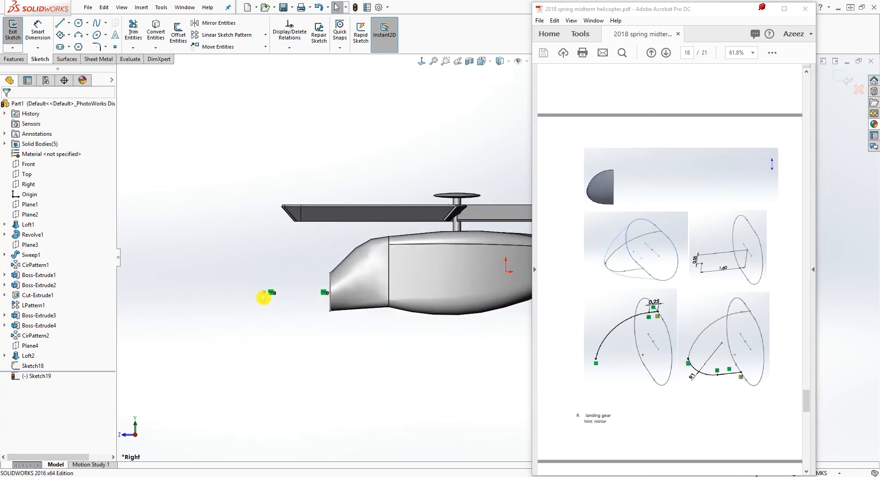
{"action": "left_click", "coordinate": [263, 297]}
{"action": "left_click", "coordinate": [272, 300]}
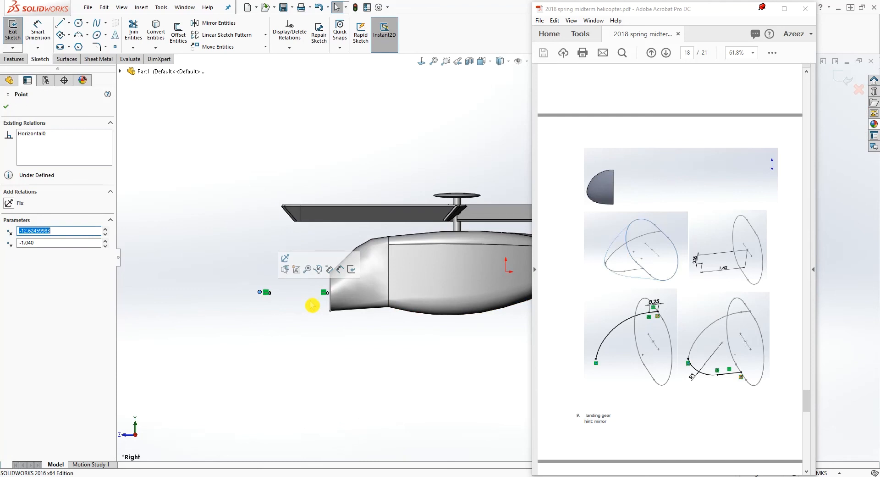
{"action": "left_click", "coordinate": [267, 294]}
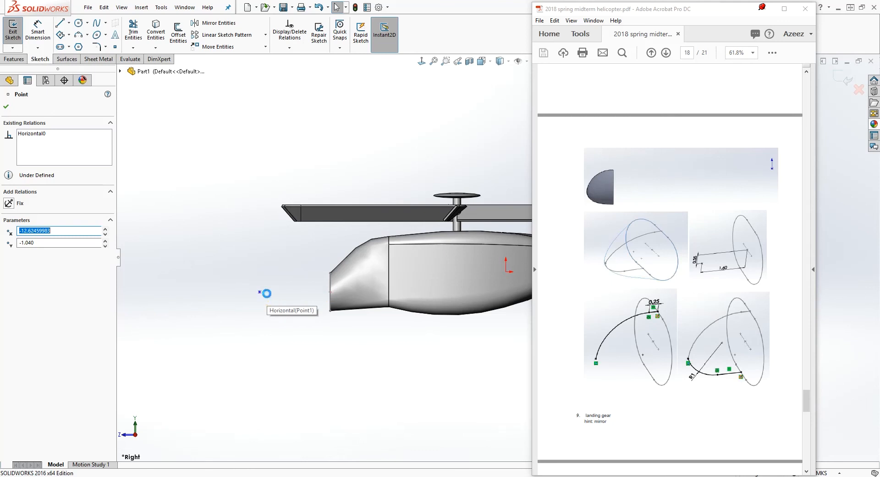
{"action": "key", "text": "Delete"}
Move the point below the nose profile's centre and dimension its vertical offset from that centre as 0.35 m
{"action": "left_click_drag", "start_coordinate": [257, 296], "coordinate": [259, 309]}
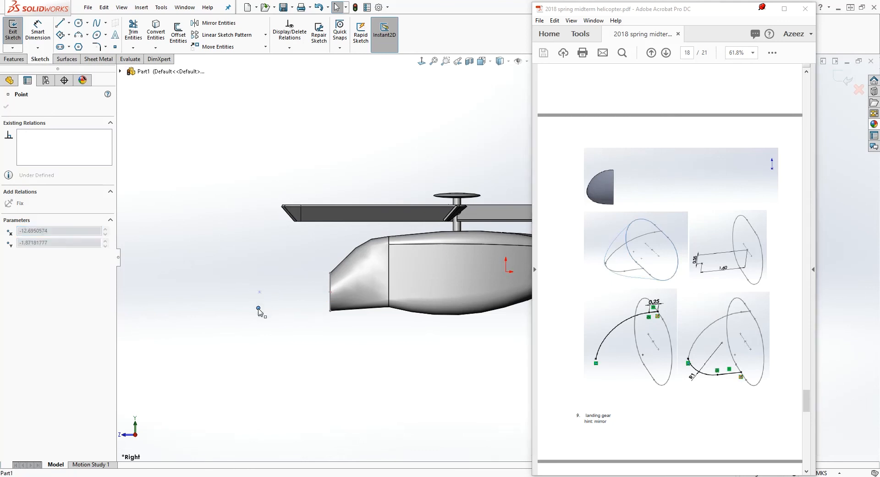
{"action": "left_click", "coordinate": [326, 320]}
{"action": "right_click_drag", "start_coordinate": [352, 410], "coordinate": [336, 298]}
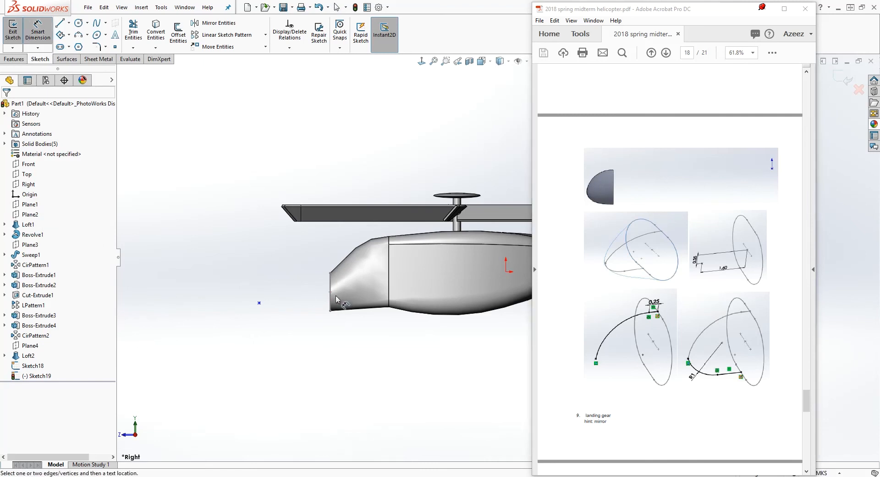
{"action": "mouse_move", "coordinate": [347, 308]}
{"action": "middle_mouse_down"}
{"action": "mouse_move", "coordinate": [379, 311]}
{"action": "mouse_move", "coordinate": [363, 308]}
{"action": "middle_mouse_up"}
{"action": "scroll", "coordinate": [354, 306], "scroll_direction": "down", "scroll_amount": 1}
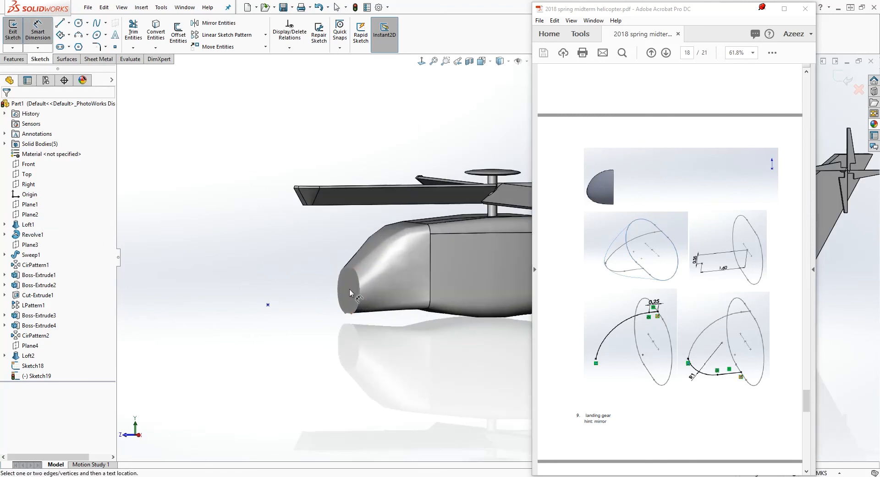
{"action": "left_click", "coordinate": [351, 291]}
{"action": "left_click", "coordinate": [268, 305]}
{"action": "left_click", "coordinate": [216, 299]}
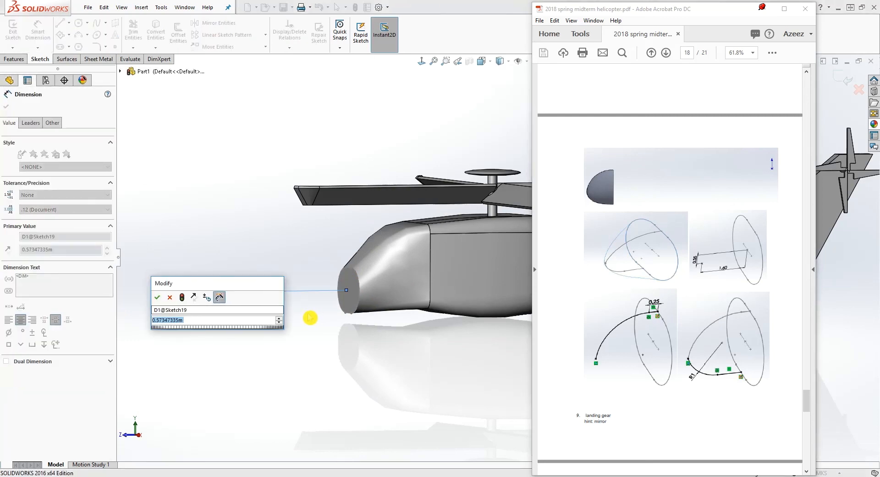
{"action": "type", "text": "0.35"}
{"action": "key", "text": "Return"}
{"action": "key", "text": "Escape"}
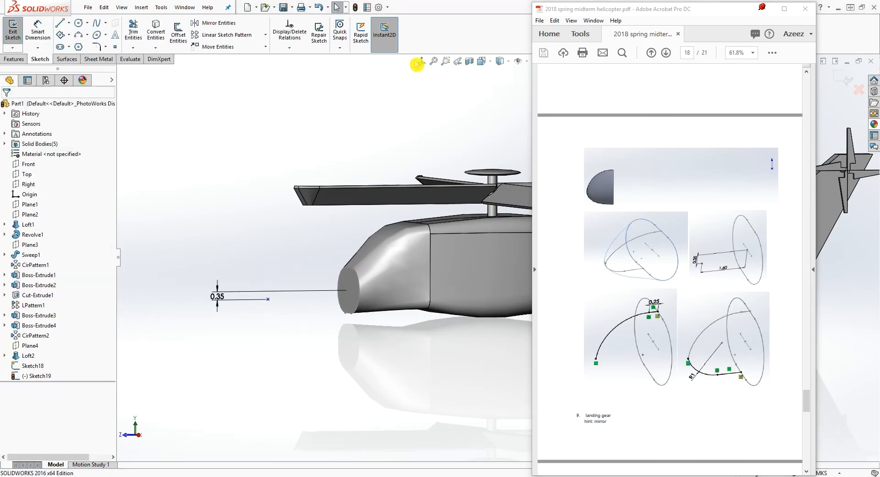
Dimension the horizontal distance from the point to the nose's front face as 1.6 m
{"action": "left_click", "coordinate": [421, 61]}
{"action": "scroll", "coordinate": [359, 324], "scroll_direction": "down", "scroll_amount": 5}
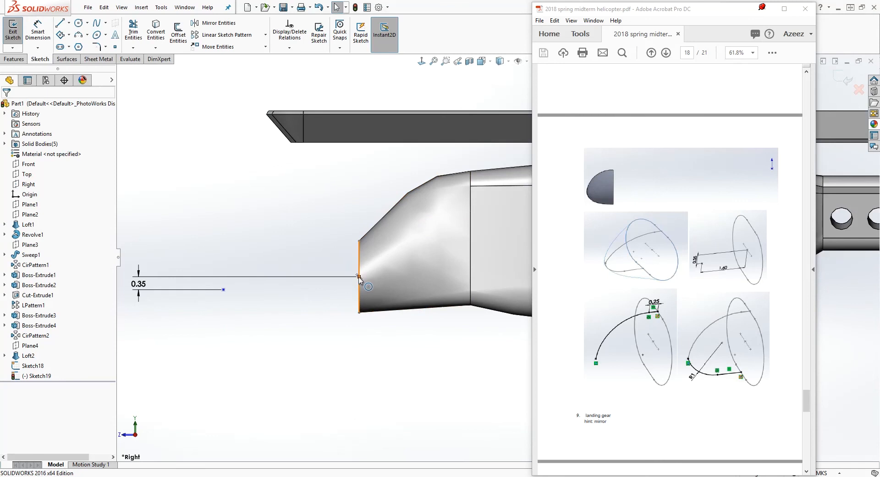
{"action": "left_click", "coordinate": [174, 288]}
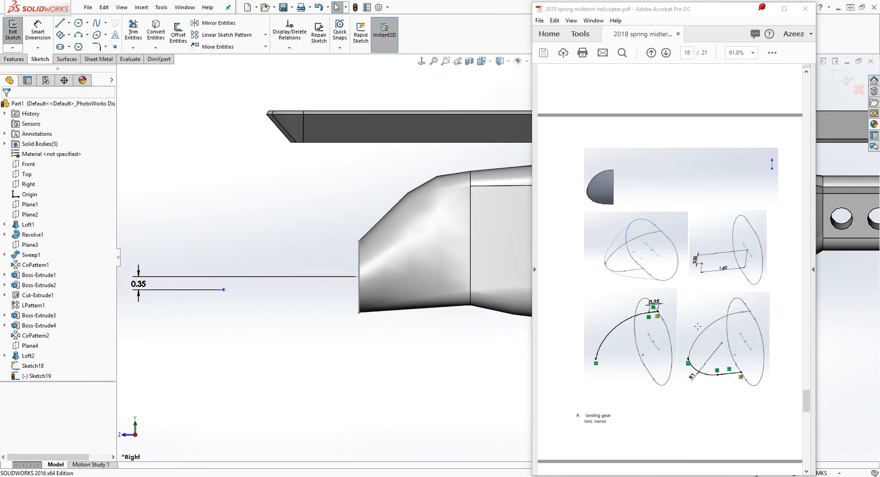
{"action": "right_click_drag", "start_coordinate": [376, 363], "coordinate": [366, 330]}
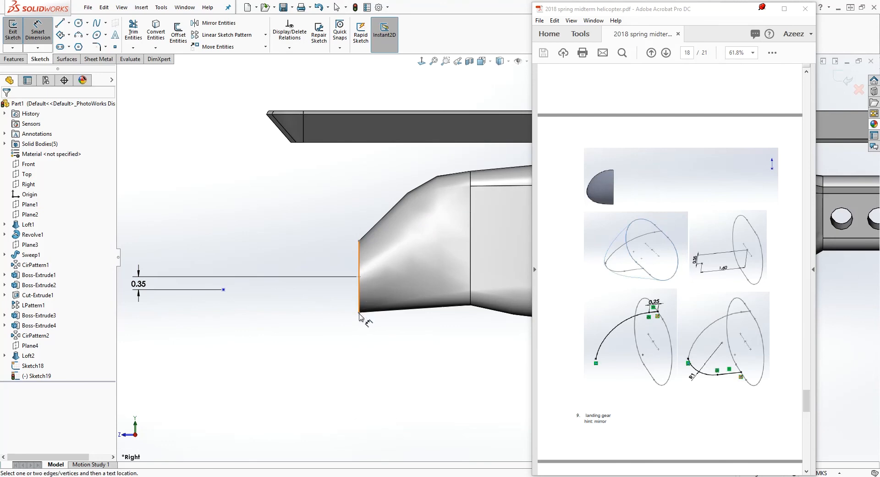
{"action": "left_click", "coordinate": [222, 289]}
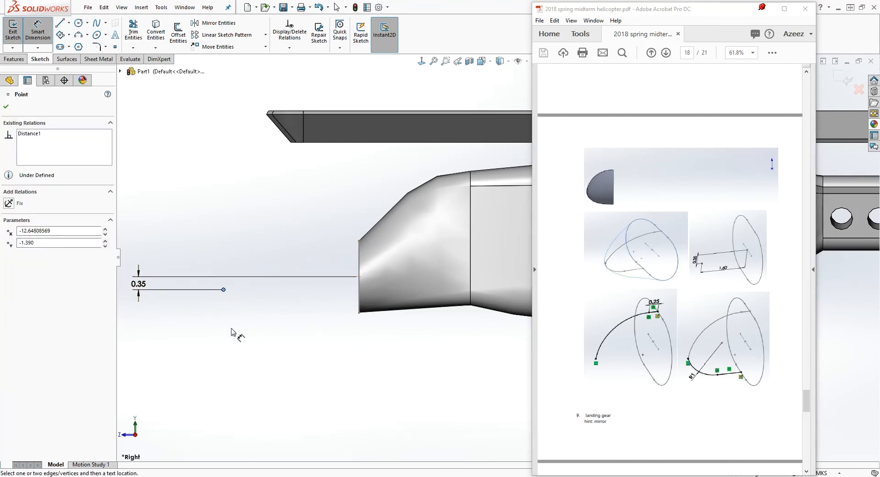
{"action": "left_click", "coordinate": [359, 292]}
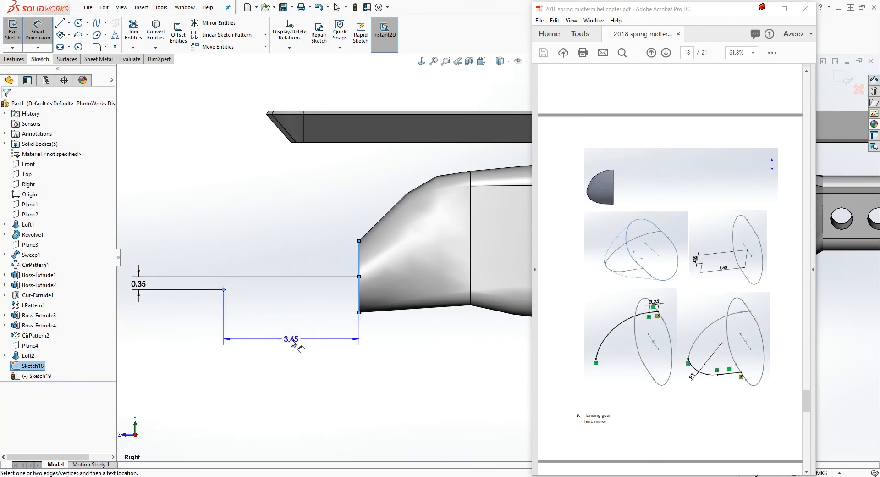
{"action": "left_click", "coordinate": [321, 344]}
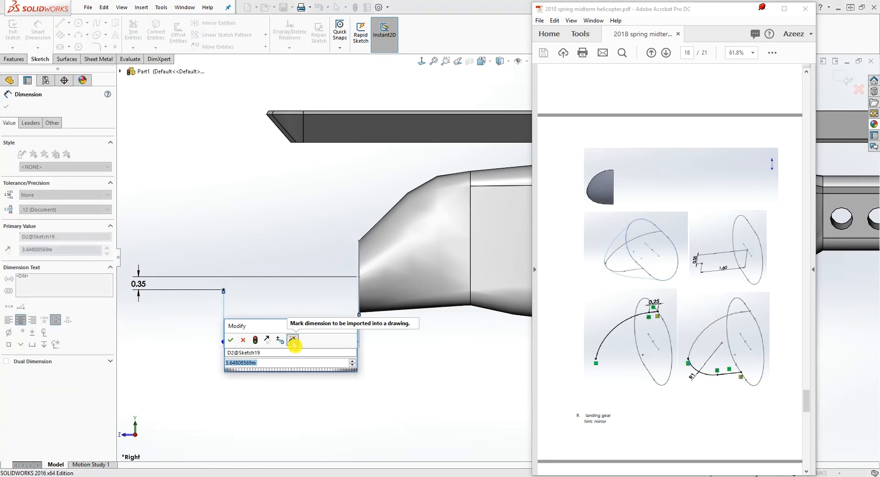
{"action": "type", "text": "1.6"}
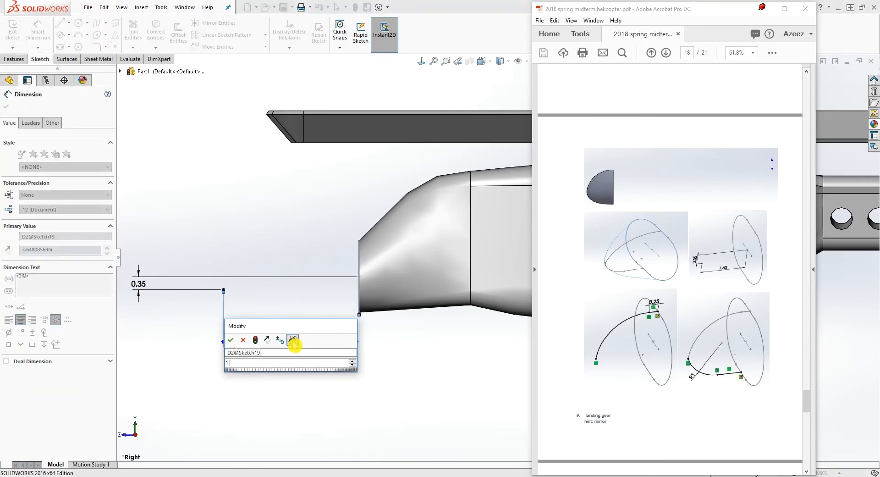
{"action": "key", "text": "Return"}
{"action": "key", "text": "Escape"}
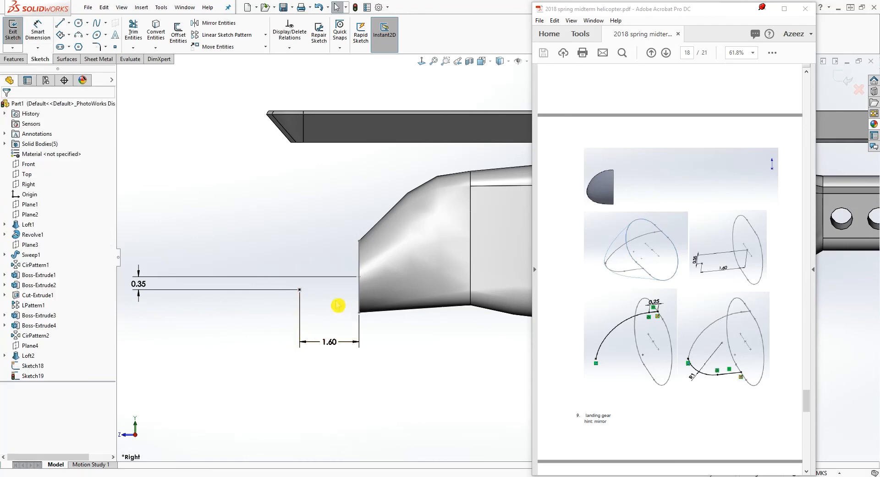
Move the 0.35 m dimension closer to the tip point and close the tip point sketch
{"action": "left_click_drag", "start_coordinate": [141, 281], "coordinate": [223, 269]}
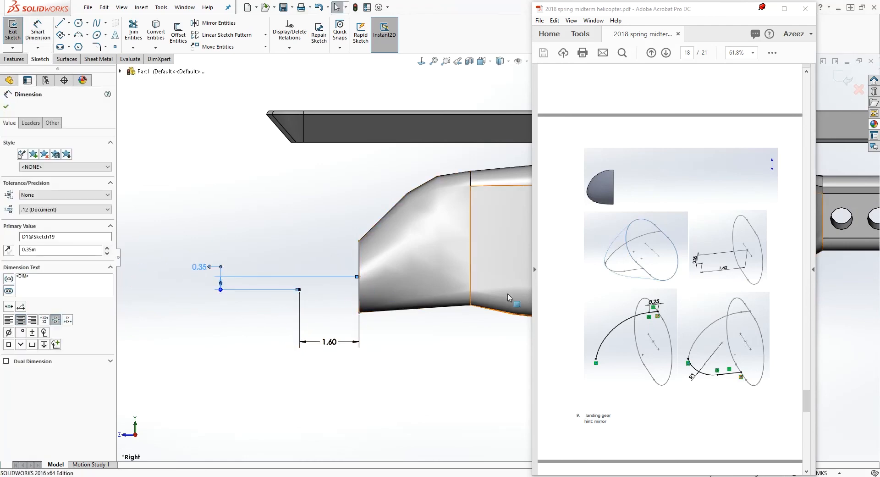
{"action": "scroll", "coordinate": [838, 299], "scroll_direction": "down", "scroll_amount": 3}
{"action": "scroll", "coordinate": [857, 298], "scroll_direction": "up", "scroll_amount": 8}
{"action": "scroll", "coordinate": [862, 297], "scroll_direction": "down", "scroll_amount": 1}
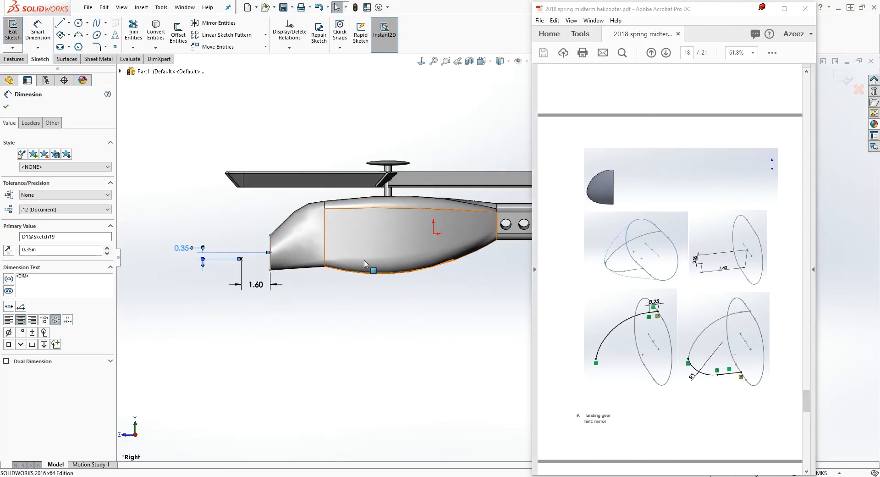
{"action": "scroll", "coordinate": [289, 252], "scroll_direction": "down", "scroll_amount": 1}
{"action": "key", "text": "l"}
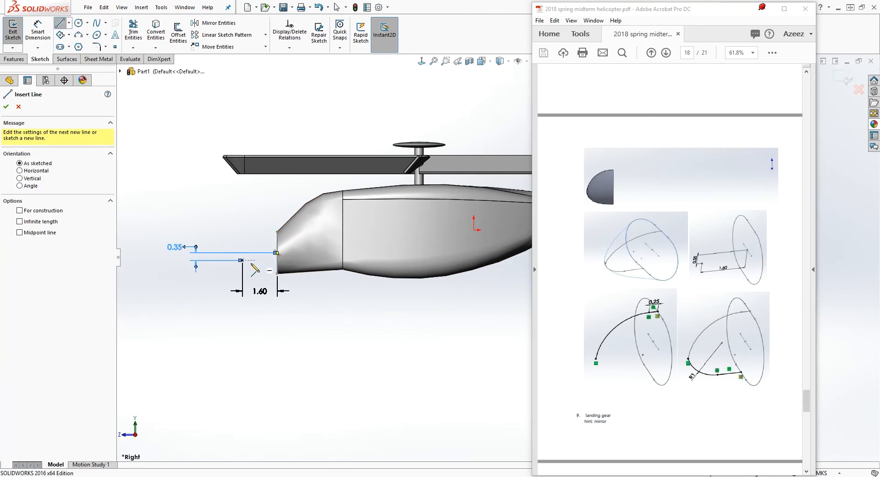
{"action": "key", "text": "Escape"}
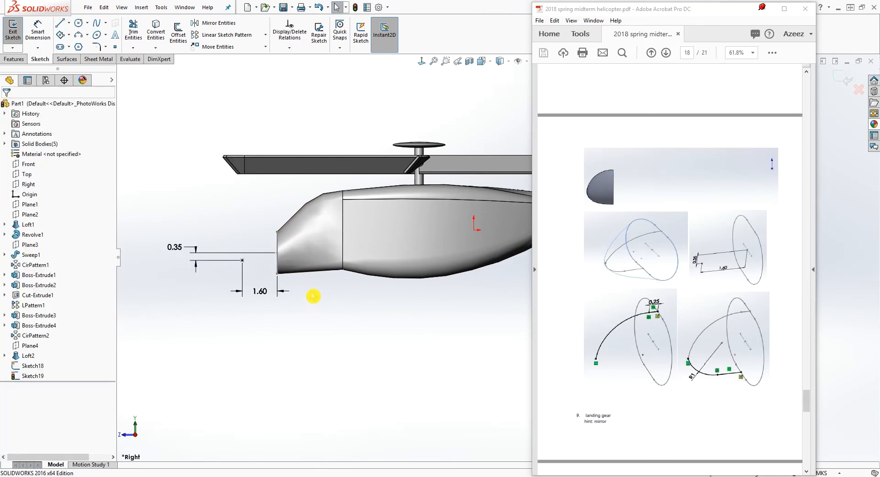
{"action": "left_click", "coordinate": [843, 79]}
Start a sketch on the Right plane and draw a horizontal line about 0.6 m long just ahead of the nose's upper edge
{"action": "mouse_move", "coordinate": [342, 291]}
{"action": "middle_mouse_down"}
{"action": "mouse_move", "coordinate": [385, 311]}
{"action": "mouse_move", "coordinate": [381, 289]}
{"action": "middle_mouse_up"}
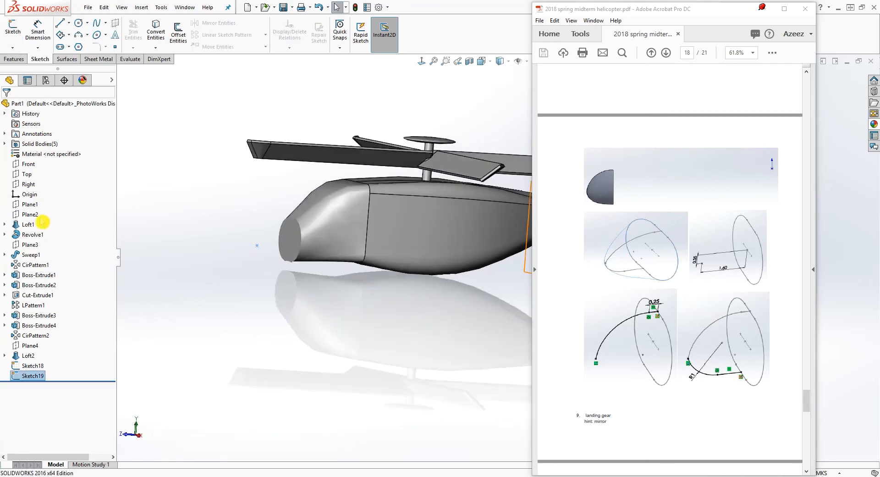
{"action": "left_click", "coordinate": [29, 184]}
{"action": "left_click", "coordinate": [13, 30]}
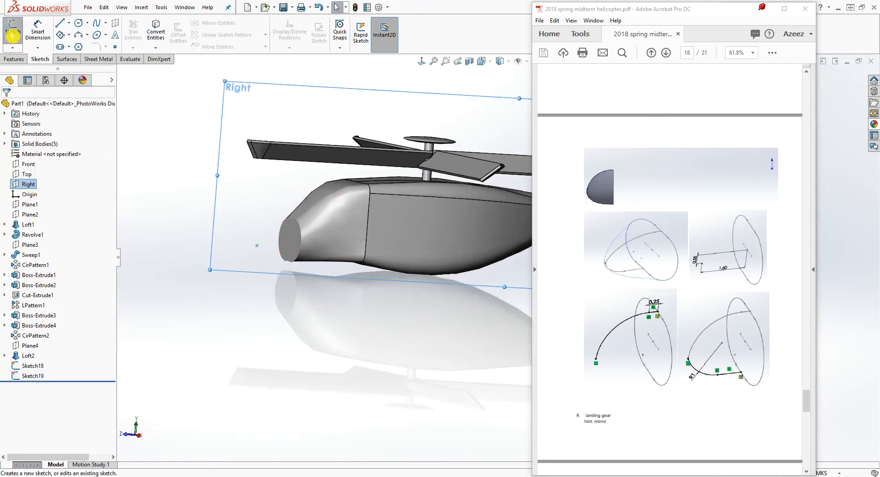
{"action": "left_click", "coordinate": [420, 63]}
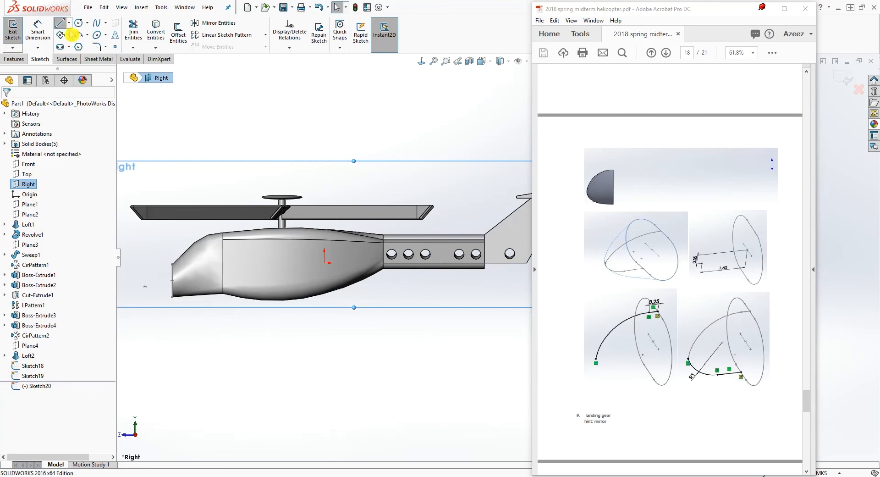
{"action": "left_click", "coordinate": [60, 23]}
{"action": "scroll", "coordinate": [248, 271], "scroll_direction": "down", "scroll_amount": 3}
{"action": "scroll", "coordinate": [247, 271], "scroll_direction": "down", "scroll_amount": 2}
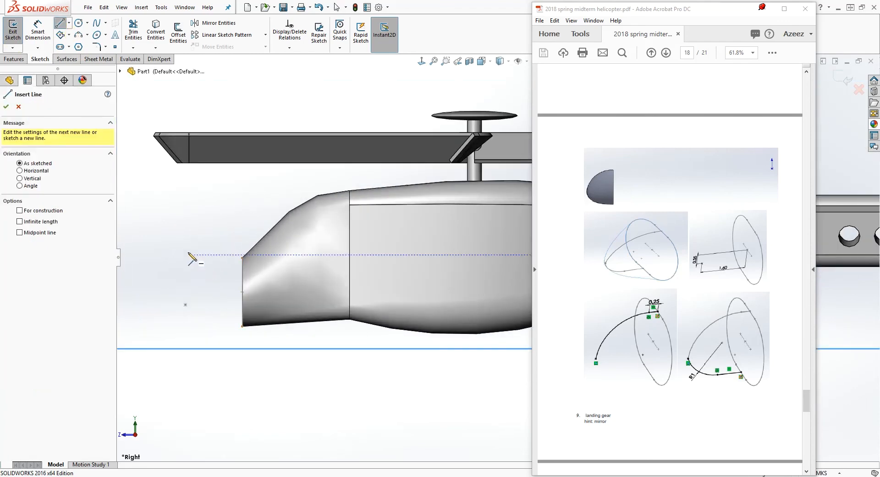
{"action": "left_click", "coordinate": [213, 260]}
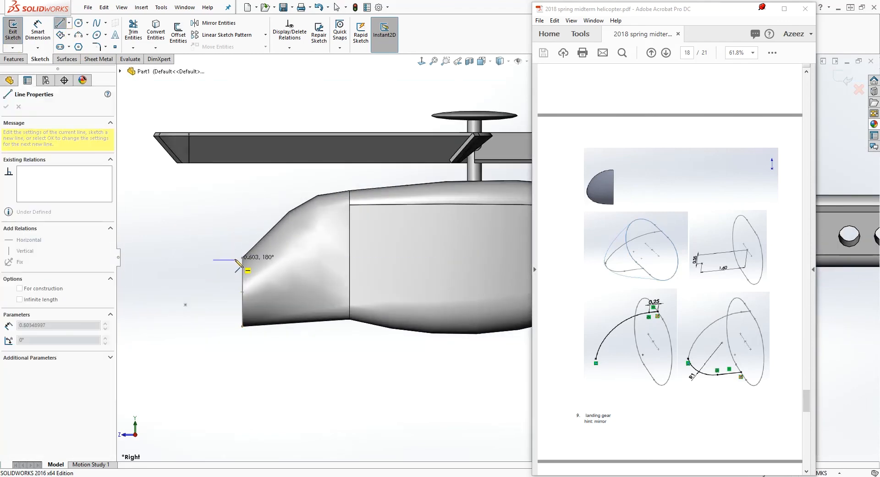
{"action": "left_click", "coordinate": [235, 259]}
{"action": "key", "text": "Escape"}
{"action": "left_click", "coordinate": [187, 243]}
Draw a three-point arc from the line's front end down to near the tip point, bulging forward
{"action": "left_click", "coordinate": [79, 34]}
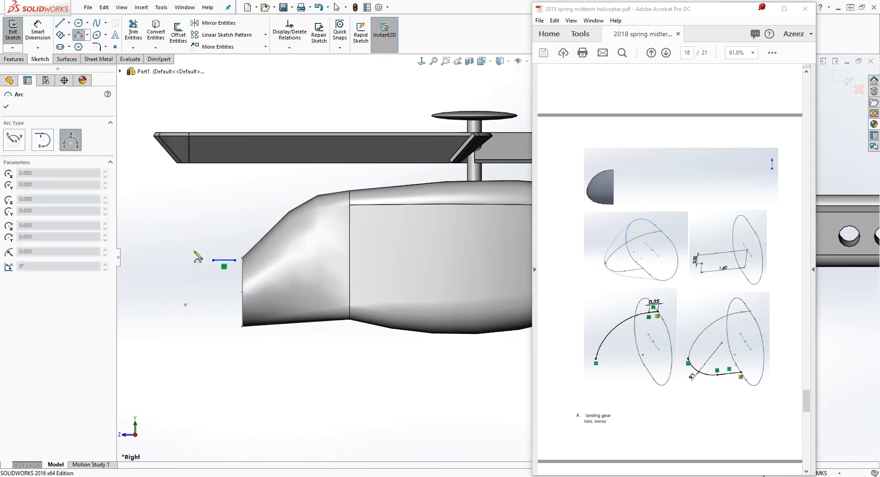
{"action": "left_click", "coordinate": [213, 260]}
{"action": "left_click", "coordinate": [169, 301]}
{"action": "left_click", "coordinate": [169, 279]}
{"action": "key", "text": "Escape"}
Add a Pierce relation between the line's rear endpoint and the top line of the nose profile sketch
{"action": "middle_click_drag", "start_coordinate": [218, 304], "coordinate": [248, 297]}
{"action": "scroll", "coordinate": [327, 279], "scroll_direction": "up", "scroll_amount": 3}
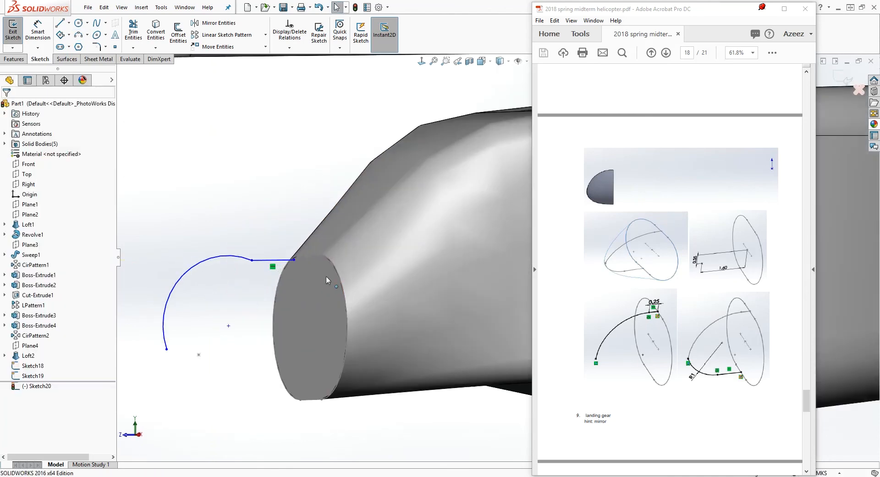
{"action": "left_click", "coordinate": [294, 260]}
{"action": "middle_click_drag", "start_coordinate": [310, 275], "coordinate": [316, 284]}
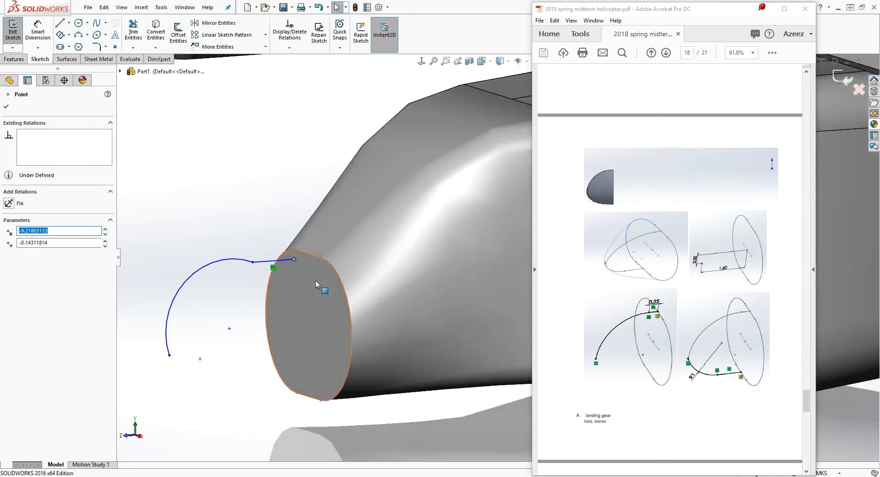
{"action": "left_click", "coordinate": [311, 257], "text": "ctrl"}
{"action": "key", "text": "Escape"}
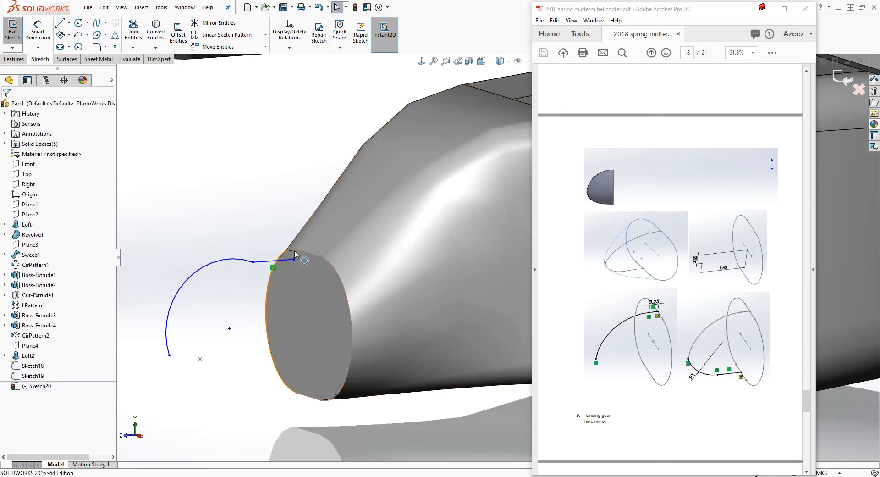
{"action": "left_click", "coordinate": [303, 251]}
{"action": "left_click", "coordinate": [295, 260], "text": "ctrl"}
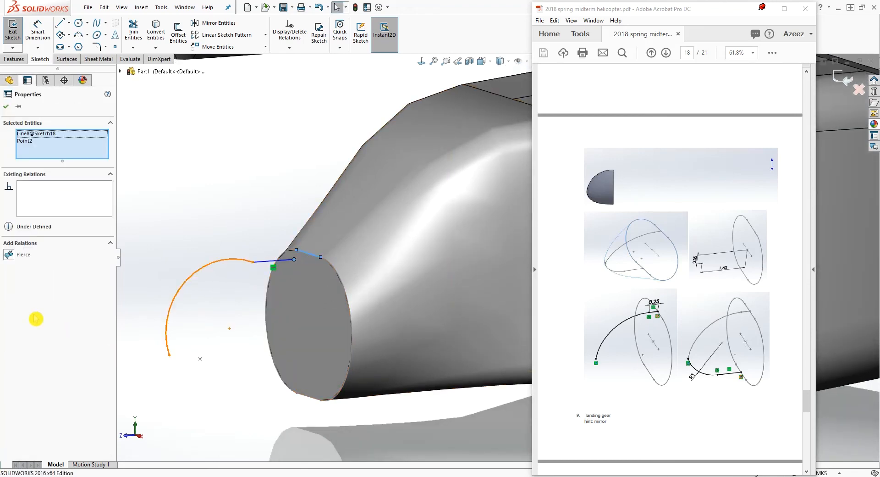
{"action": "left_click", "coordinate": [16, 265]}
{"action": "key", "text": "Escape"}
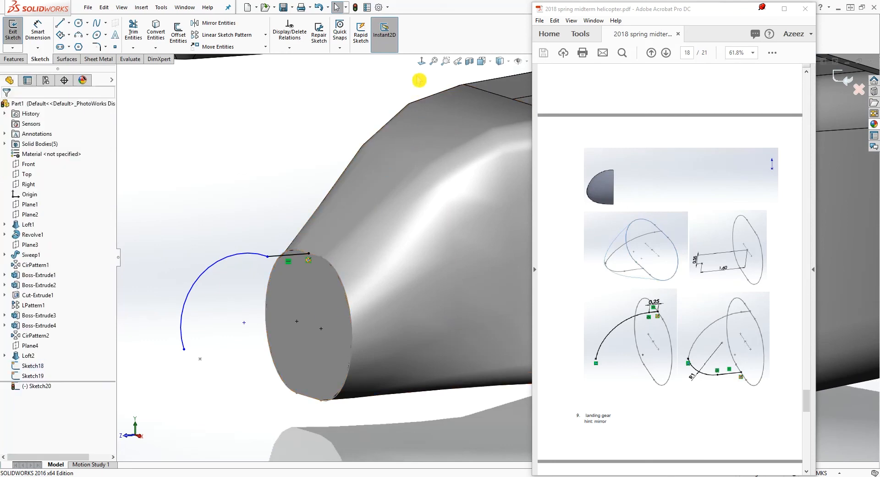
Dimension the length of the horizontal line at the top of the nose as 0.25 m
{"action": "left_click", "coordinate": [421, 61]}
{"action": "scroll", "coordinate": [419, 284], "scroll_direction": "down", "scroll_amount": 4}
{"action": "scroll", "coordinate": [235, 269], "scroll_direction": "down", "scroll_amount": 3}
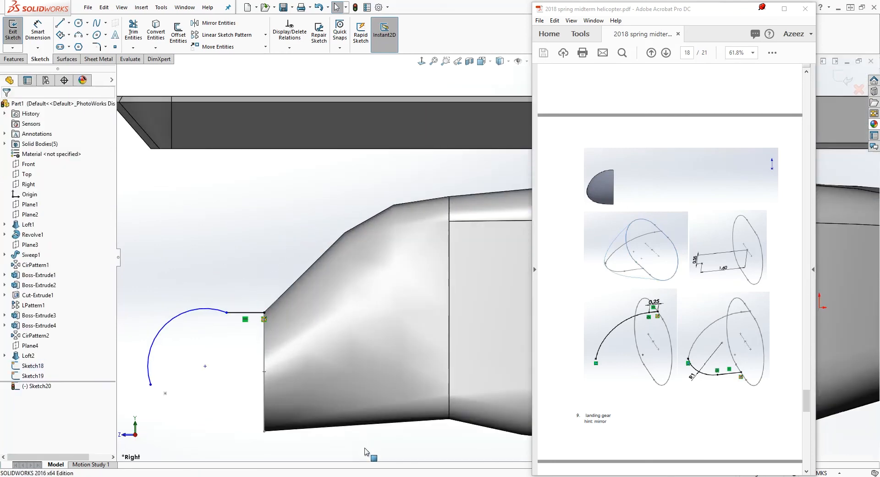
{"action": "right_click_drag", "start_coordinate": [366, 449], "coordinate": [340, 390]}
{"action": "left_click", "coordinate": [242, 313]}
{"action": "left_click", "coordinate": [255, 271]}
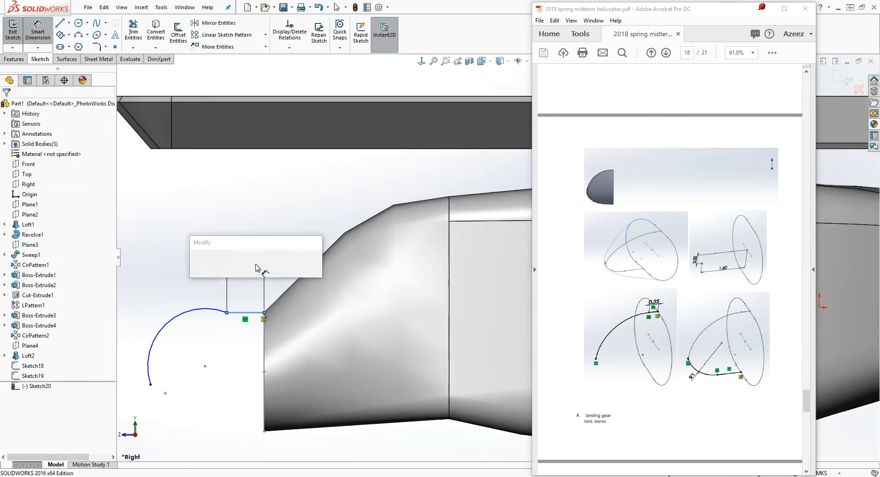
{"action": "type", "text": "0.25"}
{"action": "key", "text": "Return"}
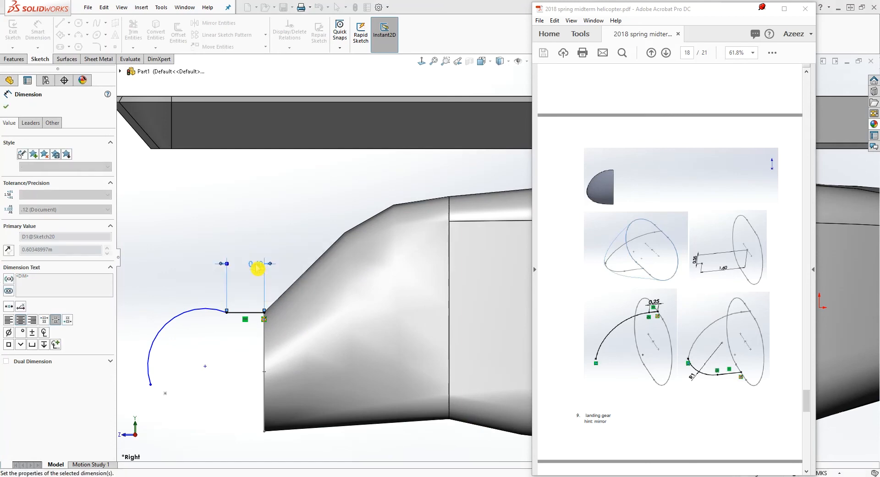
{"action": "key", "text": "Escape"}
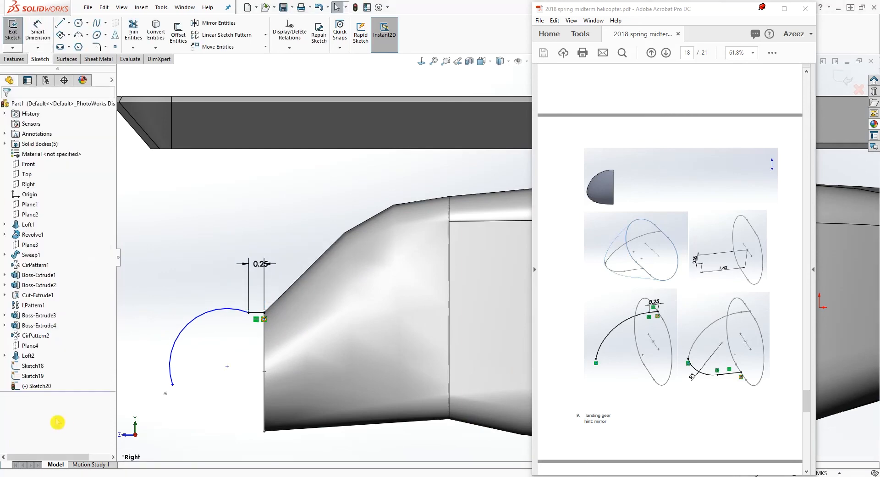
Make the arc's lower endpoint coincident with the tip point
{"action": "left_click", "coordinate": [173, 385]}
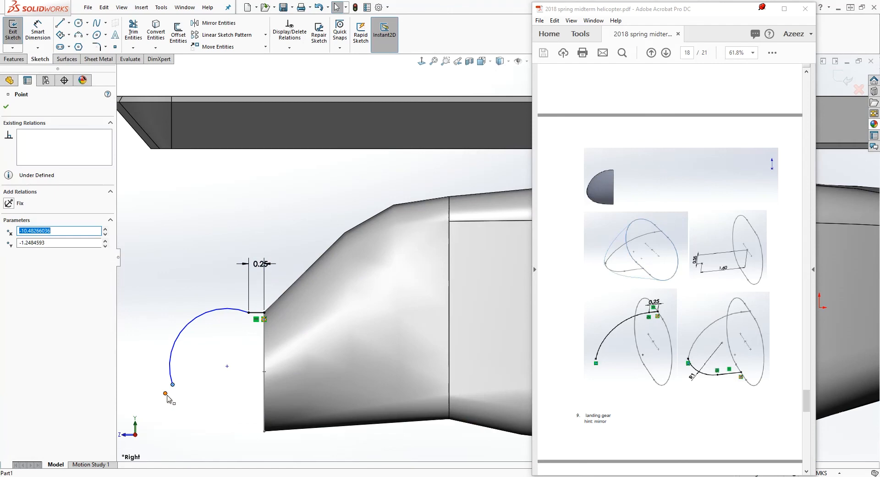
{"action": "left_click", "coordinate": [166, 394], "text": "ctrl"}
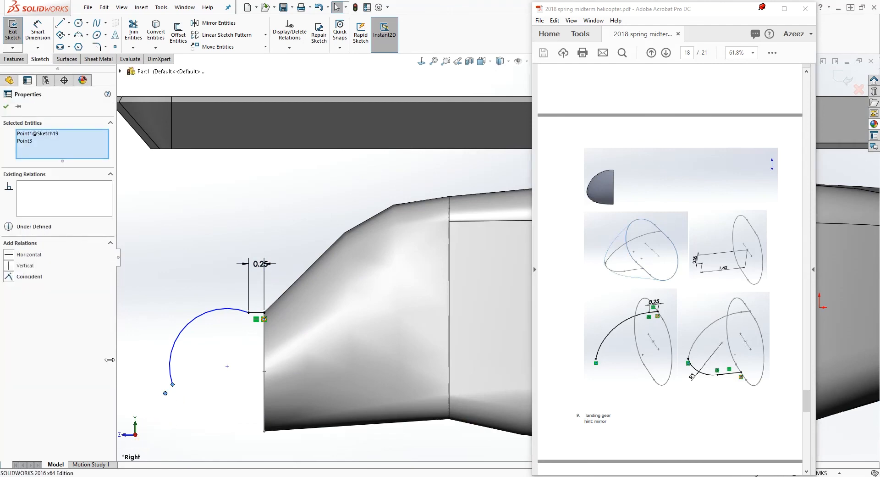
{"action": "left_click", "coordinate": [11, 278]}
{"action": "key", "text": "Escape"}
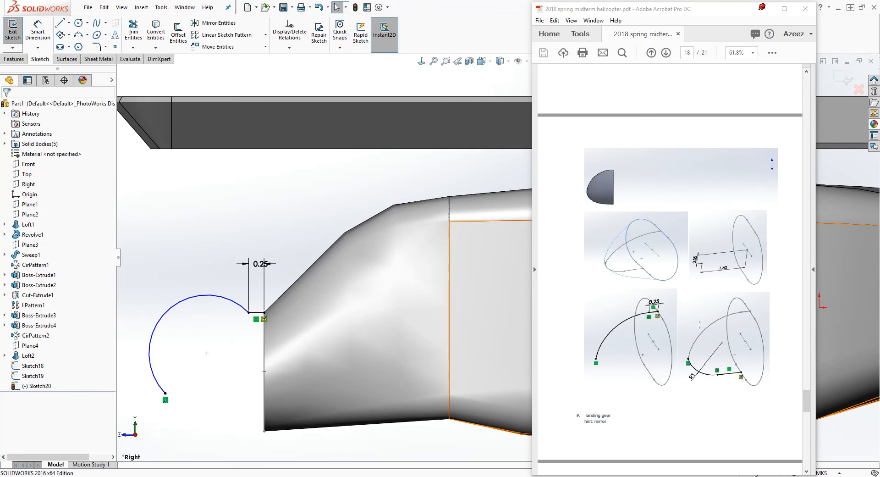
Make the arc tangent to the short horizontal line, reposition the 0.25 m dimension and close the upper guide curve sketch
{"action": "left_click", "coordinate": [230, 305]}
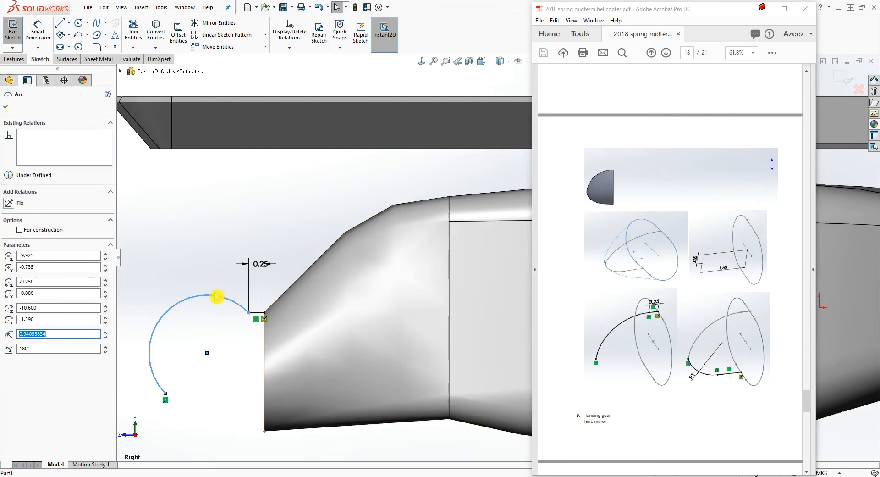
{"action": "left_click", "coordinate": [262, 314], "text": "ctrl"}
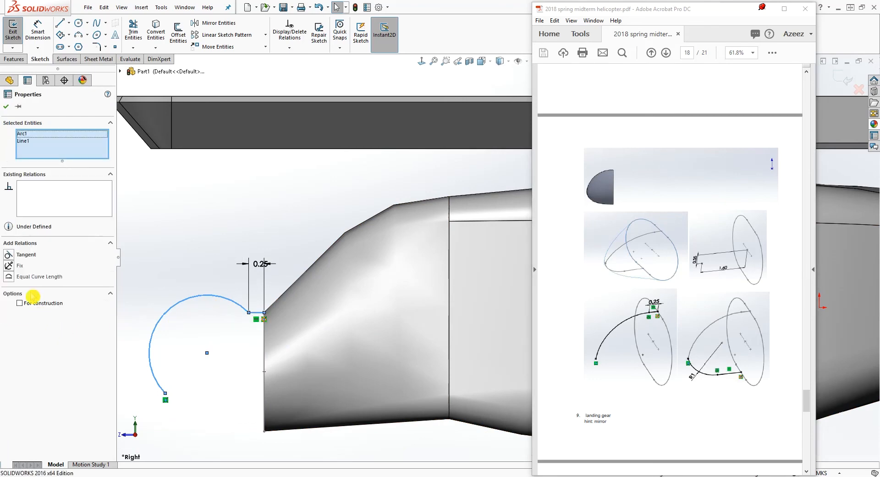
{"action": "left_click", "coordinate": [9, 254]}
{"action": "key", "text": "Escape"}
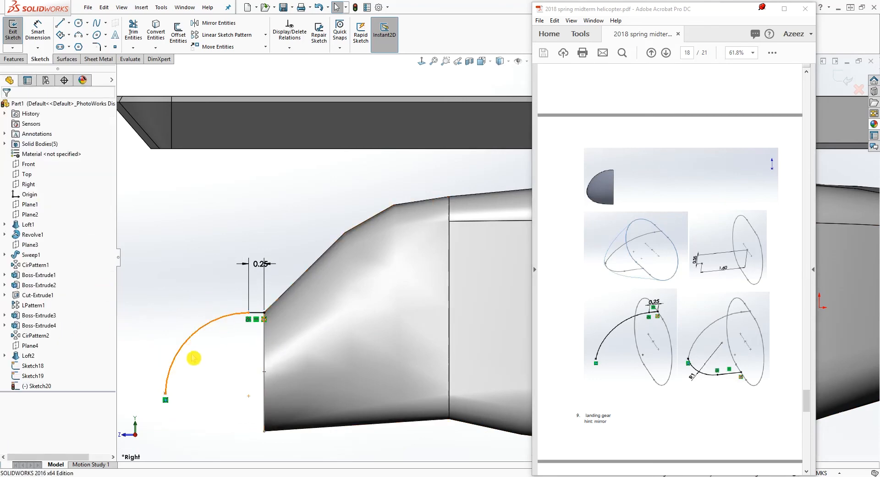
{"action": "left_click_drag", "start_coordinate": [255, 267], "coordinate": [224, 291]}
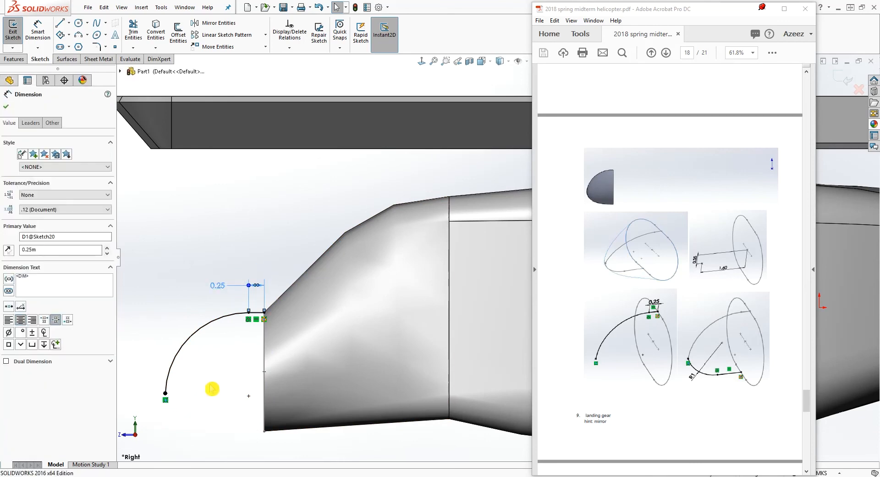
{"action": "left_click", "coordinate": [843, 79]}
Start another sketch on the Right plane and draw a horizontal line just below the nose's lower front edge
{"action": "scroll", "coordinate": [433, 323], "scroll_direction": "up", "scroll_amount": 4}
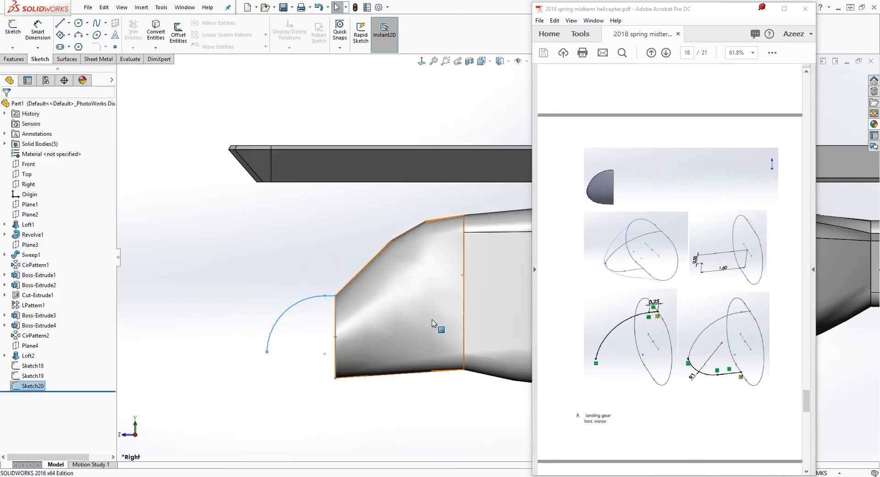
{"action": "middle_click_drag", "start_coordinate": [458, 356], "coordinate": [472, 337]}
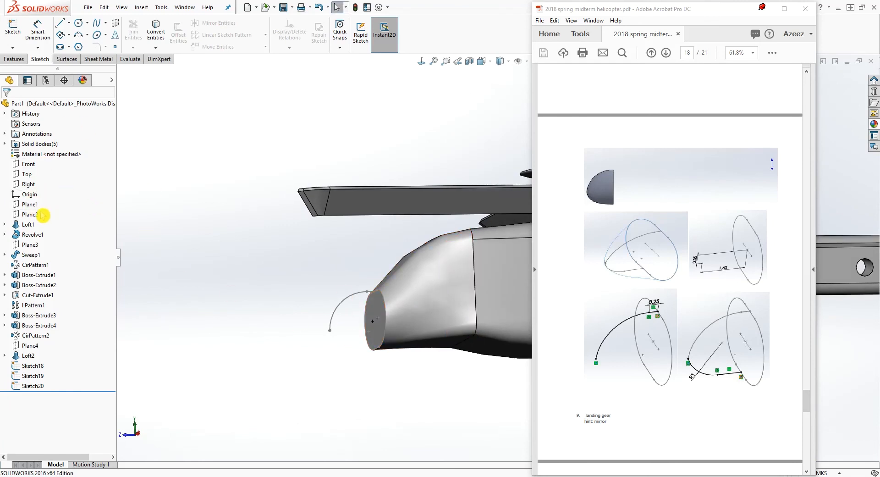
{"action": "left_click", "coordinate": [28, 183]}
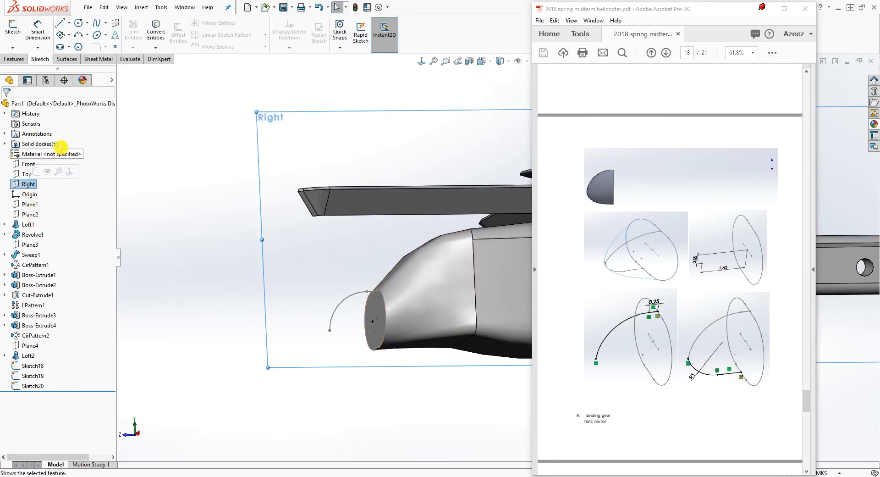
{"action": "left_click", "coordinate": [13, 28]}
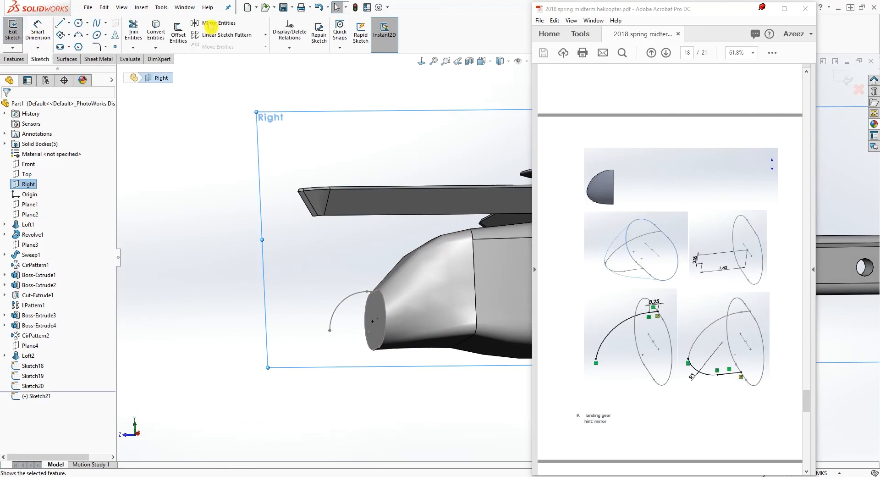
{"action": "left_click", "coordinate": [422, 62]}
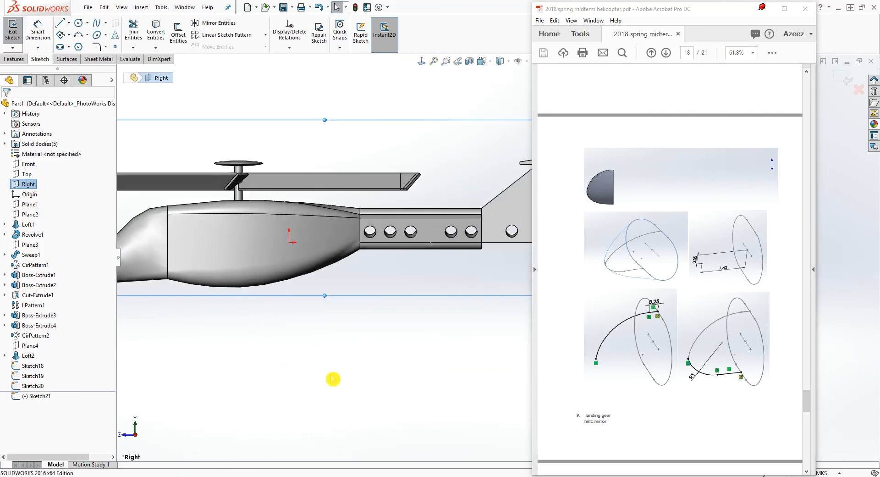
{"action": "key", "text": "l"}
{"action": "scroll", "coordinate": [306, 311], "scroll_direction": "up", "scroll_amount": 3}
{"action": "scroll", "coordinate": [281, 275], "scroll_direction": "down", "scroll_amount": 5}
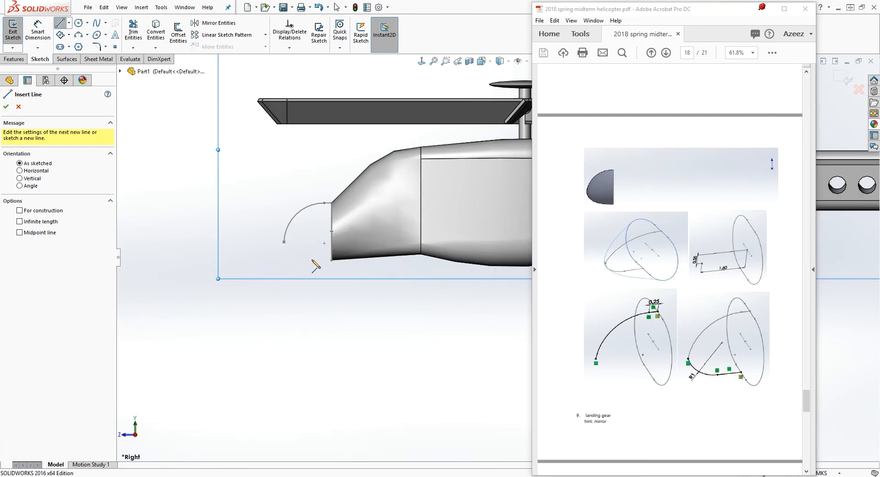
{"action": "left_click", "coordinate": [297, 265]}
{"action": "left_click", "coordinate": [344, 265]}
{"action": "key", "text": "Escape"}
{"action": "left_click", "coordinate": [364, 326]}
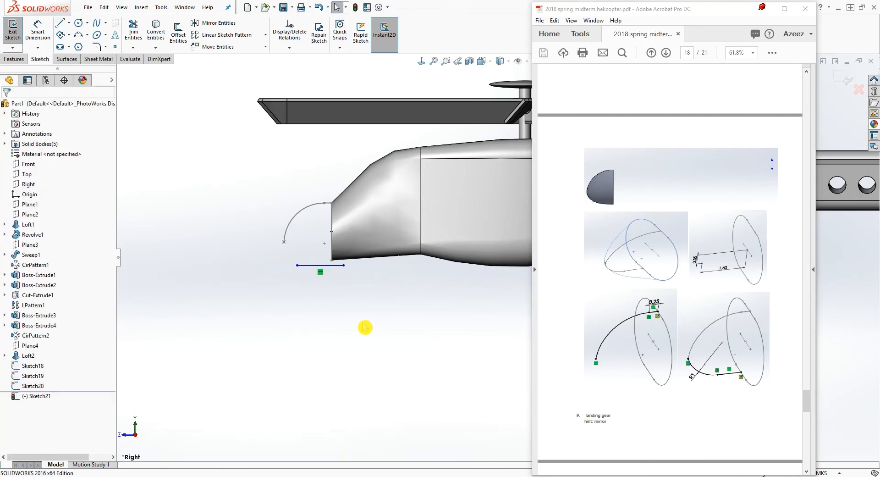
Draw a three-point arc from the front end of the lower horizontal line, curving forward and up near the tip point
{"action": "left_click", "coordinate": [78, 35]}
{"action": "left_click", "coordinate": [285, 242]}
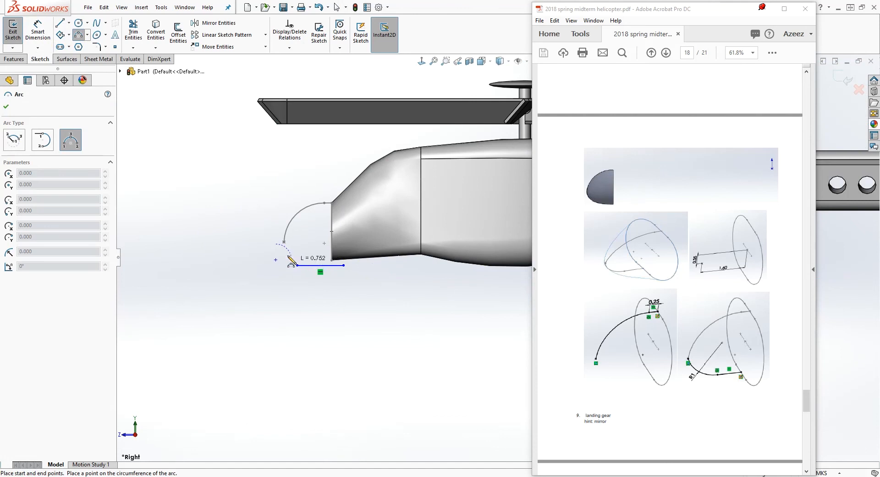
{"action": "key", "text": "Escape"}
{"action": "left_click", "coordinate": [297, 265]}
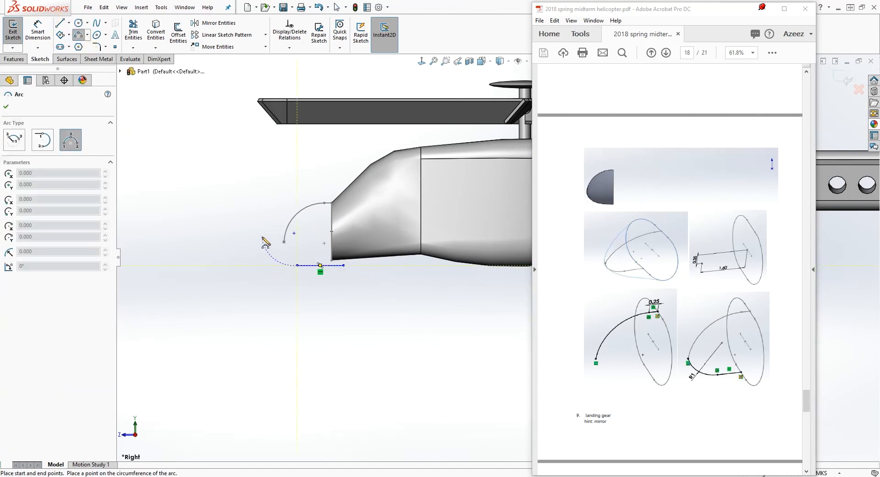
{"action": "left_click", "coordinate": [264, 250]}
{"action": "key", "text": "Escape"}
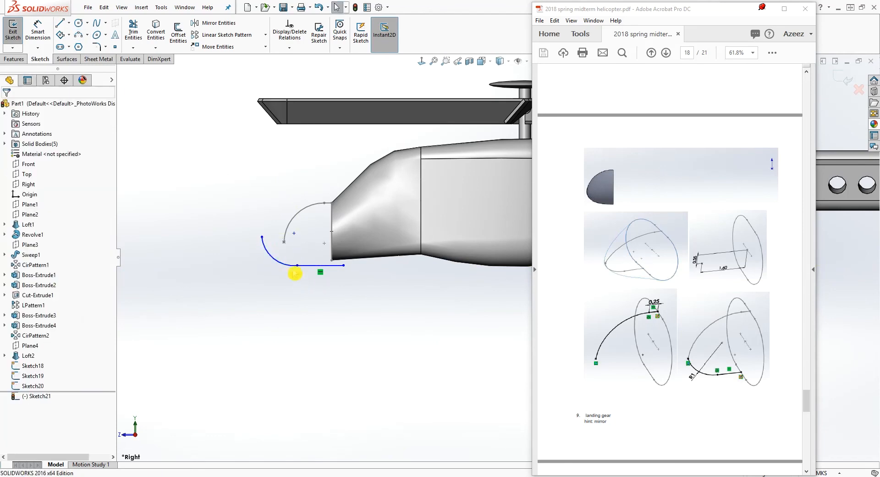
Make the lower arc tangent to the horizontal line
{"action": "left_click", "coordinate": [271, 257]}
{"action": "left_click", "coordinate": [321, 265], "text": "ctrl"}
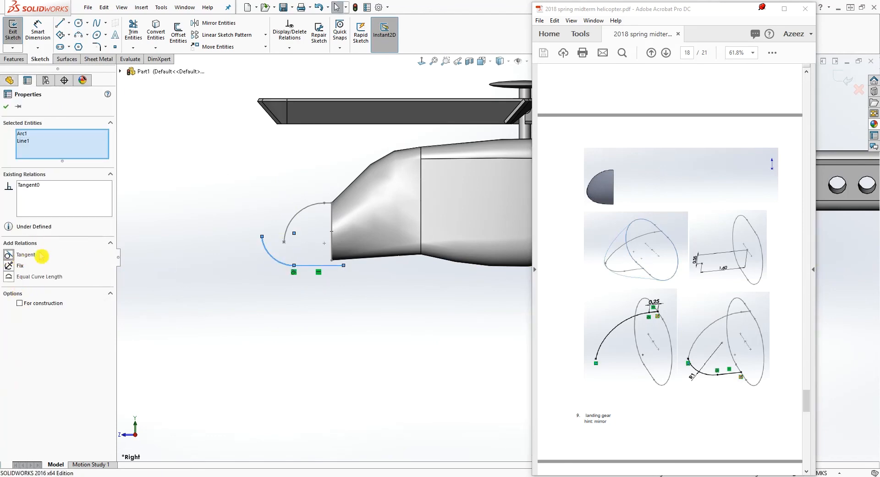
{"action": "key", "text": "Escape"}
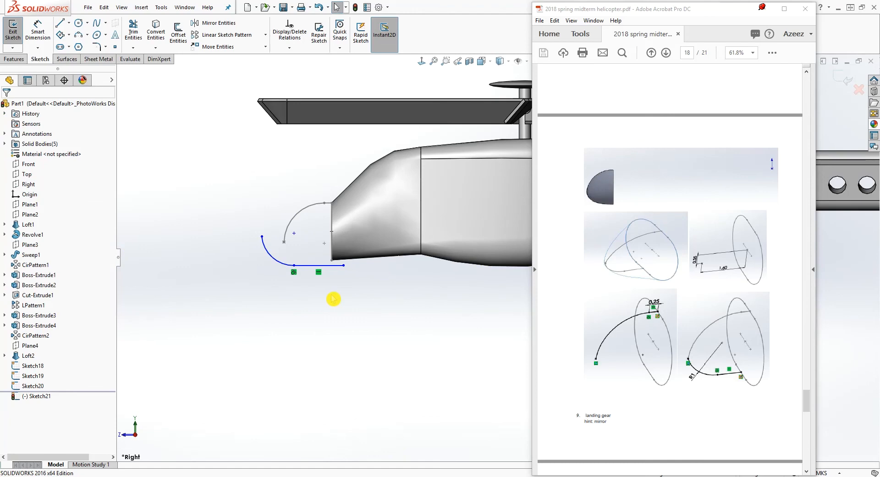
Add a pierce relation between the horizontal line's rear endpoint and the bottom edge of the nose face profile
{"action": "scroll", "coordinate": [336, 298], "scroll_direction": "down", "scroll_amount": 2}
{"action": "left_click", "coordinate": [367, 259]}
{"action": "middle_click_drag", "start_coordinate": [372, 269], "coordinate": [407, 311]}
{"action": "left_click", "coordinate": [339, 250], "text": "ctrl"}
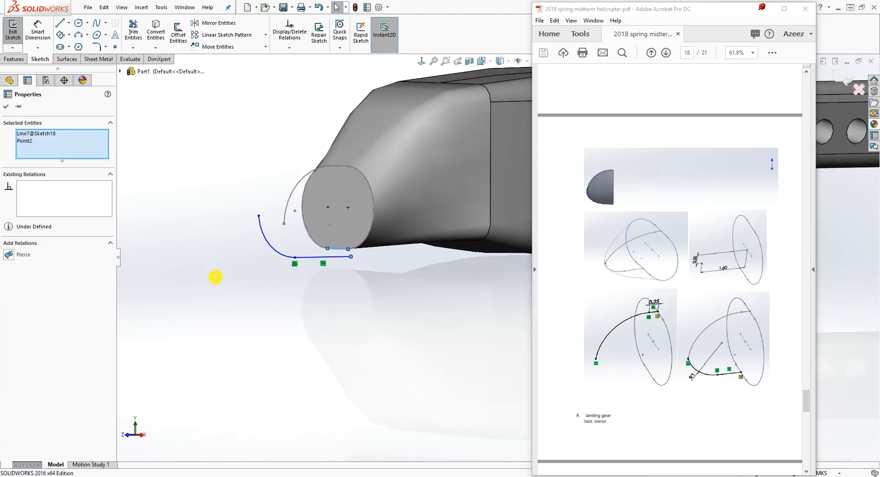
{"action": "left_click", "coordinate": [13, 256]}
{"action": "middle_click_drag", "start_coordinate": [296, 334], "coordinate": [233, 341]}
{"action": "key", "text": "Escape"}
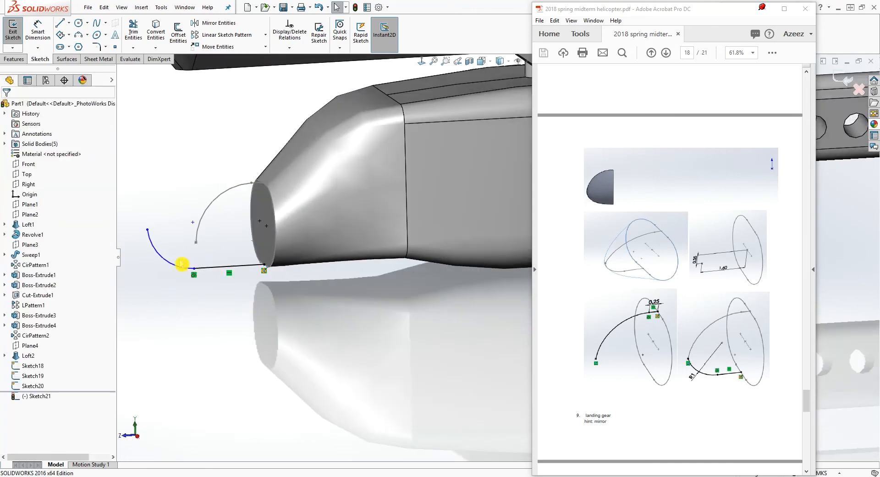
Make the lower arc's free endpoint coincident with the nose tip point
{"action": "left_click", "coordinate": [147, 230]}
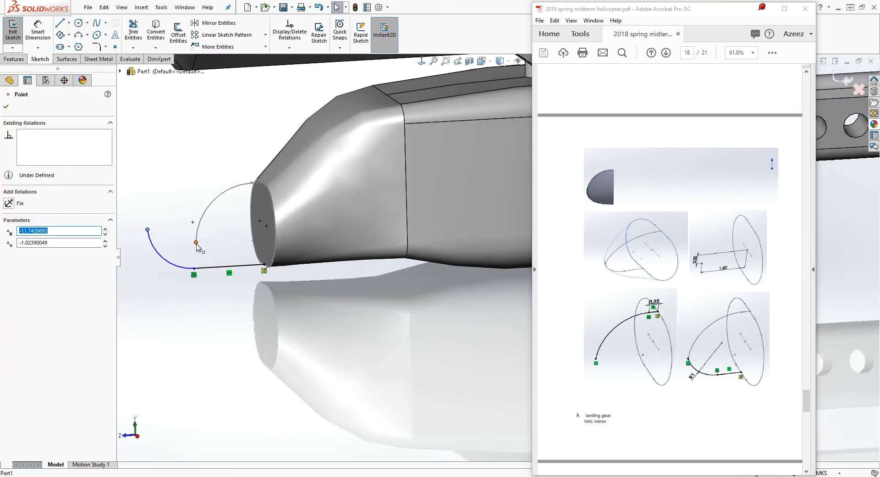
{"action": "left_click", "coordinate": [195, 243], "text": "ctrl"}
{"action": "left_click", "coordinate": [11, 276]}
{"action": "left_click", "coordinate": [329, 349]}
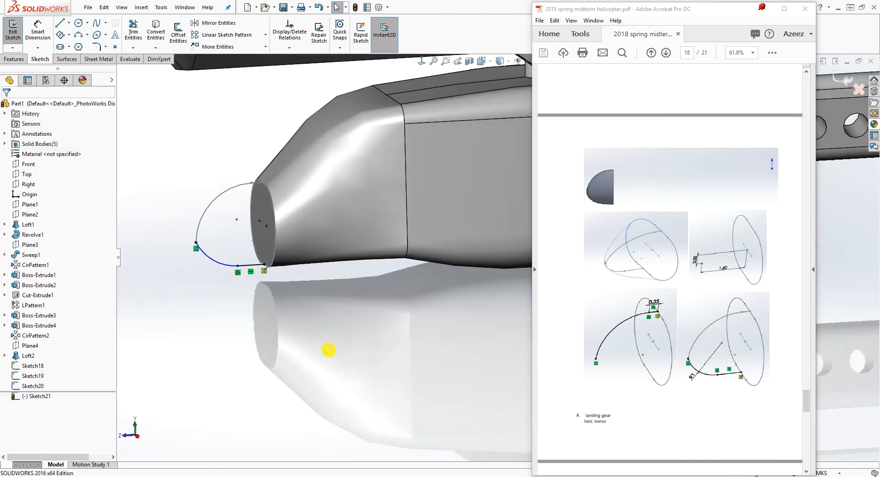
Dimension the lower arc's radius as 1 m and close the lower guide curve sketch
{"action": "right_click_drag", "start_coordinate": [316, 385], "coordinate": [312, 350]}
{"action": "left_click", "coordinate": [219, 262]}
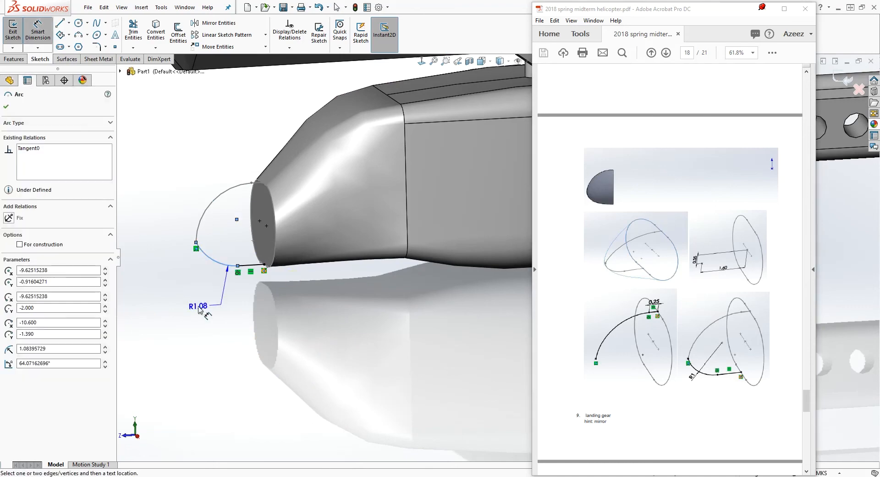
{"action": "left_click", "coordinate": [200, 310]}
{"action": "type", "text": "1"}
{"action": "key", "text": "Return"}
{"action": "key", "text": "Escape"}
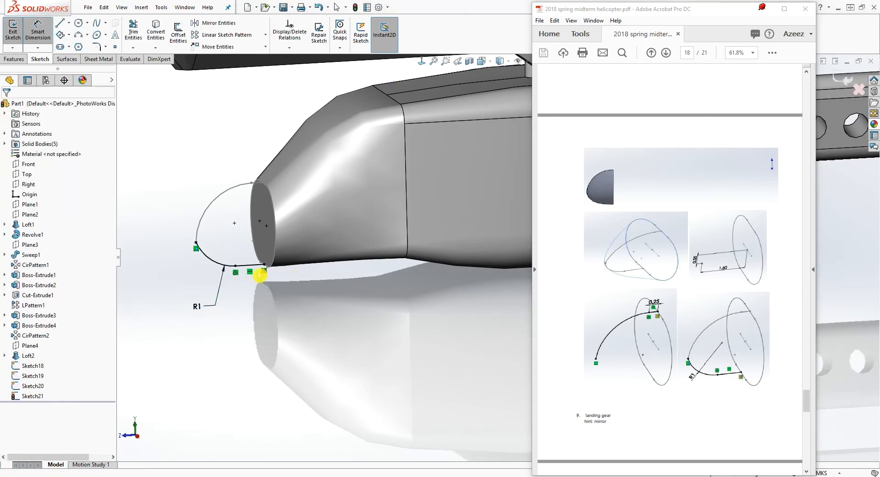
{"action": "scroll", "coordinate": [333, 212], "scroll_direction": "up", "scroll_amount": 1}
{"action": "middle_click_drag", "start_coordinate": [333, 212], "coordinate": [317, 201]}
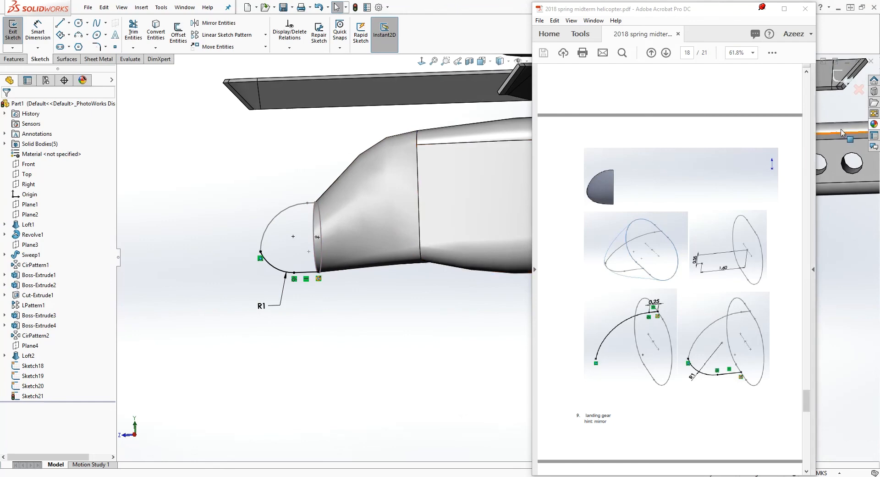
{"action": "left_click", "coordinate": [851, 90]}
Start a boss loft with the nose face sketch and the tip point sketch (Sketch19) as its profiles
{"action": "middle_click_drag", "start_coordinate": [350, 222], "coordinate": [357, 346]}
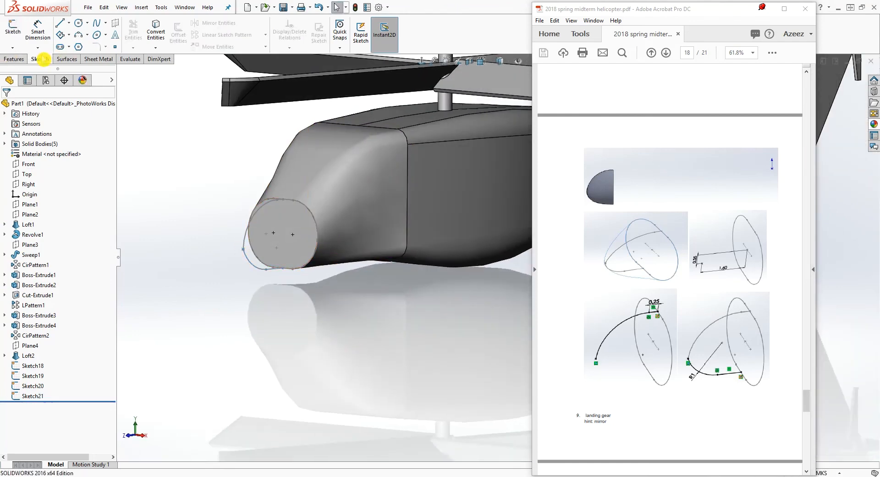
{"action": "left_click", "coordinate": [13, 59]}
{"action": "left_click", "coordinate": [91, 35]}
{"action": "middle_click_drag", "start_coordinate": [343, 252], "coordinate": [201, 188]}
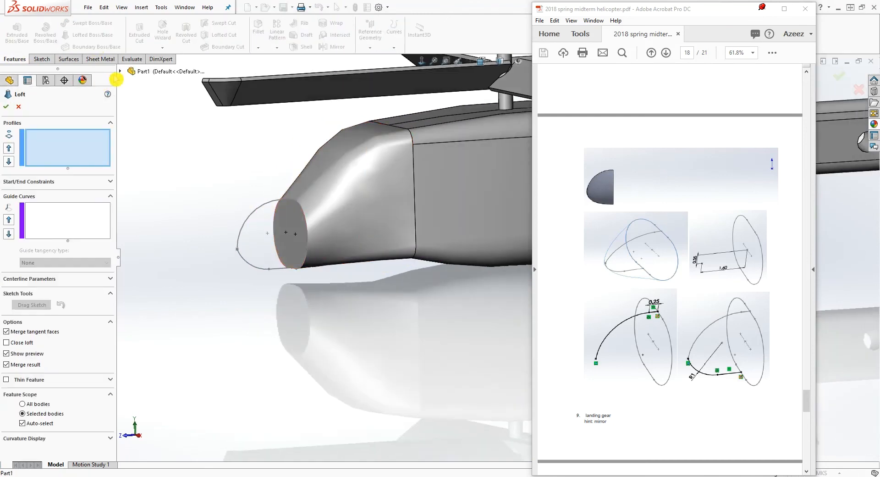
{"action": "left_click", "coordinate": [299, 202]}
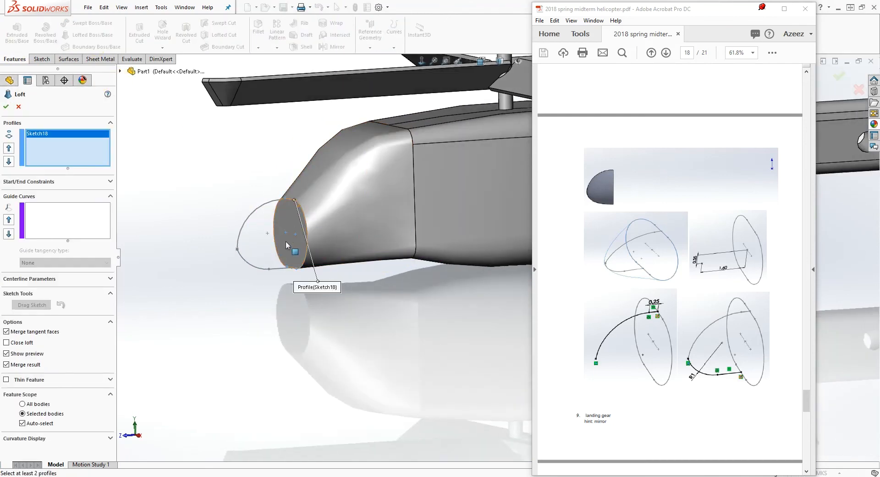
{"action": "left_click", "coordinate": [121, 72]}
{"action": "left_click", "coordinate": [164, 343]}
Add the upper and lower curve sketches as guide curves and complete the nose cone loft
{"action": "left_click", "coordinate": [78, 216]}
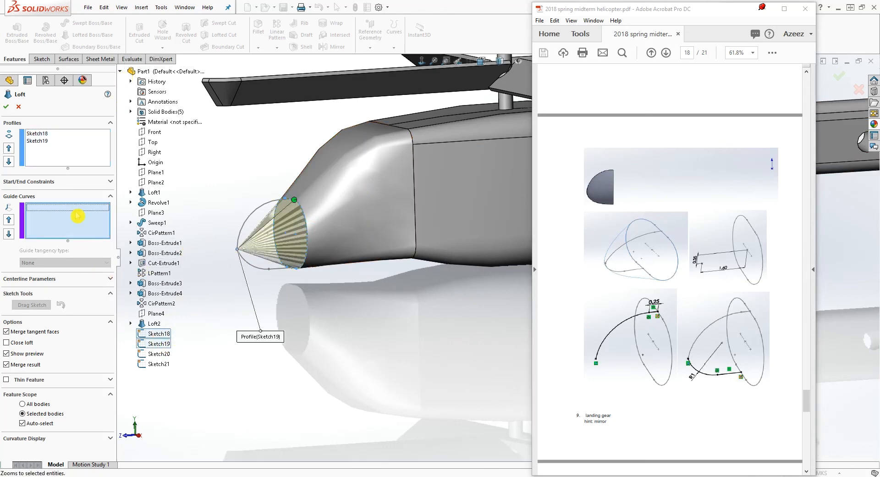
{"action": "left_click", "coordinate": [263, 209]}
{"action": "left_click", "coordinate": [251, 268]}
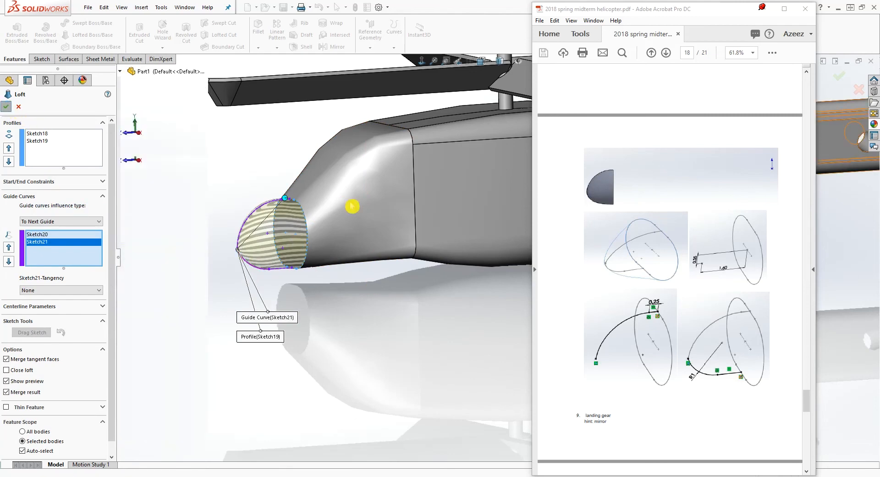
{"action": "scroll", "coordinate": [399, 250], "scroll_direction": "up", "scroll_amount": 1}
{"action": "middle_click_drag", "start_coordinate": [399, 250], "coordinate": [623, 295]}
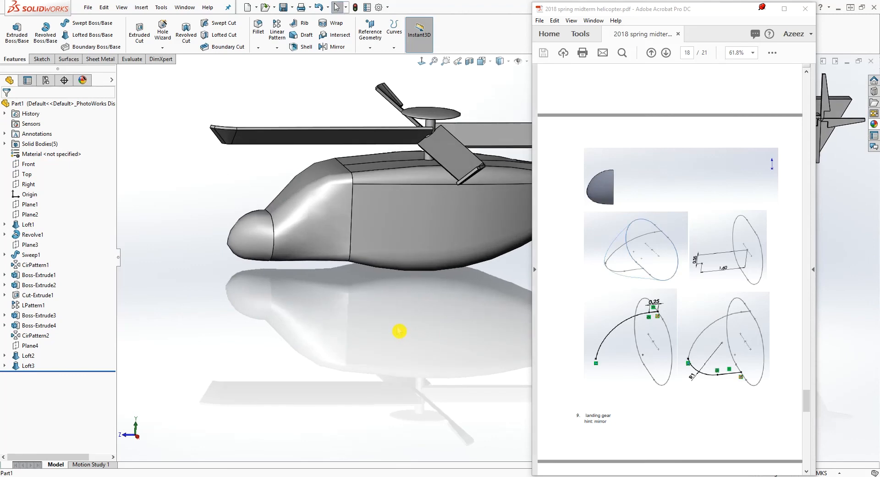
Look over the helicopter body with its nose cone and examine the landing gear dimension drawings on page 20 of the PDF
{"action": "scroll", "coordinate": [398, 331], "scroll_direction": "up", "scroll_amount": 1}
{"action": "middle_click_drag", "start_coordinate": [380, 336], "coordinate": [330, 346], "text": "ctrl"}
{"action": "scroll", "coordinate": [335, 348], "scroll_direction": "up", "scroll_amount": 1}
{"action": "middle_click_drag", "start_coordinate": [430, 344], "coordinate": [346, 317], "text": "ctrl"}
{"action": "scroll", "coordinate": [367, 323], "scroll_direction": "down", "scroll_amount": 1}
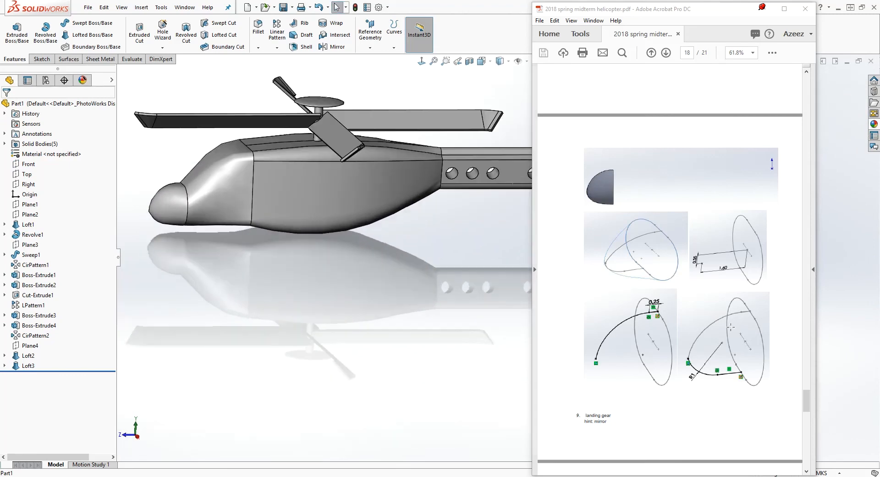
{"action": "scroll", "coordinate": [694, 336], "scroll_direction": "down", "scroll_amount": 5}
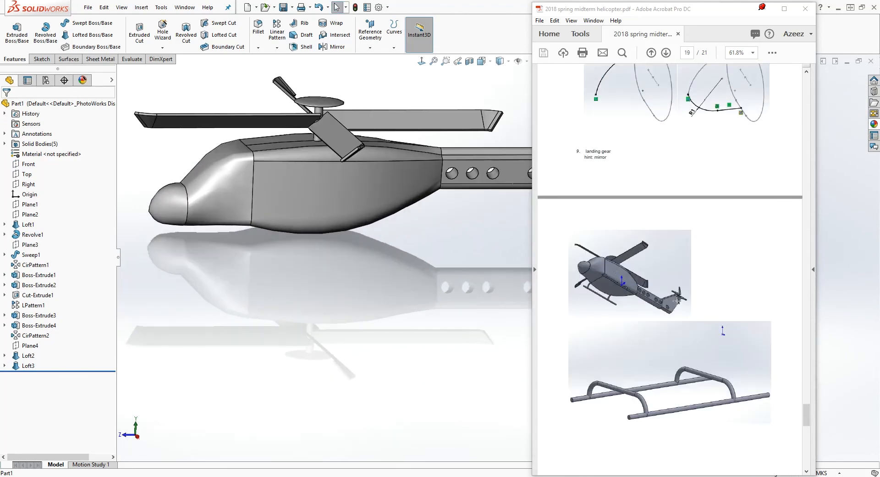
{"action": "scroll", "coordinate": [727, 312], "scroll_direction": "down", "scroll_amount": 3}
{"action": "scroll", "coordinate": [681, 285], "scroll_direction": "down", "scroll_amount": 5}
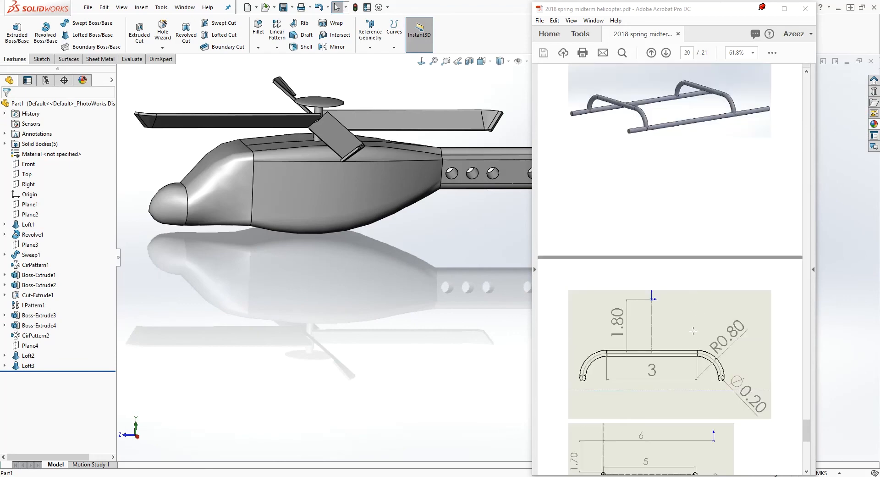
{"action": "scroll", "coordinate": [691, 335], "scroll_direction": "down", "scroll_amount": 1}
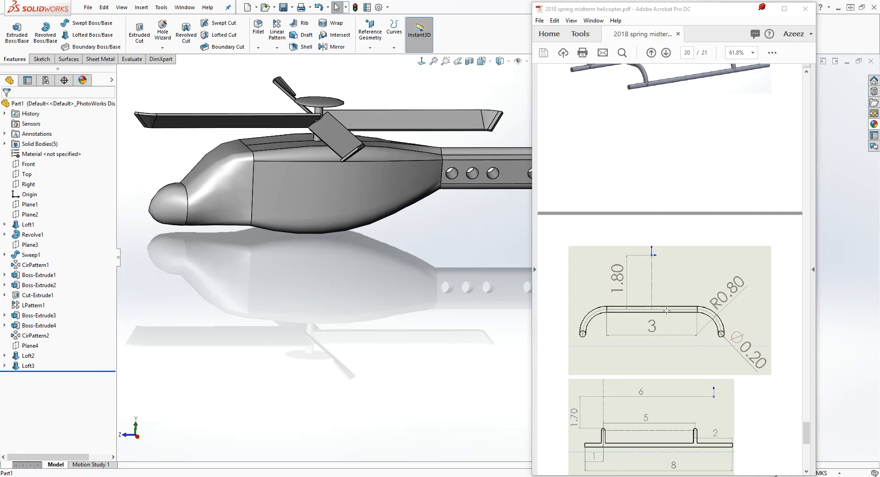
Start a sketch on Plane1, at the joint between the nose section and the cabin
{"action": "left_click", "coordinate": [30, 204]}
{"action": "mouse_move", "coordinate": [215, 197]}
{"action": "middle_mouse_down"}
{"action": "mouse_move", "coordinate": [235, 192]}
{"action": "mouse_move", "coordinate": [211, 196]}
{"action": "middle_mouse_up"}
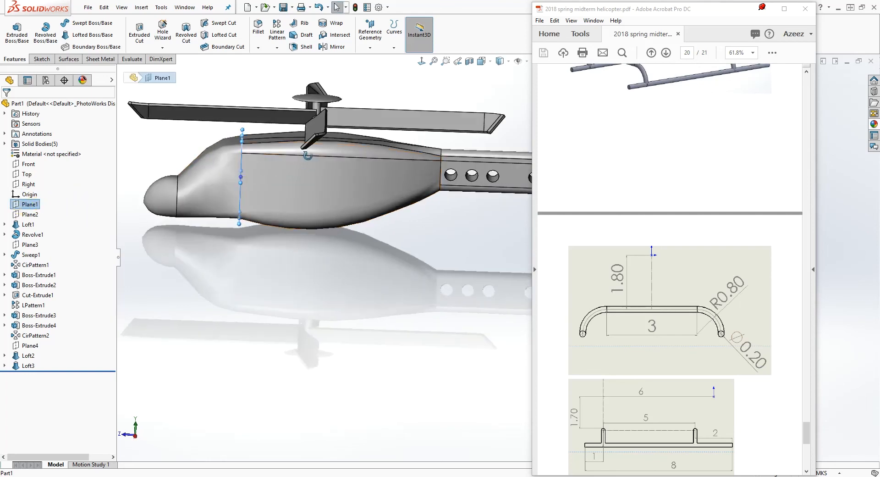
{"action": "middle_click_drag", "start_coordinate": [259, 156], "coordinate": [298, 166]}
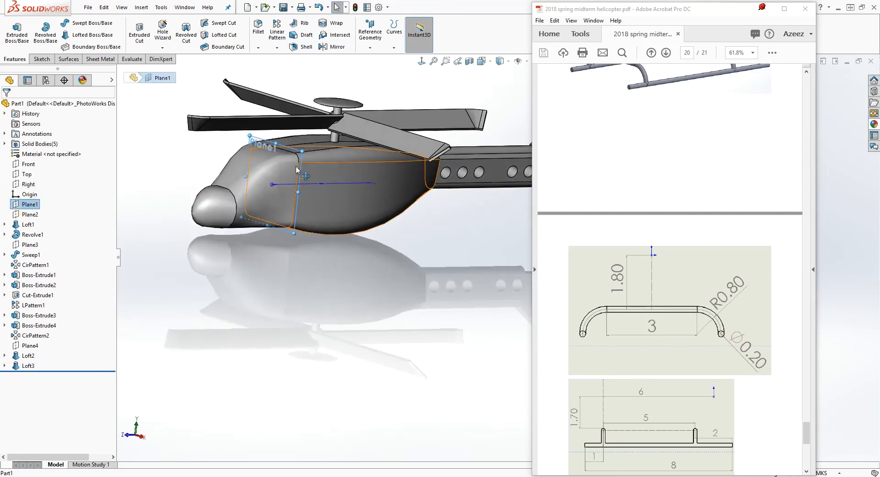
{"action": "left_click", "coordinate": [42, 59]}
{"action": "left_click", "coordinate": [14, 29]}
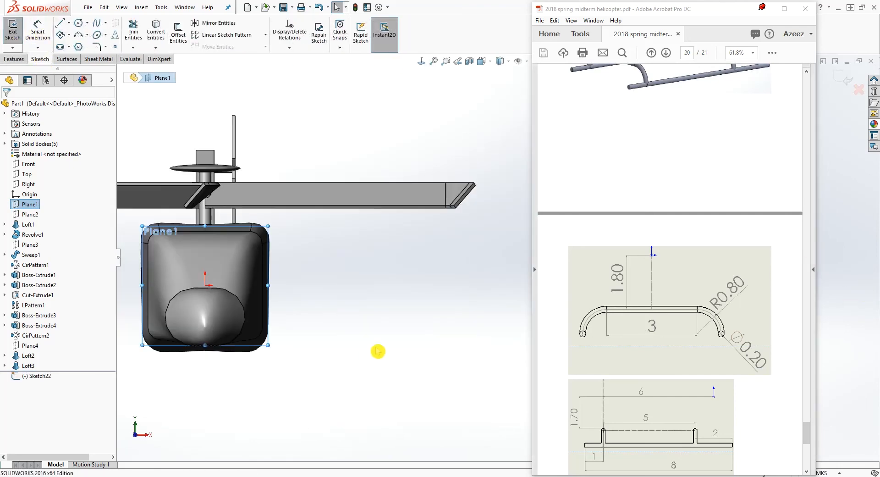
Draw a horizontal line about 5 m long just below the fuselage for the landing gear's crossbar
{"action": "key", "text": "l"}
{"action": "scroll", "coordinate": [359, 334], "scroll_direction": "up", "scroll_amount": 3}
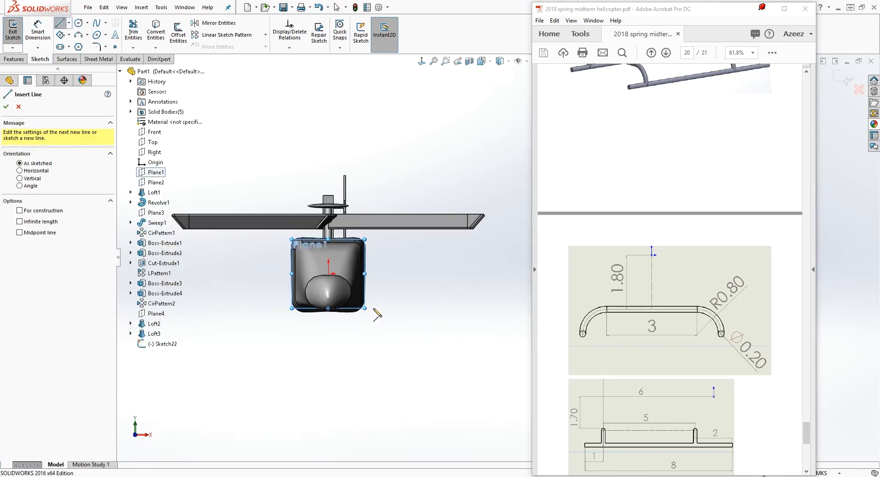
{"action": "scroll", "coordinate": [379, 286], "scroll_direction": "down", "scroll_amount": 1}
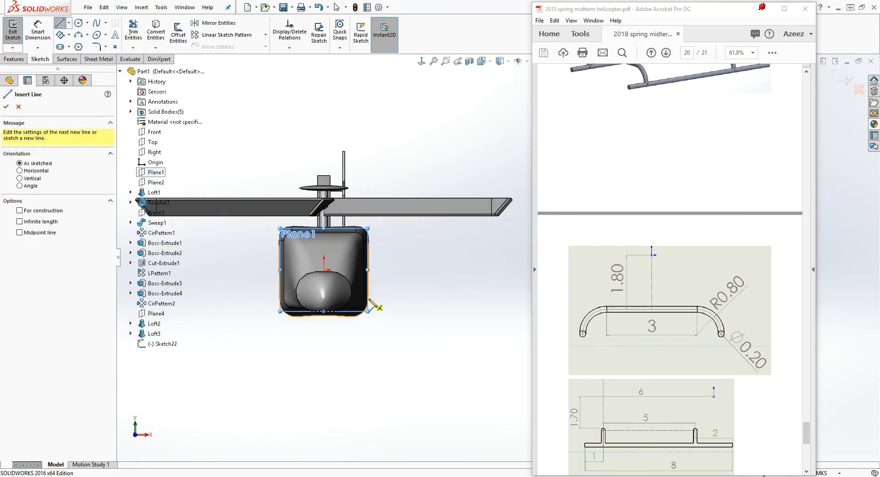
{"action": "left_click", "coordinate": [381, 330]}
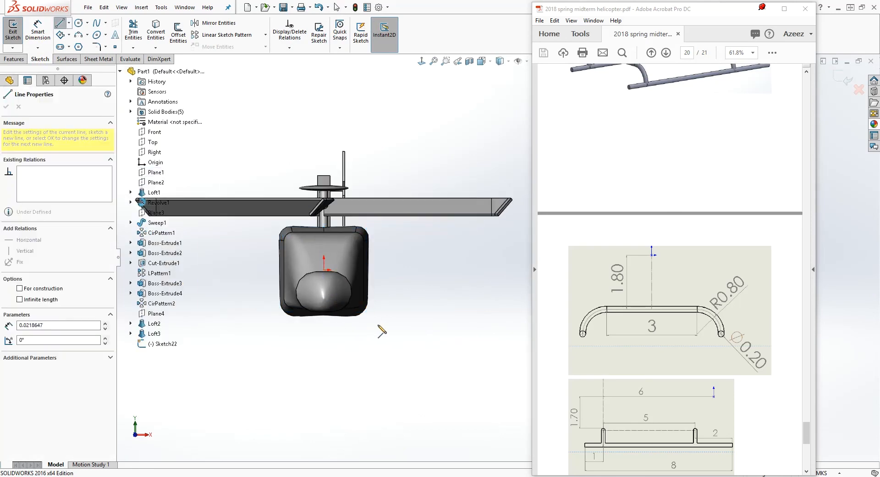
{"action": "left_click", "coordinate": [441, 324]}
{"action": "key", "text": "Escape"}
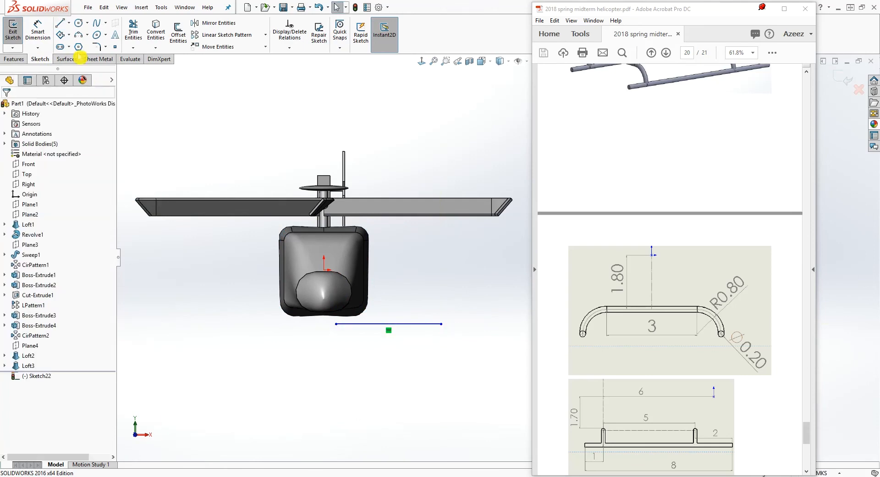
Draw a three-point arc from the outer end of the crossbar line, curving outward and down
{"action": "left_click", "coordinate": [86, 35]}
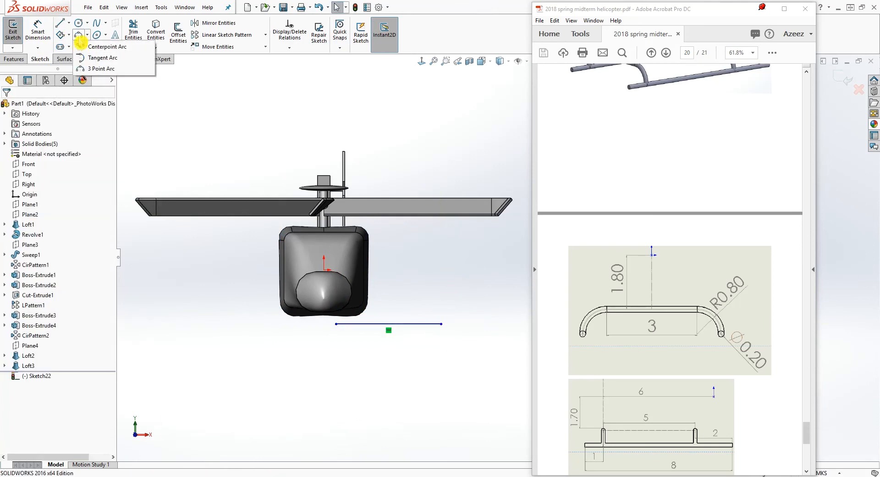
{"action": "left_click", "coordinate": [101, 68]}
{"action": "left_click", "coordinate": [441, 324]}
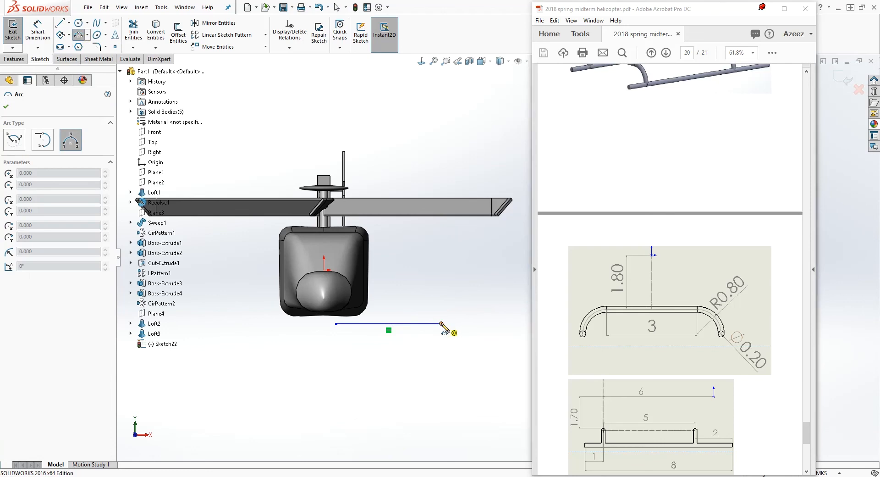
{"action": "left_click", "coordinate": [472, 372]}
{"action": "left_click", "coordinate": [472, 358]}
{"action": "key", "text": "Escape"}
Add a horizontal relation between the arc's center point and its lower endpoint
{"action": "left_click", "coordinate": [431, 364]}
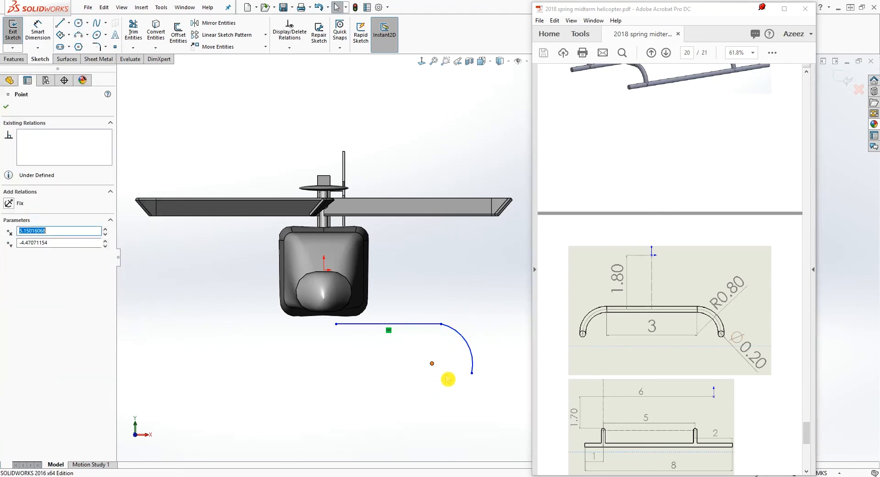
{"action": "left_click", "coordinate": [473, 373], "text": "ctrl"}
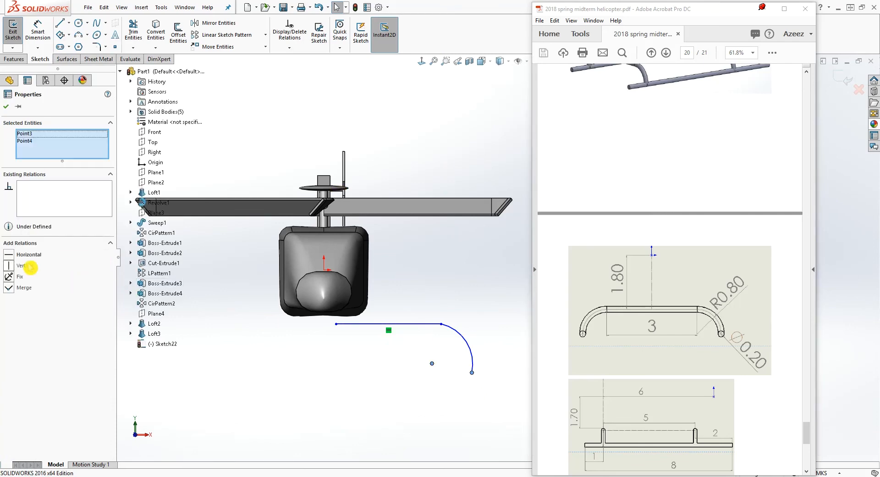
{"action": "left_click", "coordinate": [15, 256]}
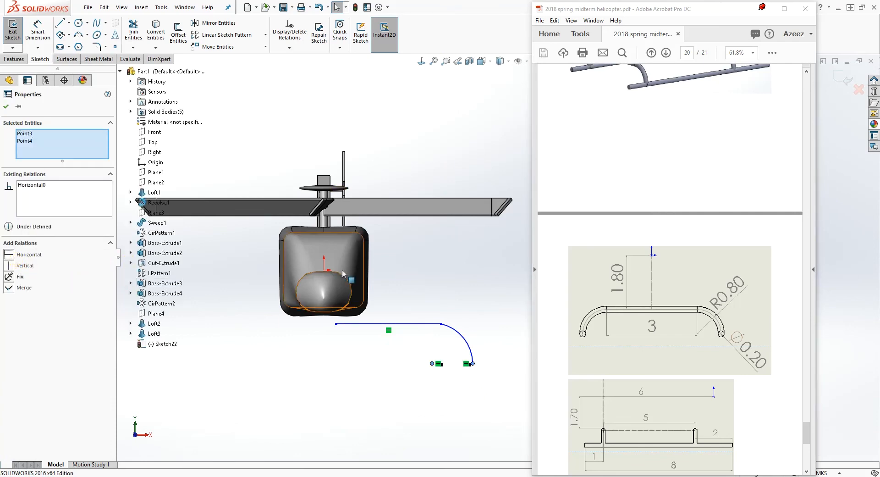
{"action": "key", "text": "Escape"}
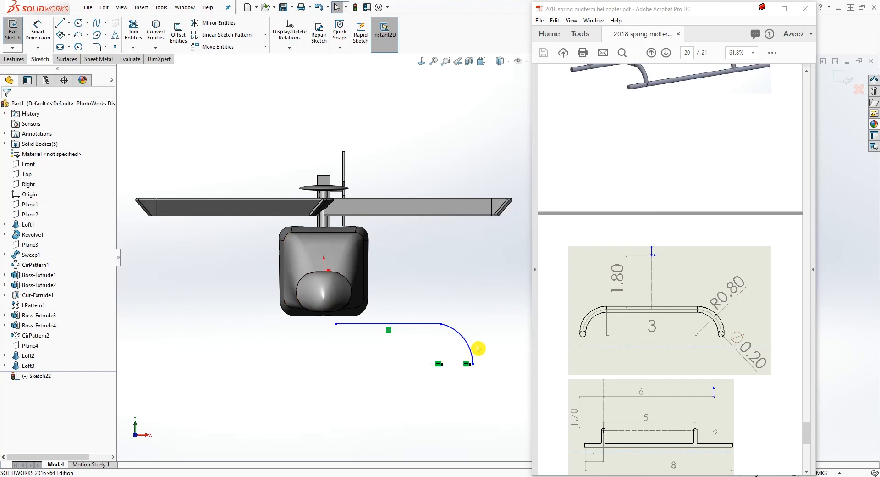
{"action": "left_click", "coordinate": [432, 364]}
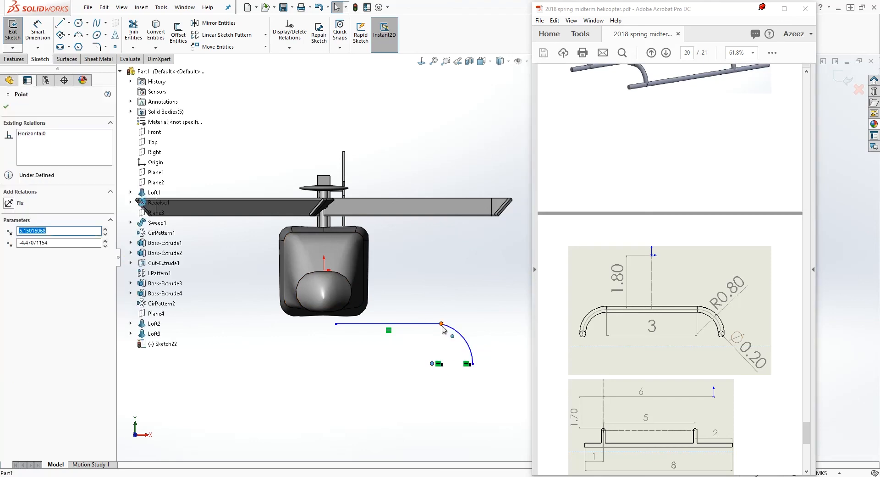
{"action": "left_click", "coordinate": [441, 324], "text": "ctrl"}
{"action": "key", "text": "Escape"}
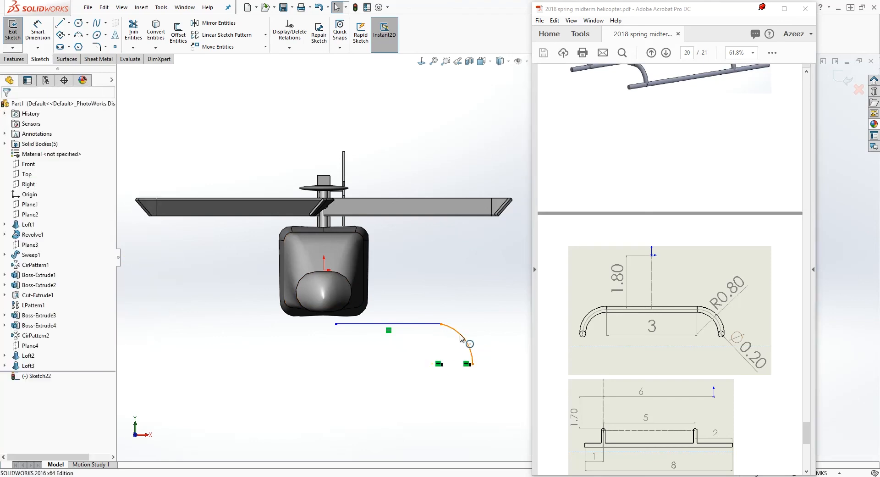
Add a tangent relation between the arc and the horizontal crossbar line
{"action": "left_click", "coordinate": [460, 338]}
{"action": "left_click", "coordinate": [415, 324], "text": "ctrl"}
{"action": "left_click", "coordinate": [8, 254]}
{"action": "left_click", "coordinate": [414, 377]}
{"action": "scroll", "coordinate": [490, 377], "scroll_direction": "down", "scroll_amount": 2}
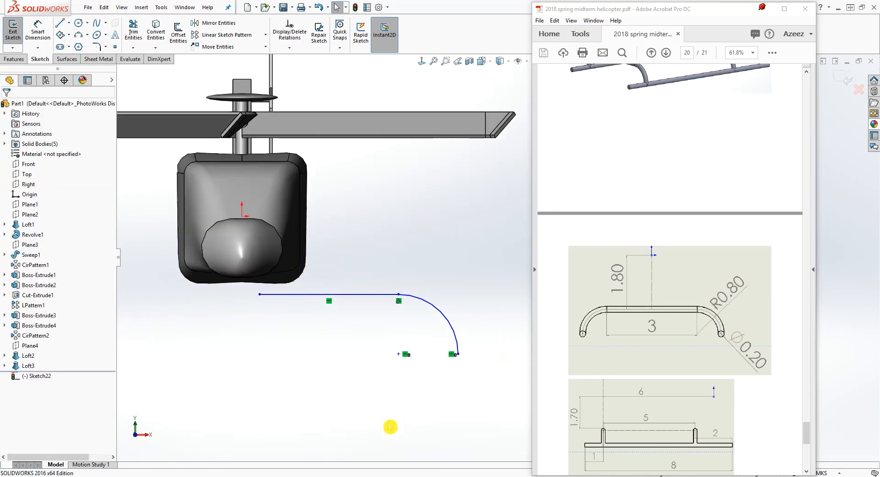
Add a vertical relation between the crossbar line's inner endpoint and the origin
{"action": "left_click", "coordinate": [38, 31]}
{"action": "key", "text": "Escape"}
{"action": "left_click", "coordinate": [266, 293]}
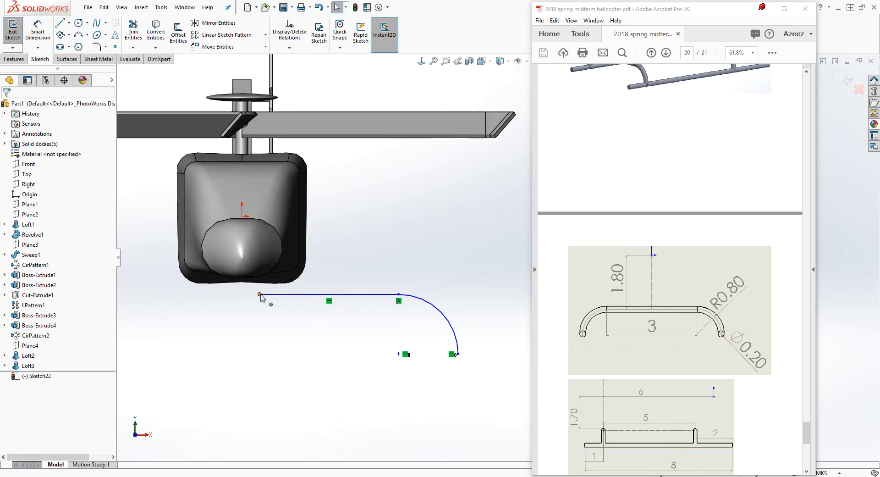
{"action": "left_click", "coordinate": [260, 294]}
{"action": "left_click", "coordinate": [241, 216], "text": "ctrl"}
{"action": "left_click", "coordinate": [16, 274]}
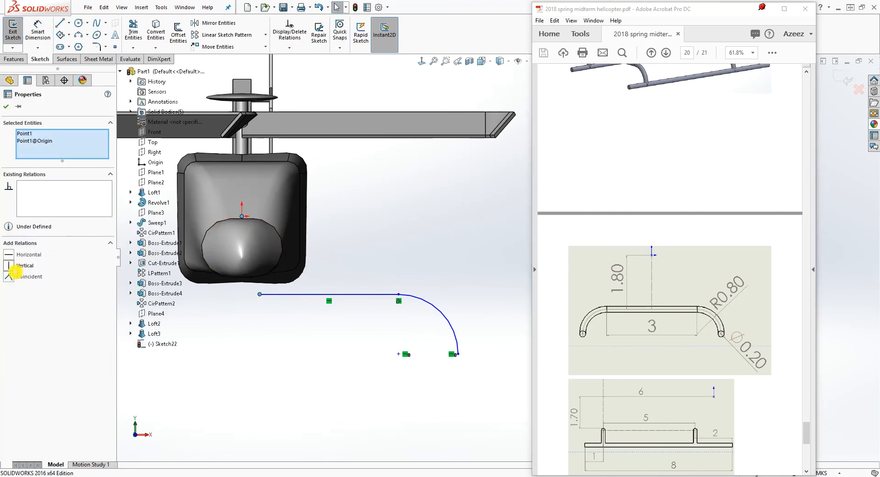
{"action": "left_click", "coordinate": [9, 267]}
{"action": "left_click", "coordinate": [326, 379]}
Dimension the vertical distance from the origin down to the crossbar line as 1.8 m
{"action": "right_click_drag", "start_coordinate": [339, 405], "coordinate": [321, 358]}
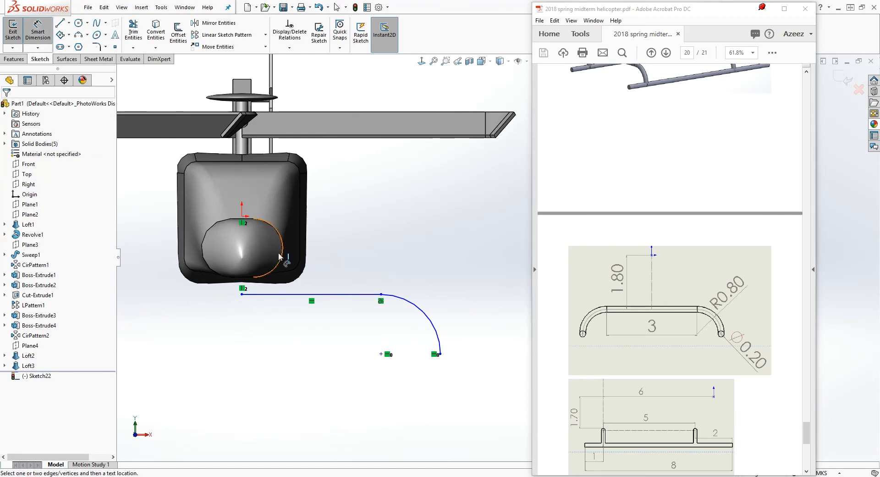
{"action": "left_click", "coordinate": [242, 217]}
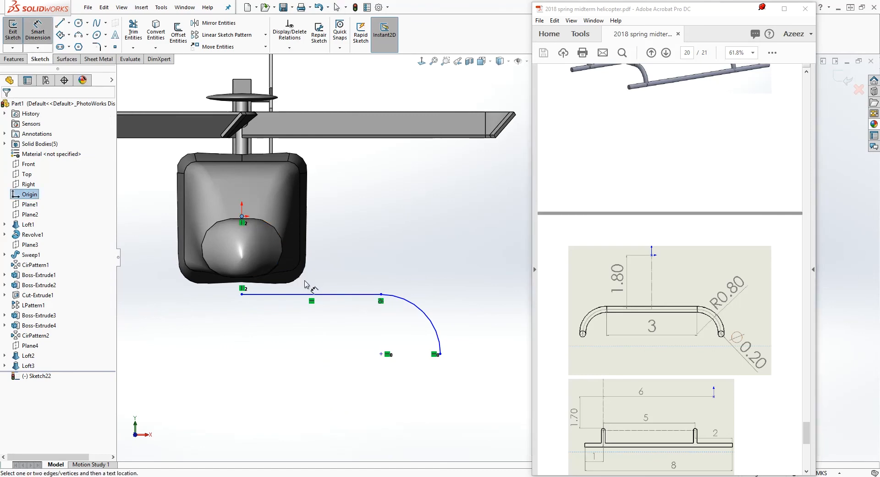
{"action": "left_click", "coordinate": [299, 295]}
{"action": "scroll", "coordinate": [242, 294], "scroll_direction": "up", "scroll_amount": 3}
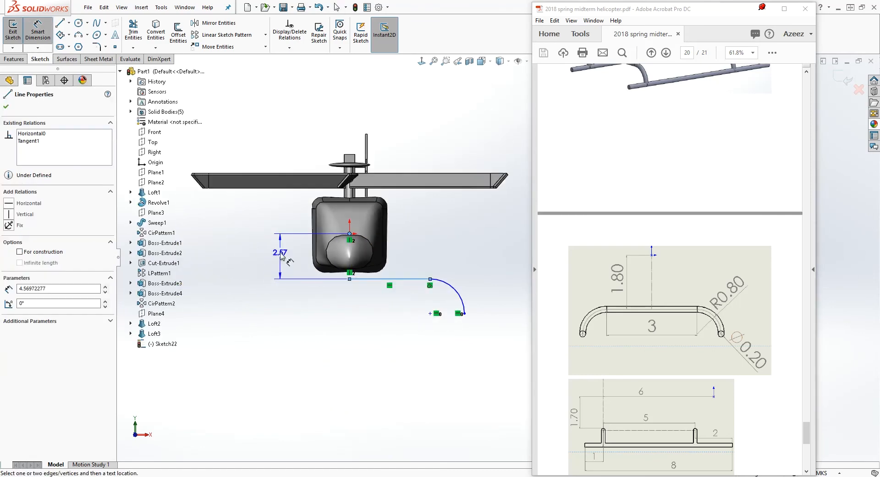
{"action": "left_click", "coordinate": [280, 256]}
{"action": "type", "text": "1.8"}
{"action": "key", "text": "Return"}
{"action": "key", "text": "Escape"}
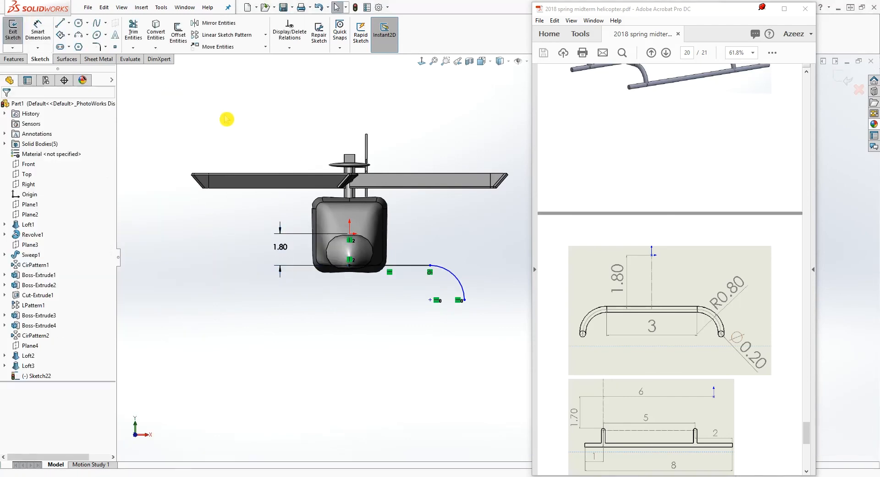
Dimension the crossbar line's length as 1.5 m, half of the PDF's 3 m span
{"action": "scroll", "coordinate": [433, 273], "scroll_direction": "down", "scroll_amount": 1}
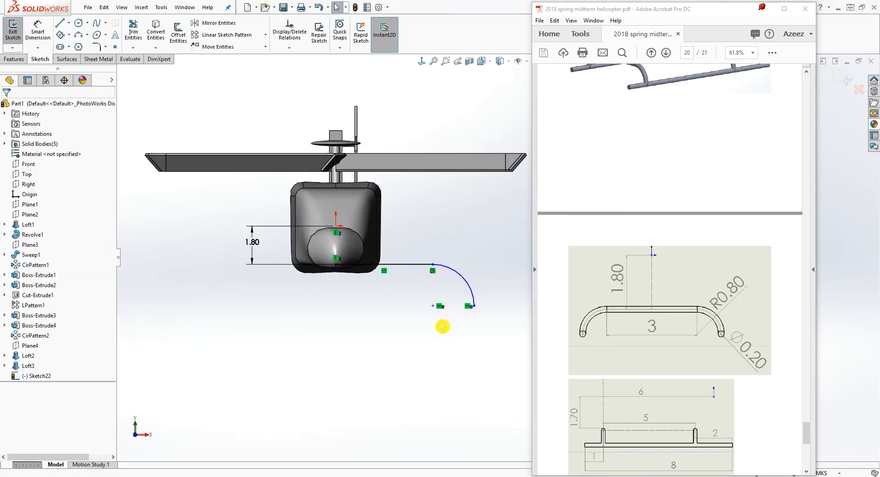
{"action": "right_click_drag", "start_coordinate": [426, 376], "coordinate": [397, 283]}
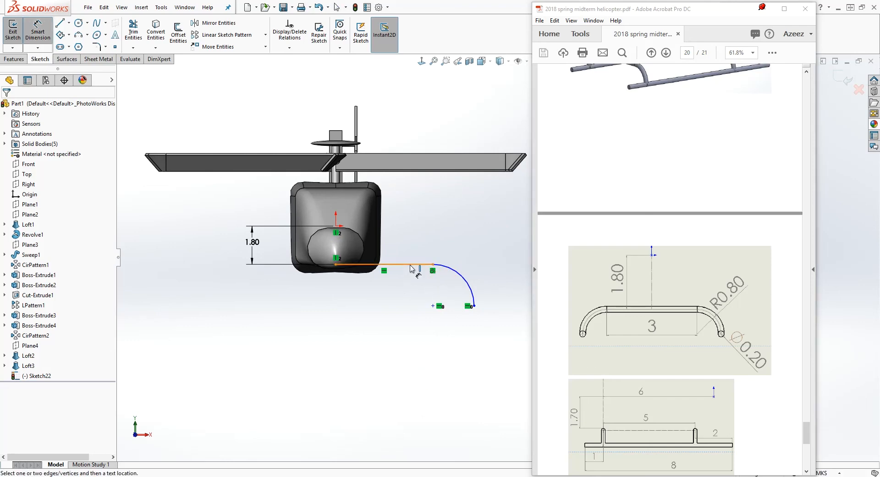
{"action": "left_click", "coordinate": [415, 264]}
{"action": "left_click", "coordinate": [403, 339]}
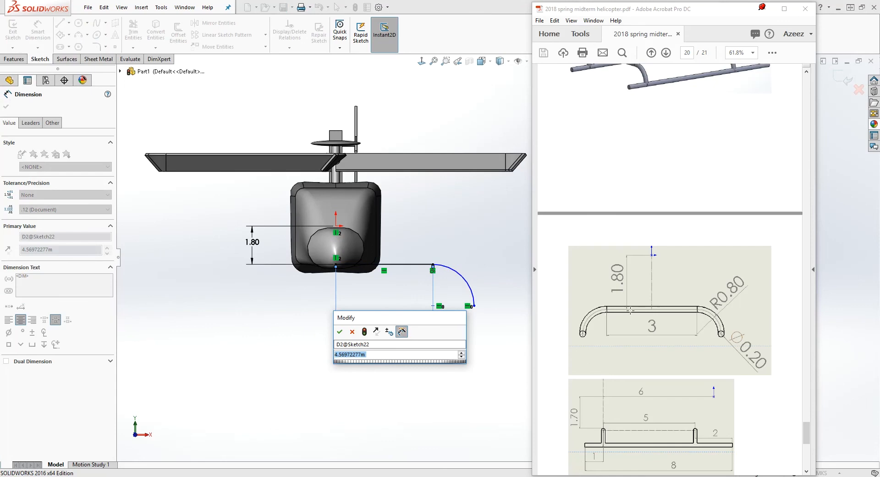
{"action": "type", "text": "1.5"}
{"action": "key", "text": "Return"}
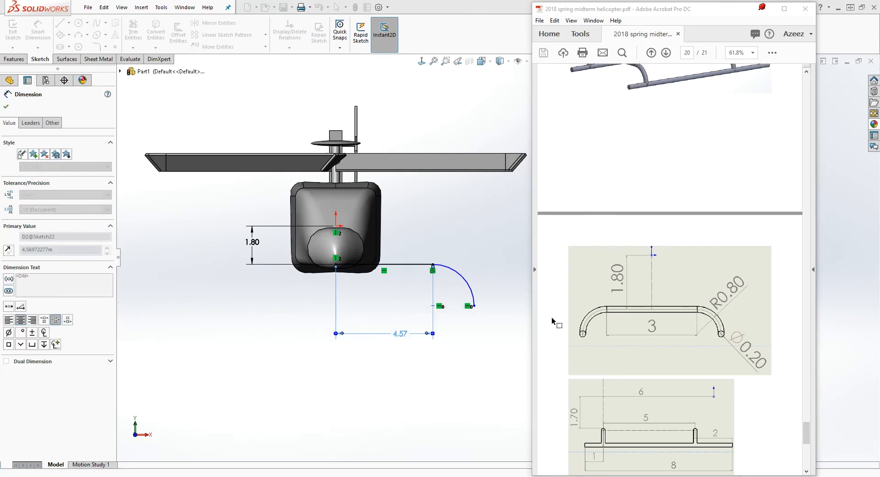
Dimension the arc at the end of the crossbar with a radius of 0.8 m
{"action": "scroll", "coordinate": [427, 293], "scroll_direction": "down", "scroll_amount": 1}
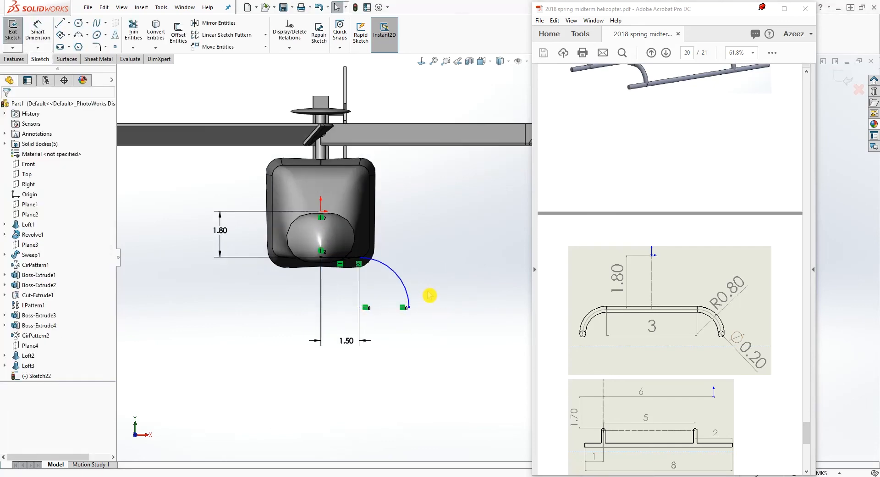
{"action": "right_click_drag", "start_coordinate": [443, 350], "coordinate": [440, 311]}
{"action": "left_click", "coordinate": [397, 274]}
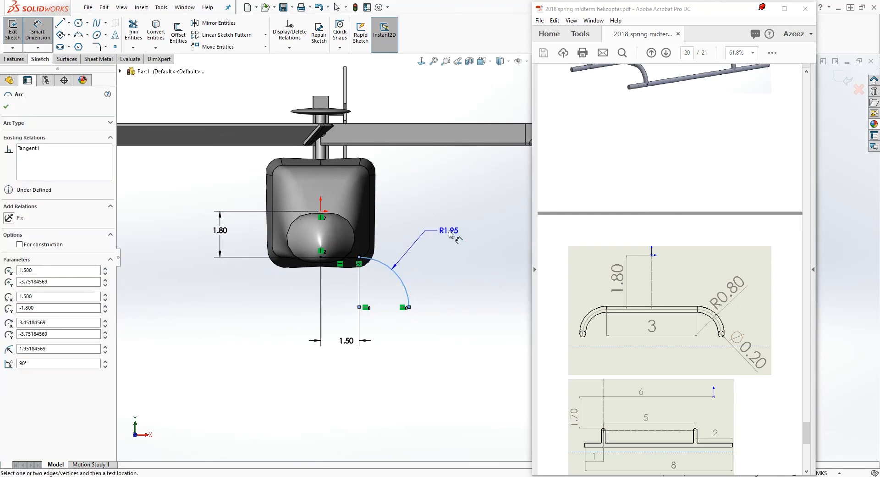
{"action": "left_click", "coordinate": [452, 233]}
{"action": "type", "text": ".8"}
{"action": "key", "text": "Return"}
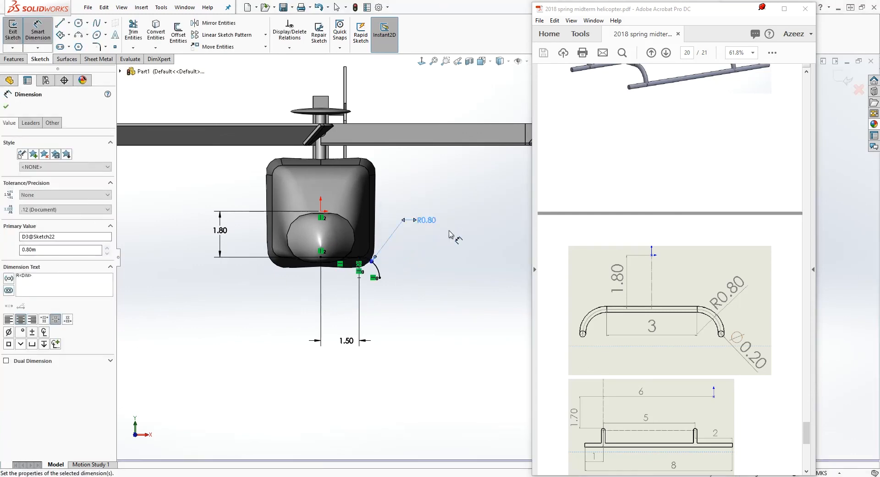
{"action": "scroll", "coordinate": [393, 253], "scroll_direction": "down", "scroll_amount": 2}
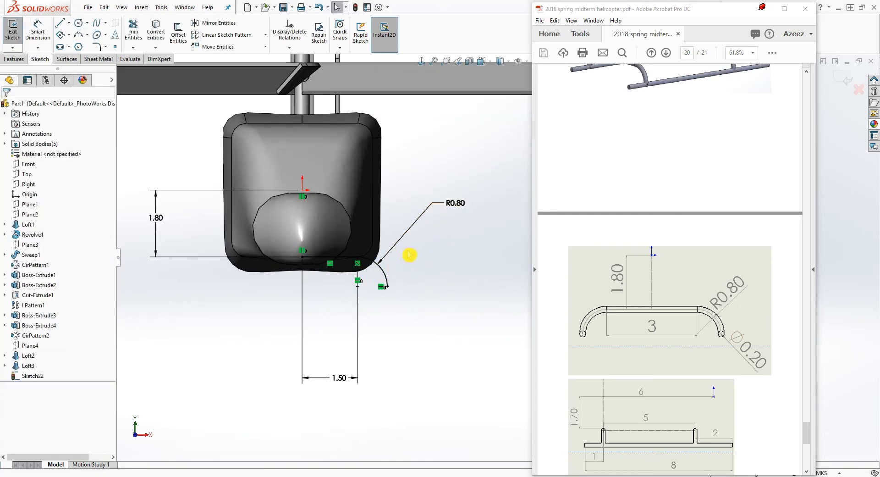
Finish the crossbar path sketch and sweep a circular profile of 0.2 m diameter along it
{"action": "left_click", "coordinate": [16, 60]}
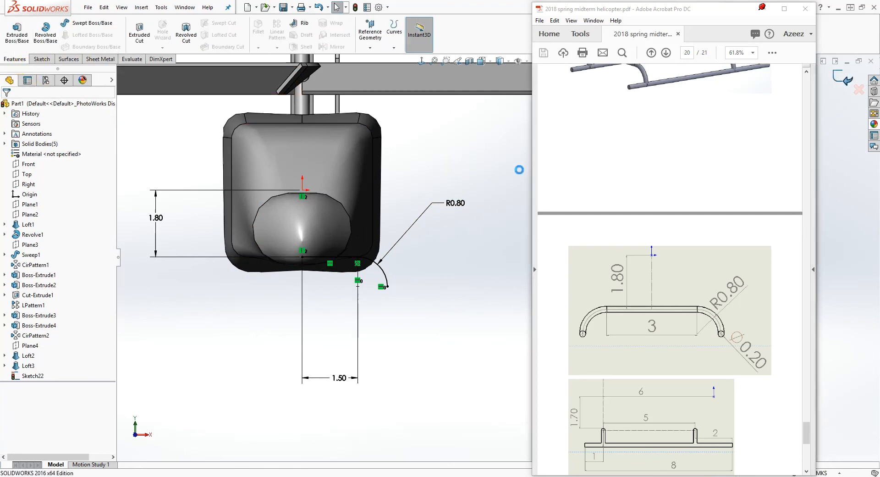
{"action": "left_click", "coordinate": [833, 86]}
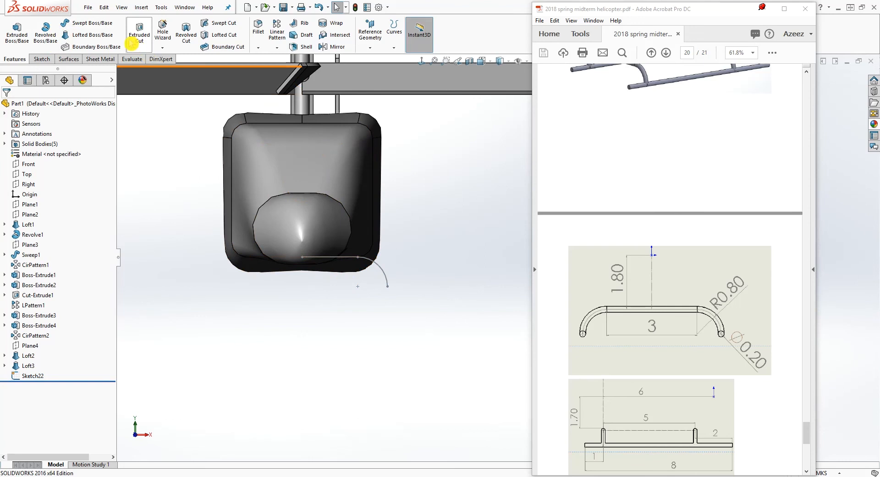
{"action": "left_click", "coordinate": [92, 23]}
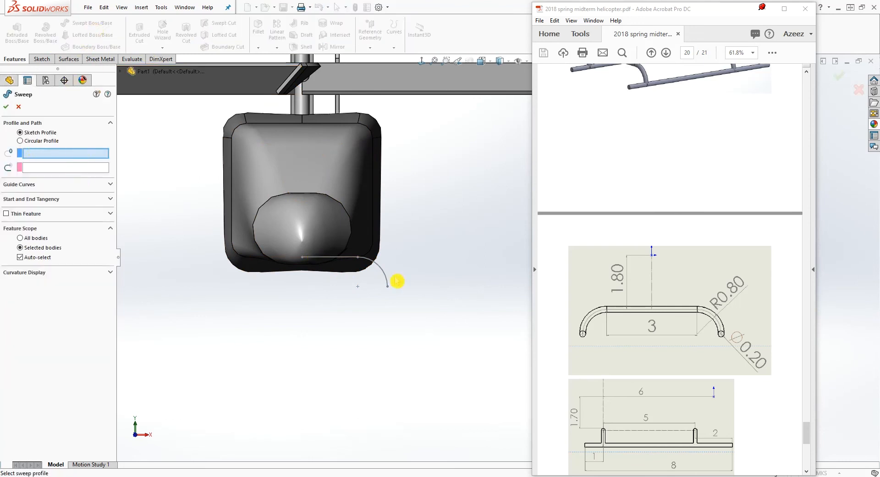
{"action": "left_click", "coordinate": [20, 141]}
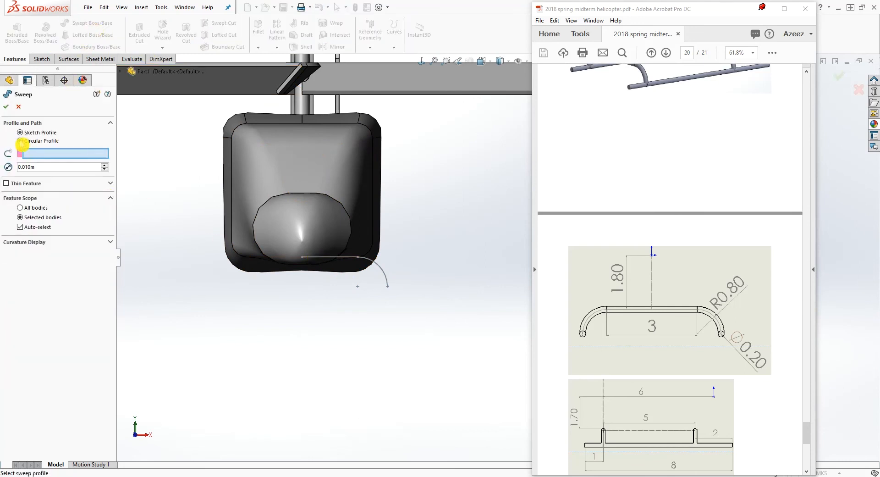
{"action": "left_click", "coordinate": [380, 271]}
{"action": "scroll", "coordinate": [416, 255], "scroll_direction": "down", "scroll_amount": 5}
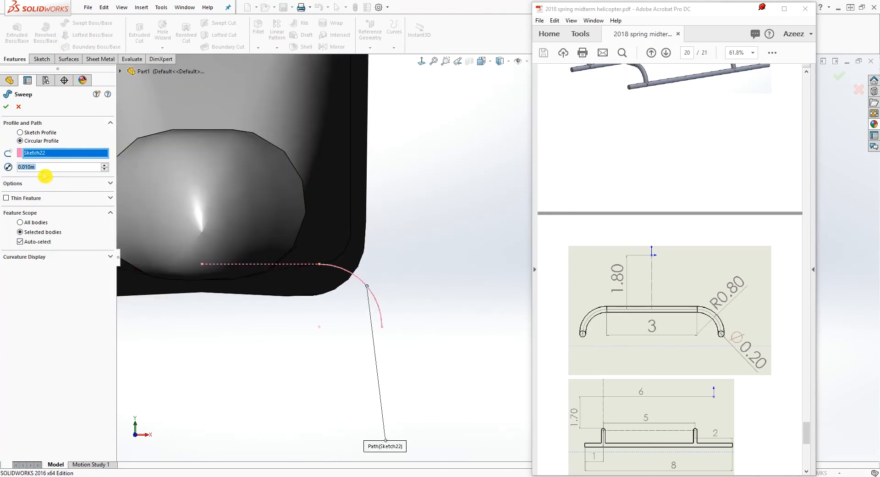
{"action": "type", "text": "0.2"}
{"action": "key", "text": "Return"}
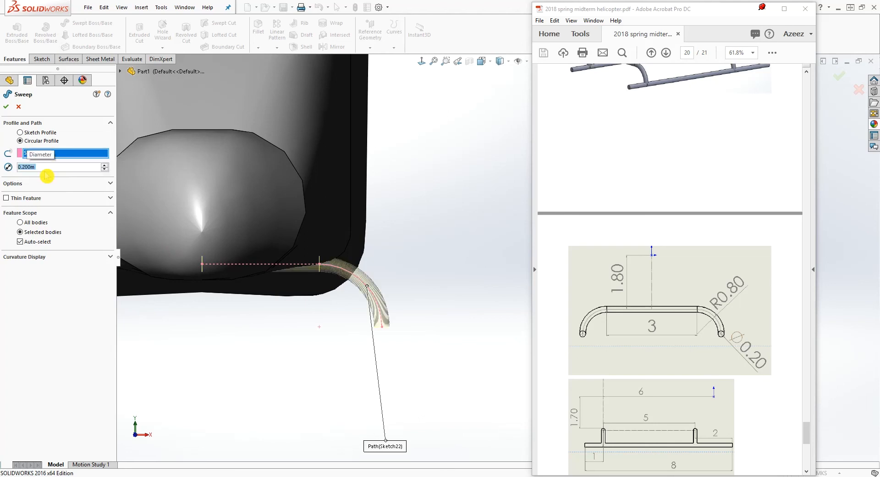
{"action": "left_click", "coordinate": [7, 109]}
{"action": "scroll", "coordinate": [407, 294], "scroll_direction": "up", "scroll_amount": 1}
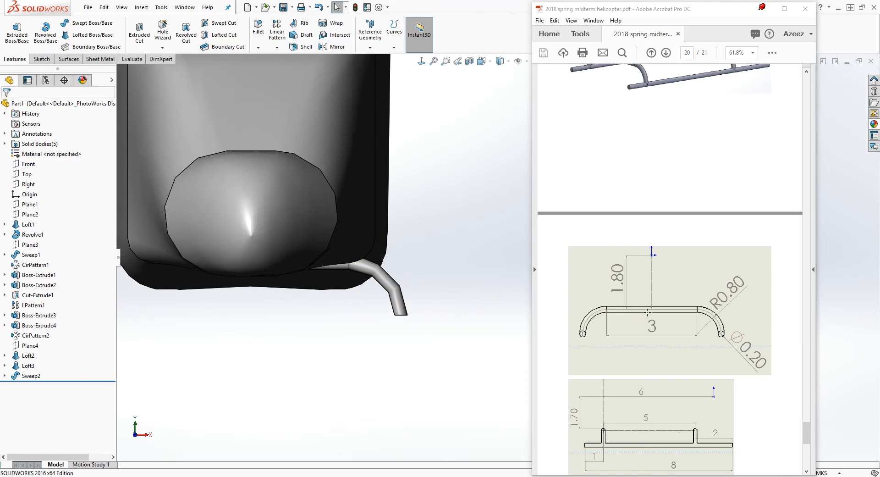
Create a reference plane offset 5 m from Plane1, flipped toward the tail, following the crossbar spacing in the PDF
{"action": "scroll", "coordinate": [647, 312], "scroll_direction": "down", "scroll_amount": 1}
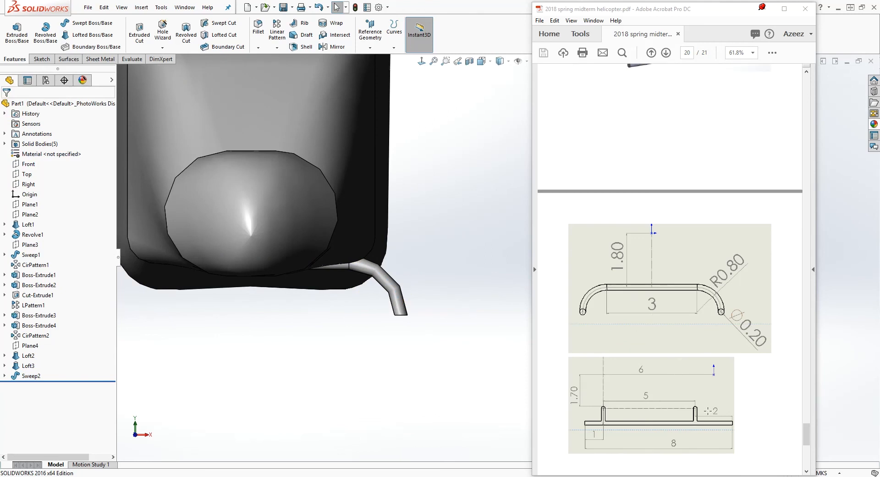
{"action": "scroll", "coordinate": [698, 411], "scroll_direction": "up", "scroll_amount": 1}
{"action": "scroll", "coordinate": [691, 406], "scroll_direction": "down", "scroll_amount": 2}
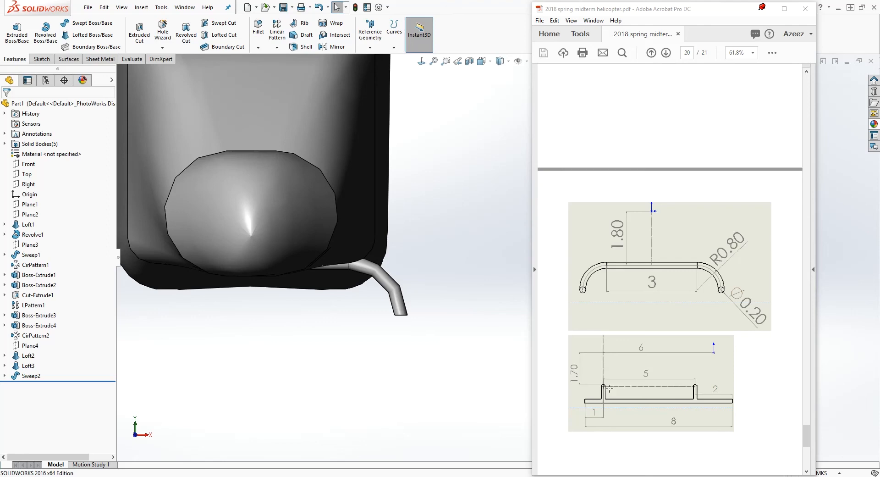
{"action": "middle_click_drag", "start_coordinate": [400, 288], "coordinate": [339, 287]}
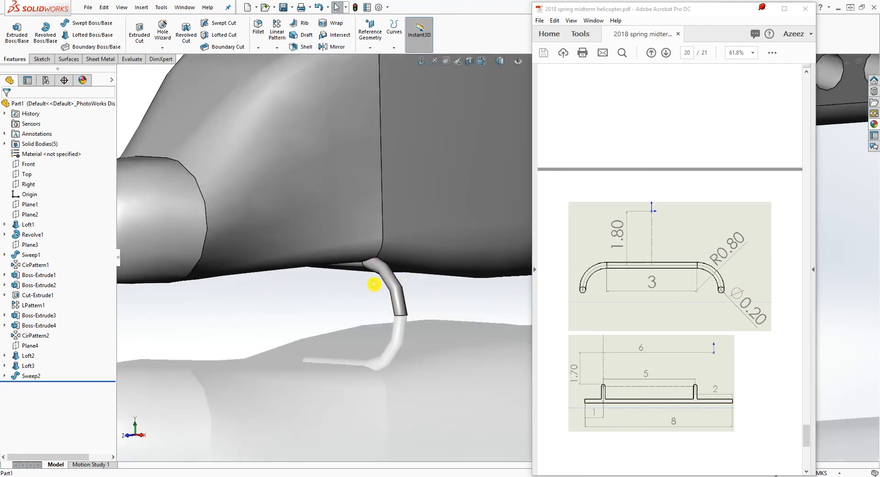
{"action": "scroll", "coordinate": [374, 284], "scroll_direction": "up", "scroll_amount": 4}
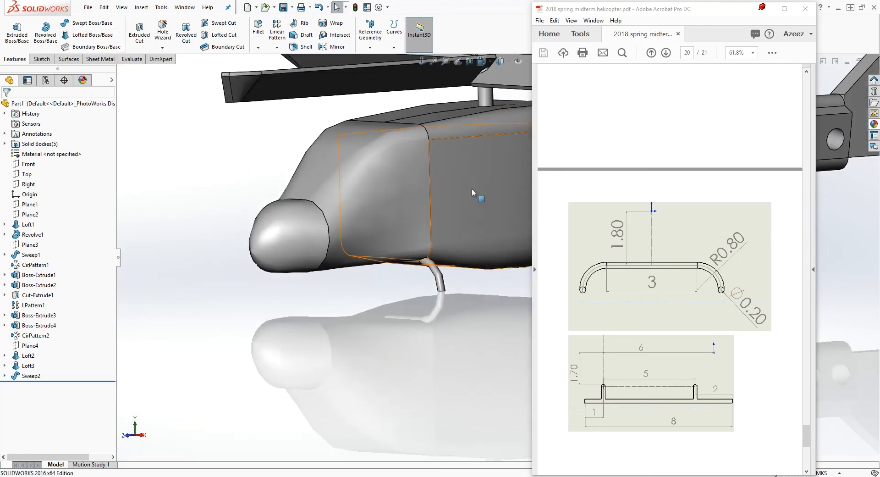
{"action": "scroll", "coordinate": [473, 192], "scroll_direction": "up", "scroll_amount": 1}
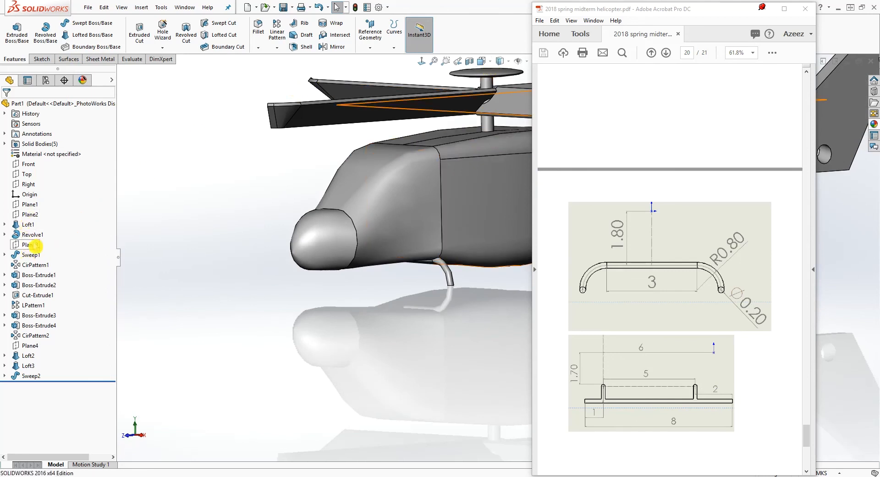
{"action": "left_click", "coordinate": [34, 205]}
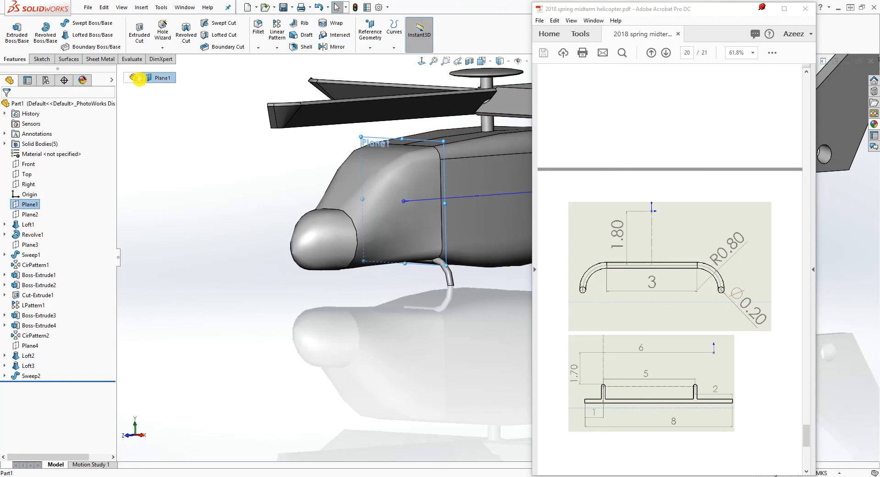
{"action": "left_click", "coordinate": [180, 90]}
{"action": "left_click", "coordinate": [370, 39]}
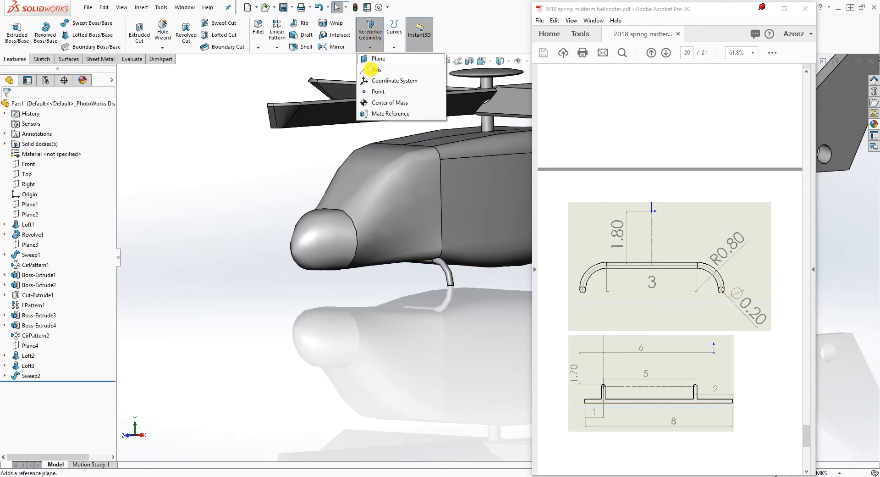
{"action": "left_click", "coordinate": [378, 60]}
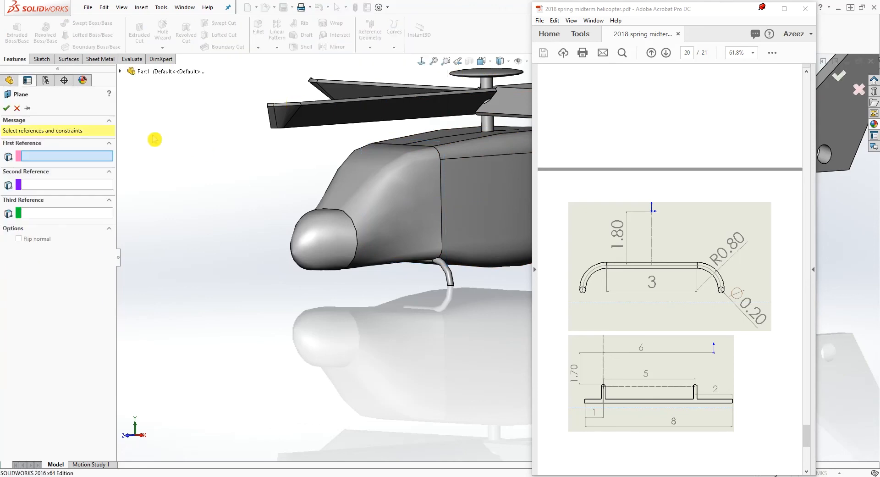
{"action": "left_click", "coordinate": [123, 72]}
{"action": "left_click", "coordinate": [156, 172]}
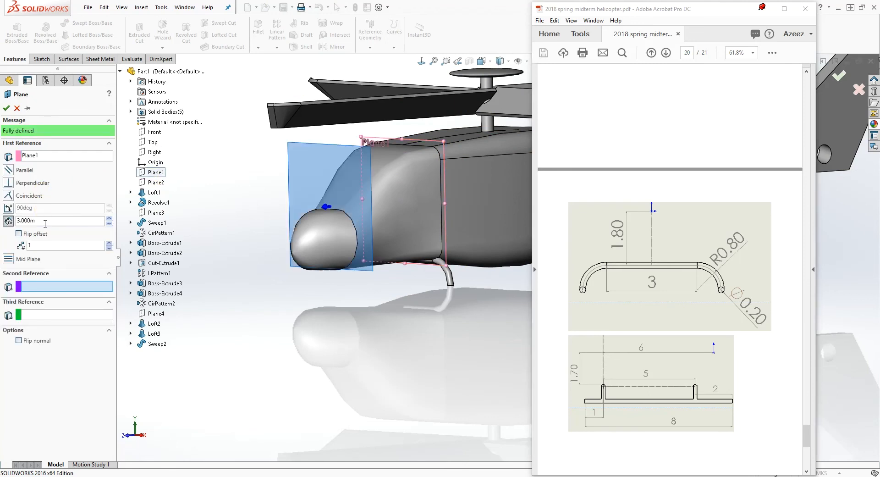
{"action": "left_click", "coordinate": [20, 235]}
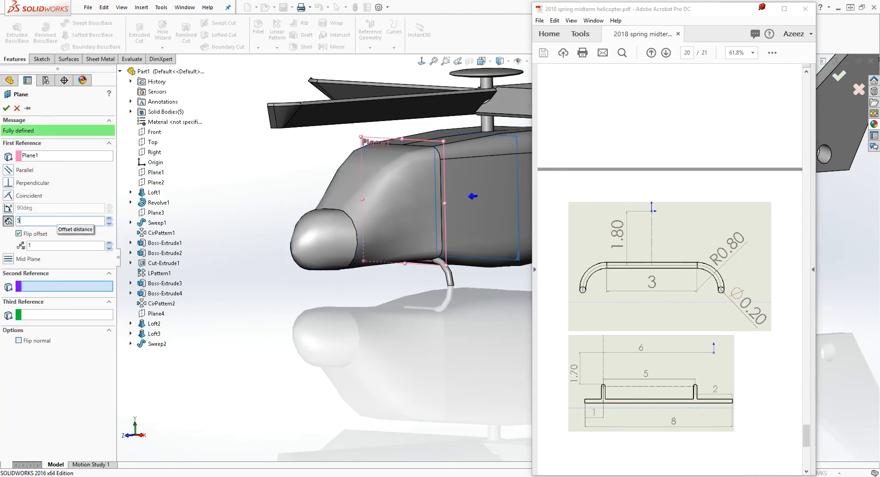
{"action": "left_click", "coordinate": [7, 108]}
{"action": "scroll", "coordinate": [517, 315], "scroll_direction": "up", "scroll_amount": 1}
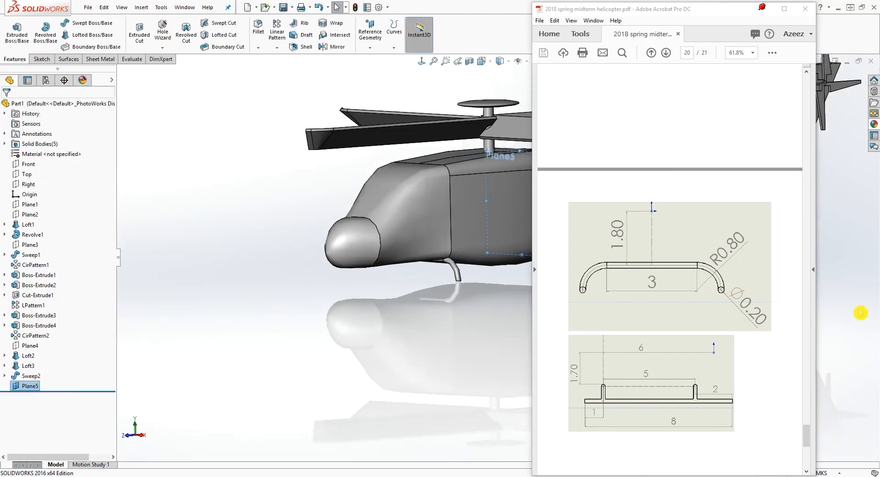
Start a sketch on Plane5 and convert the first crossbar's path, Sketch22, into it
{"action": "scroll", "coordinate": [385, 146], "scroll_direction": "down", "scroll_amount": 6}
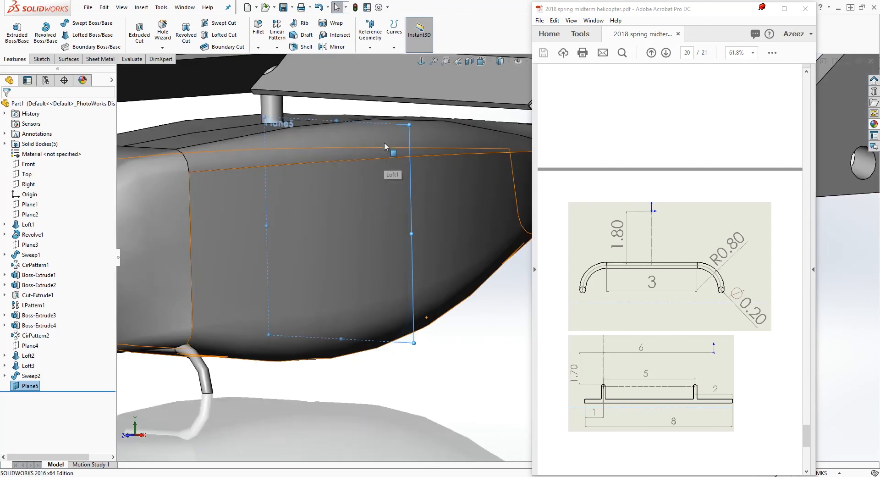
{"action": "left_click", "coordinate": [42, 59]}
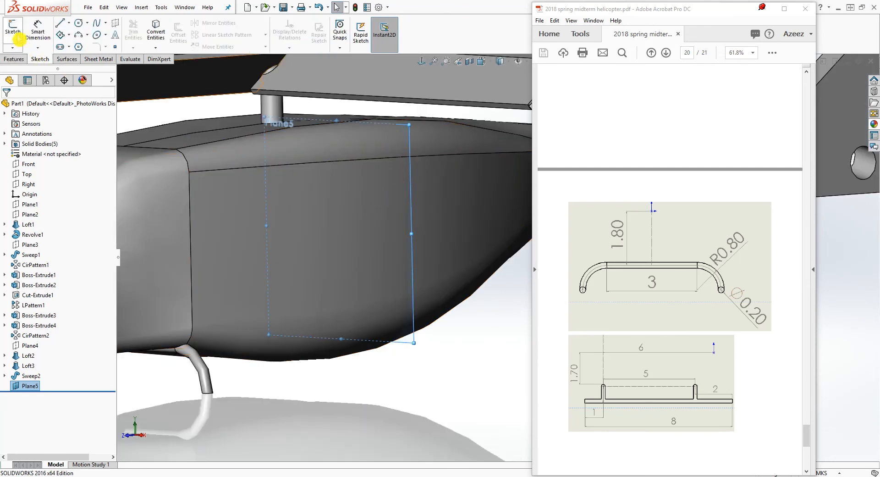
{"action": "left_click", "coordinate": [14, 31]}
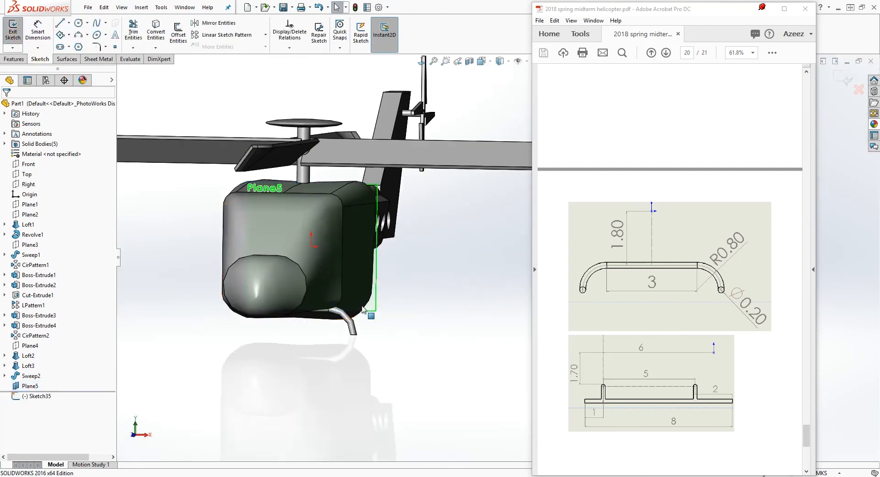
{"action": "left_click", "coordinate": [5, 376]}
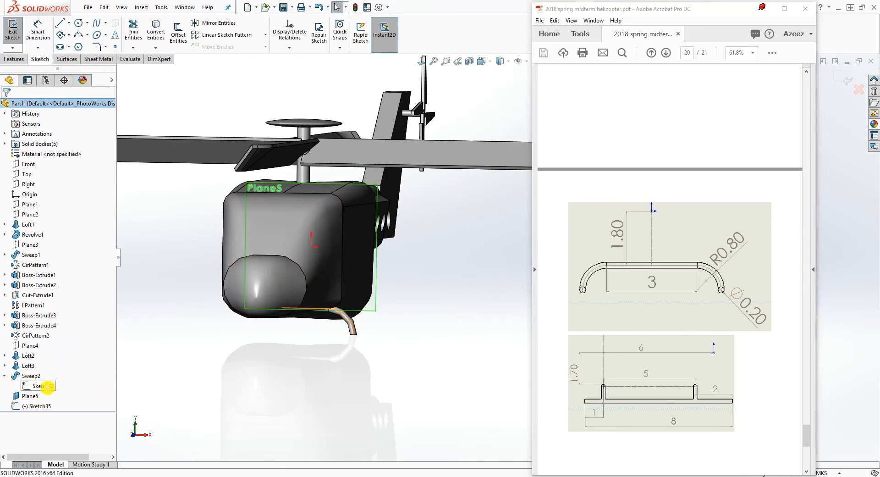
{"action": "right_click", "coordinate": [46, 388]}
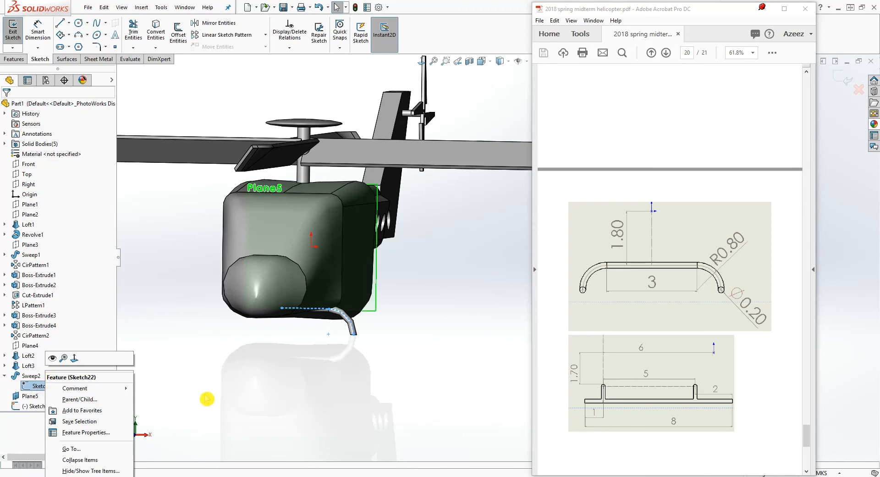
{"action": "left_click", "coordinate": [10, 380]}
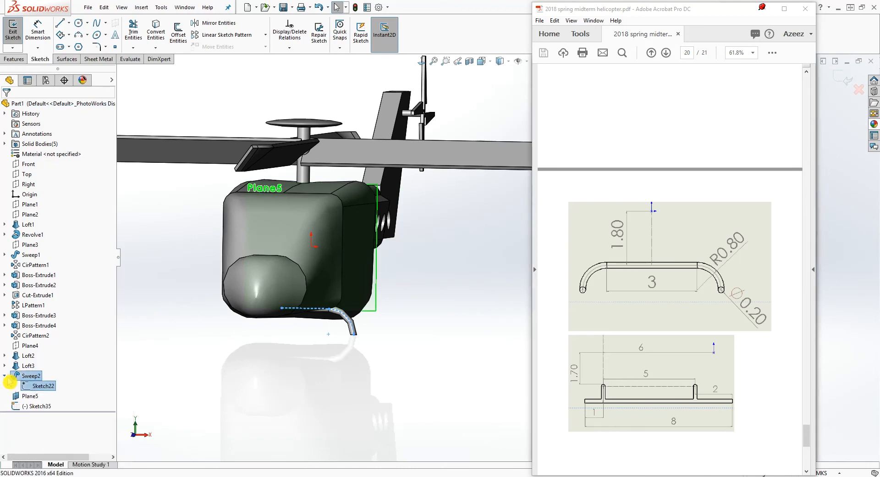
{"action": "left_click", "coordinate": [45, 388]}
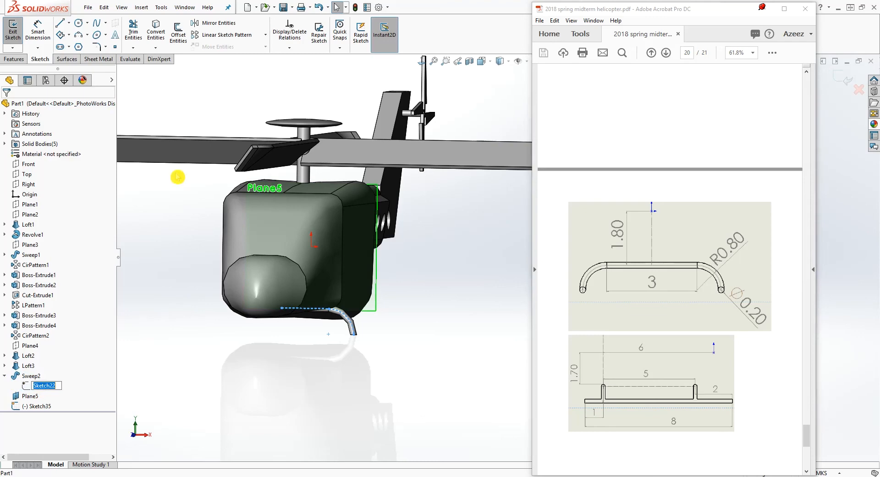
{"action": "left_click", "coordinate": [156, 31]}
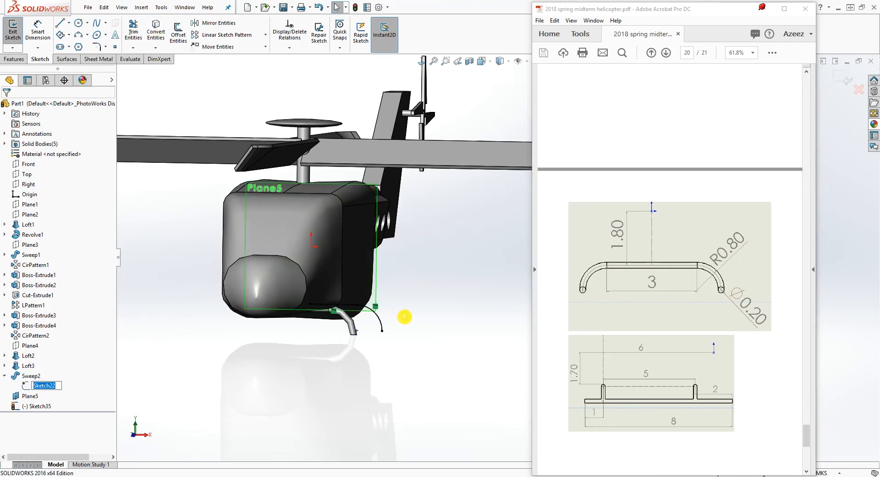
Hide Plane5 and finish the converted crossbar path sketch
{"action": "middle_click_drag", "start_coordinate": [404, 316], "coordinate": [368, 333]}
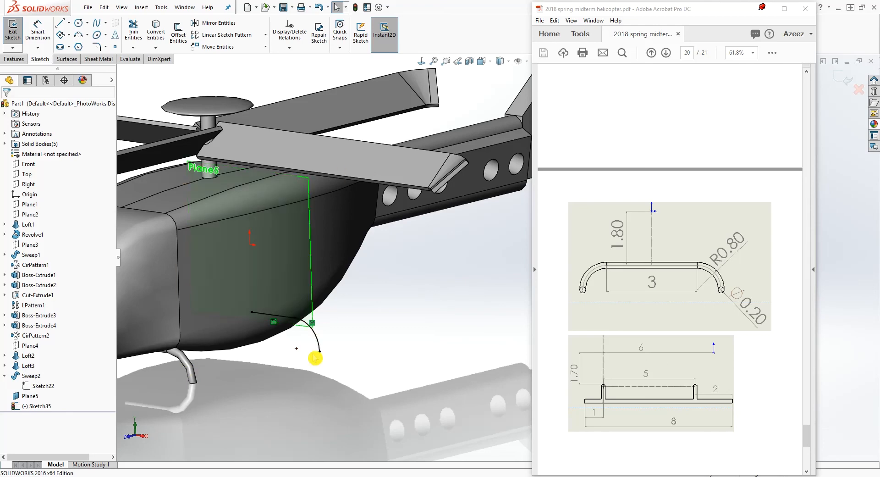
{"action": "middle_click_drag", "start_coordinate": [280, 338], "coordinate": [358, 336]}
{"action": "left_click", "coordinate": [17, 403]}
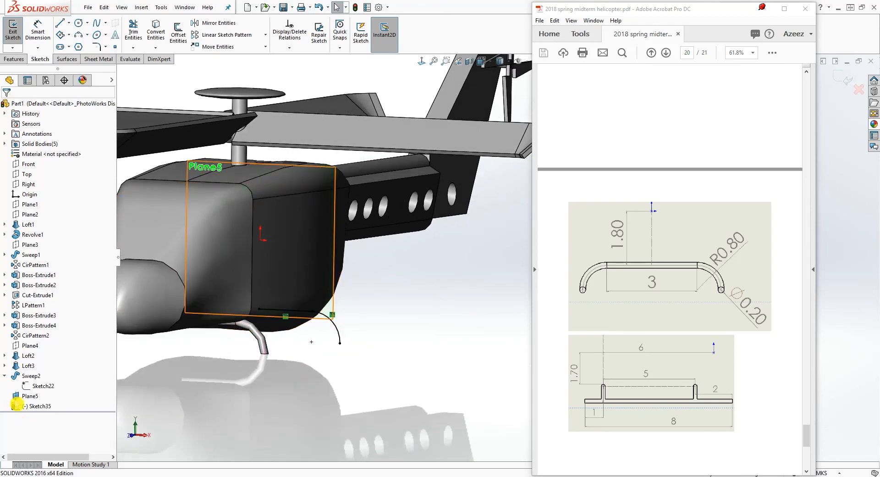
{"action": "right_click", "coordinate": [22, 397]}
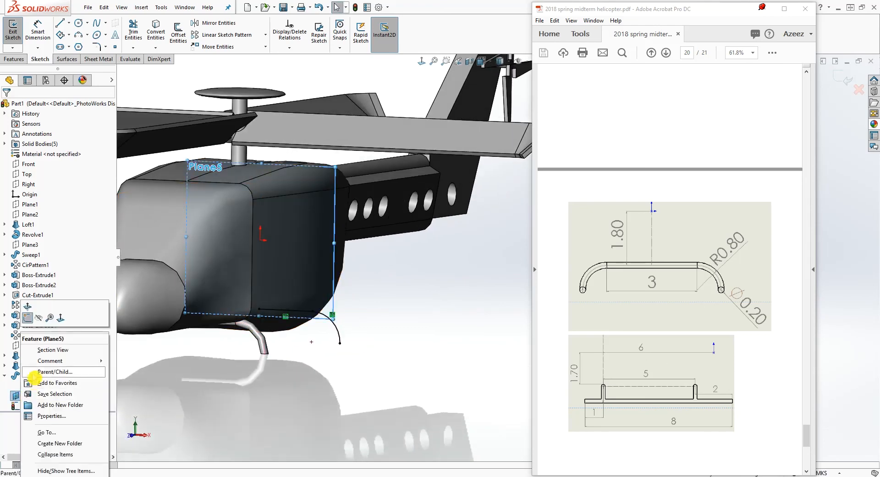
{"action": "left_click", "coordinate": [41, 322]}
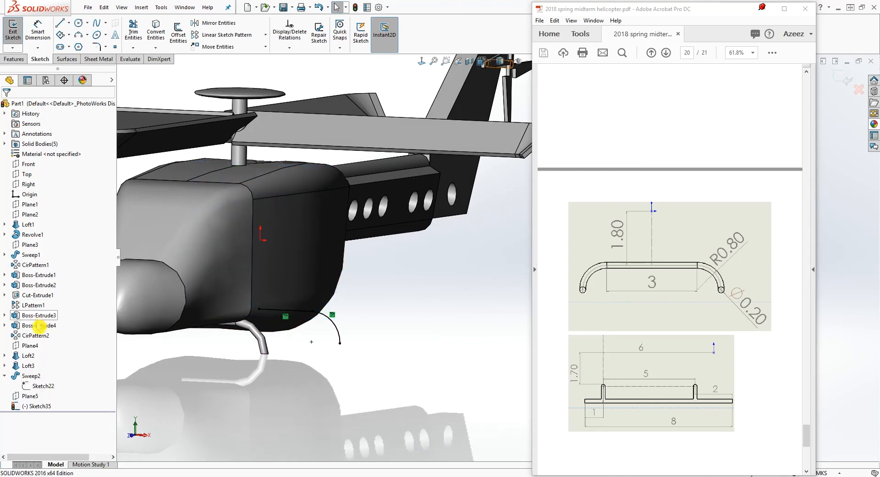
{"action": "left_click", "coordinate": [844, 79]}
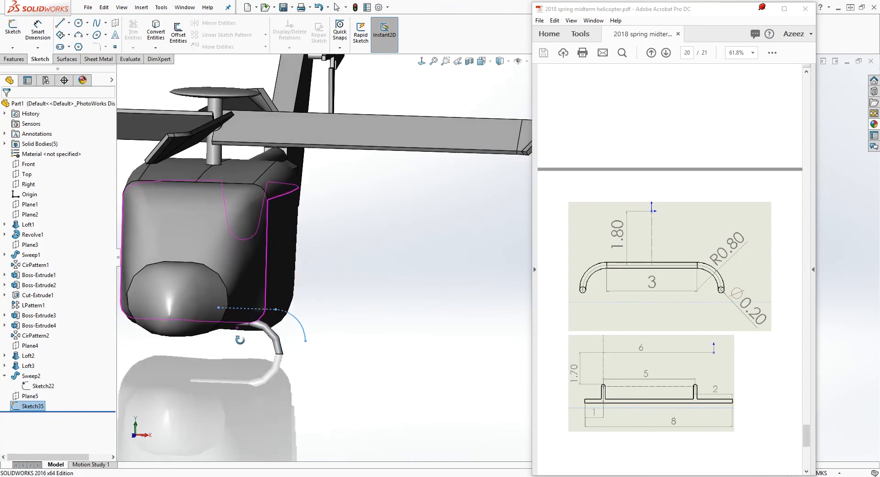
Sweep a circular profile of 0.2 m diameter along the converted path to form the rear crossbar
{"action": "left_click", "coordinate": [13, 59]}
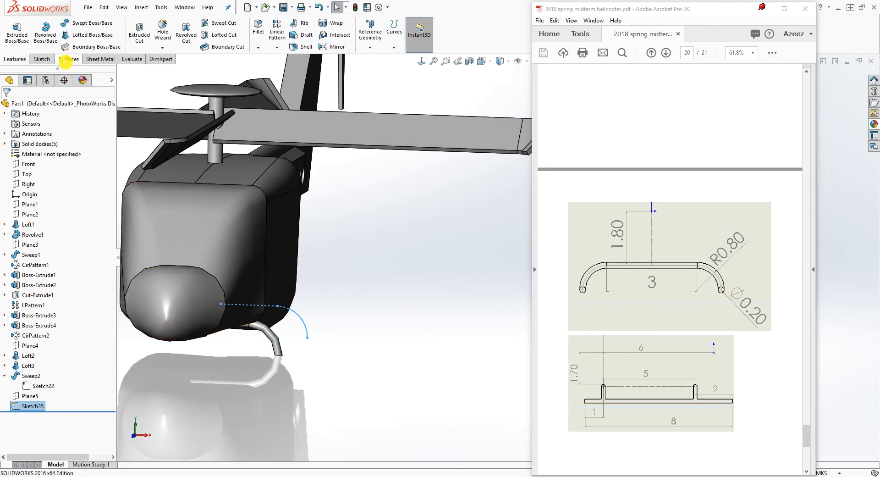
{"action": "left_click", "coordinate": [87, 22]}
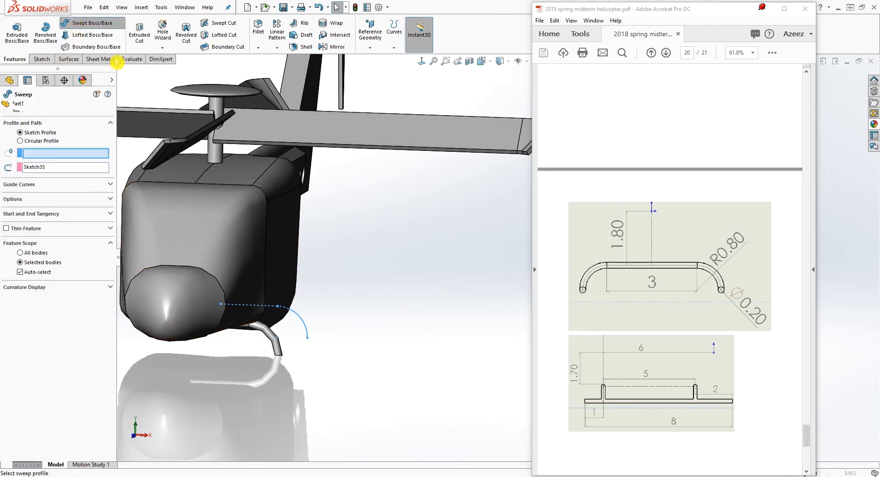
{"action": "left_click", "coordinate": [20, 141]}
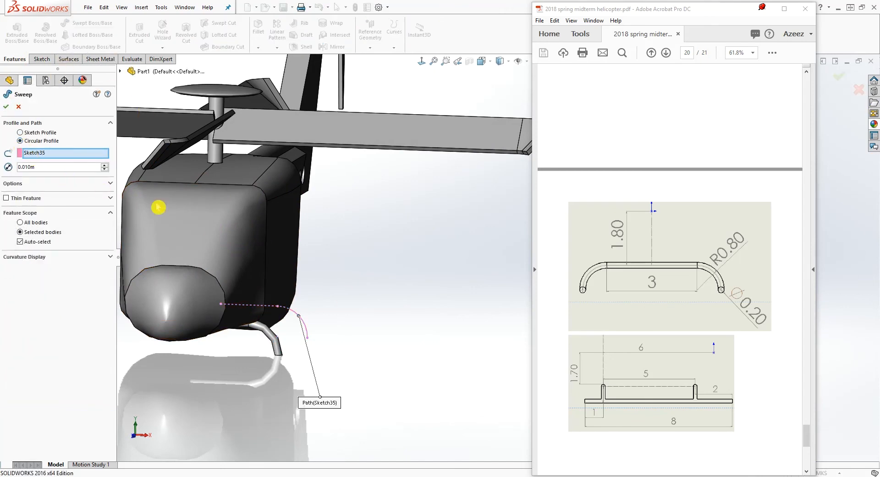
{"action": "double_click", "coordinate": [43, 167]}
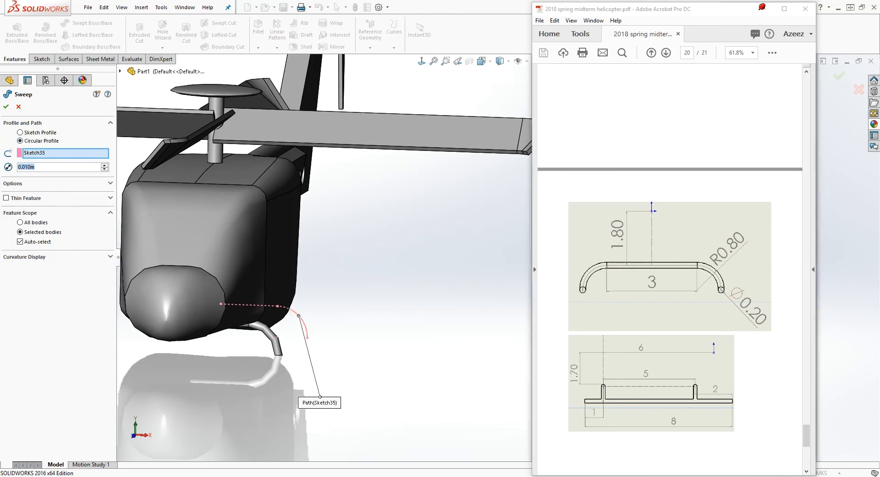
{"action": "type", "text": ".2"}
{"action": "key", "text": "Return"}
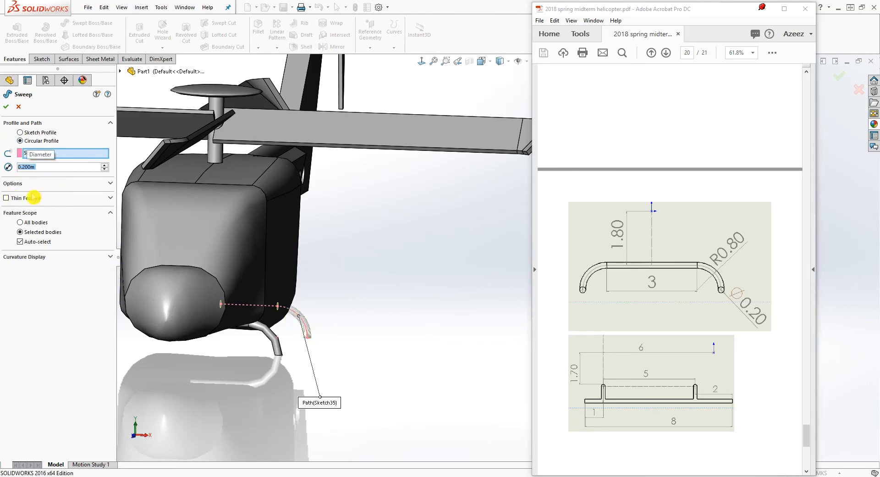
{"action": "middle_click_drag", "start_coordinate": [372, 333], "coordinate": [287, 317]}
{"action": "left_click", "coordinate": [9, 110]}
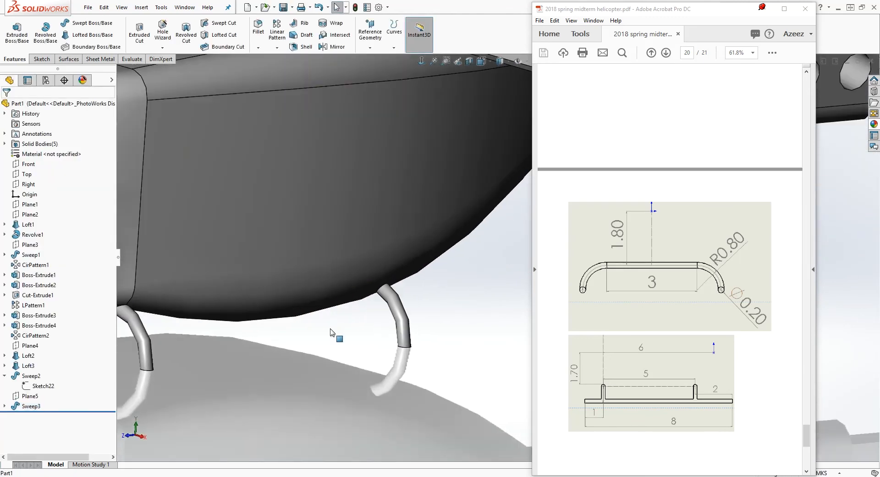
Start a new sketch on Plane1 and view it face-on around the front crossbar
{"action": "scroll", "coordinate": [396, 338], "scroll_direction": "up", "scroll_amount": 2}
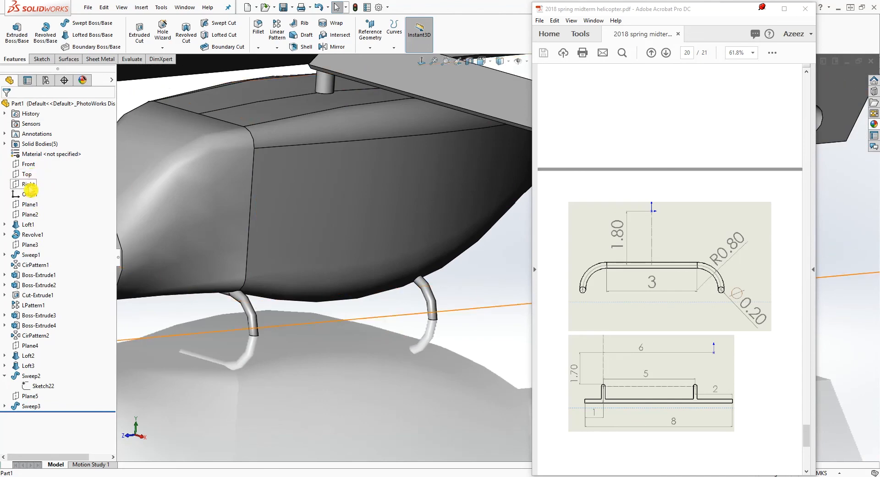
{"action": "left_click", "coordinate": [29, 204]}
{"action": "middle_click_drag", "start_coordinate": [259, 284], "coordinate": [304, 281]}
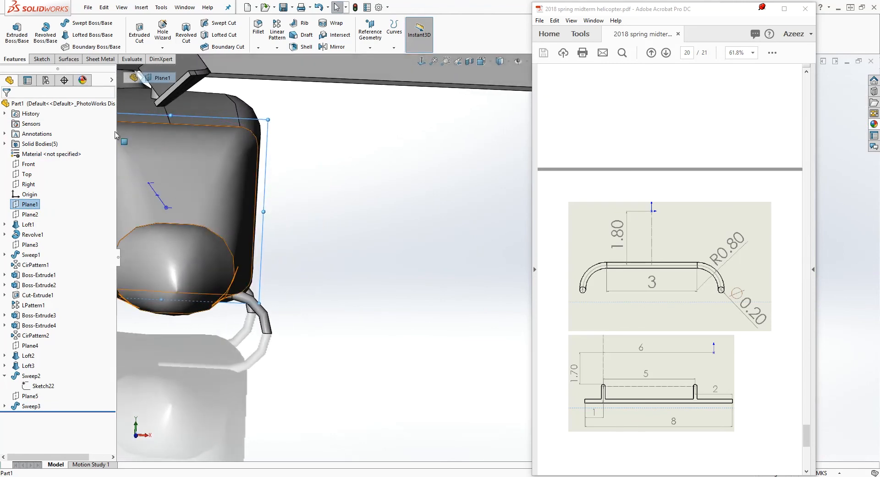
{"action": "left_click", "coordinate": [41, 58]}
{"action": "left_click", "coordinate": [13, 30]}
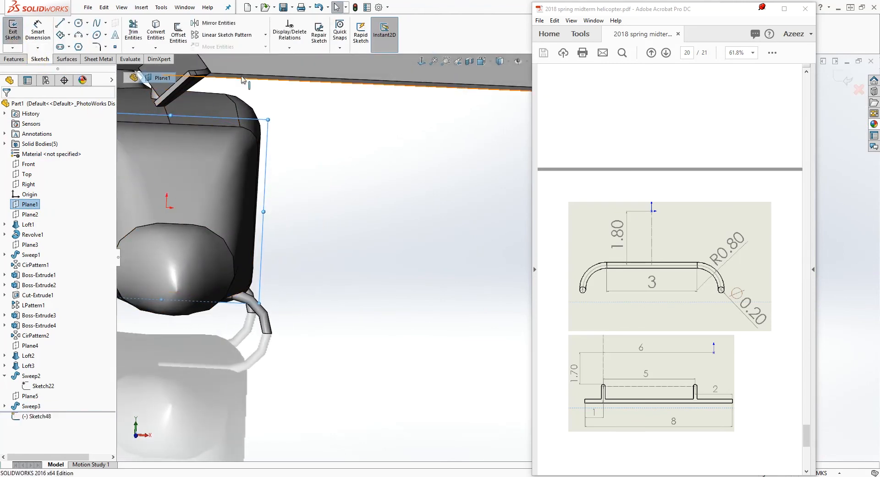
{"action": "left_click", "coordinate": [421, 63]}
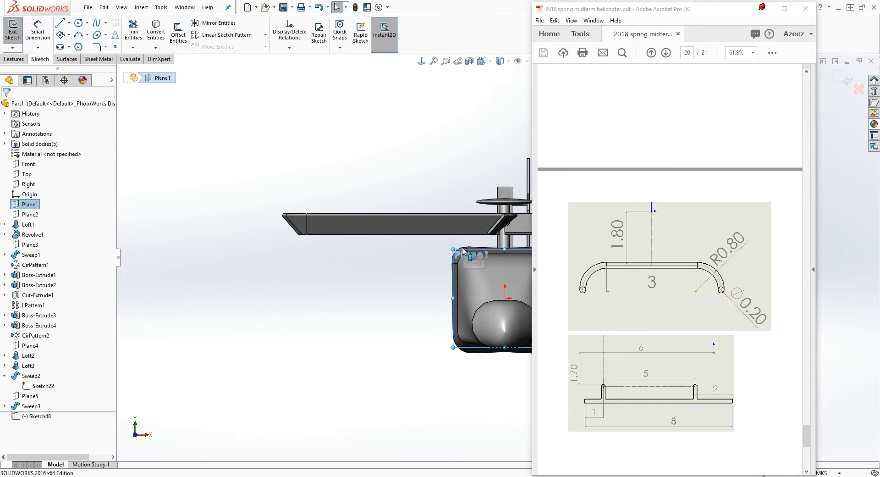
{"action": "middle_click_drag", "start_coordinate": [431, 359], "coordinate": [191, 333], "text": "ctrl"}
{"action": "scroll", "coordinate": [345, 323], "scroll_direction": "down", "scroll_amount": 2}
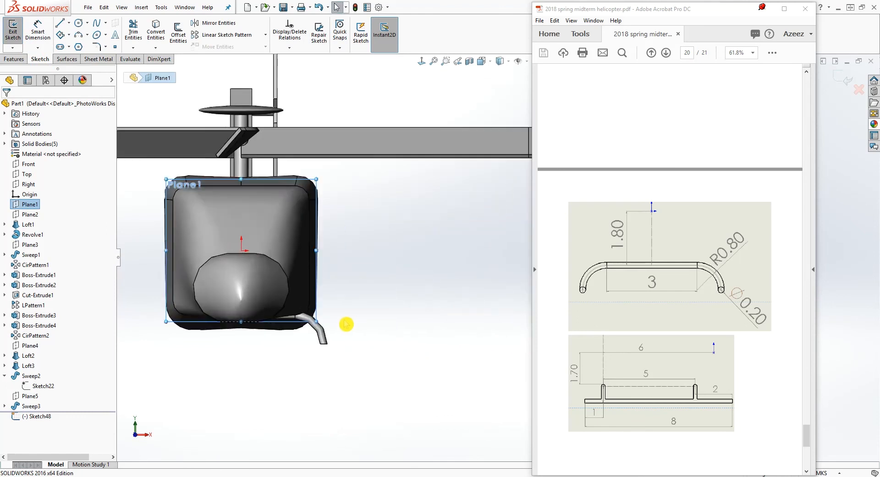
{"action": "scroll", "coordinate": [353, 325], "scroll_direction": "down", "scroll_amount": 3}
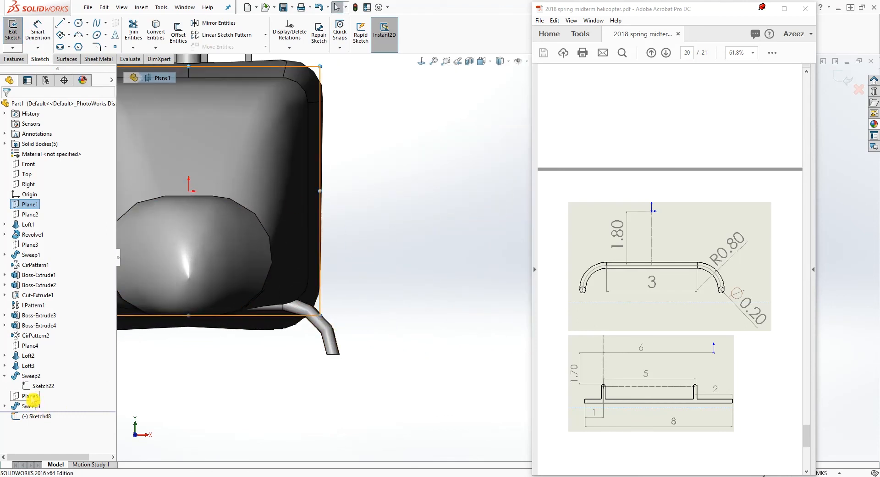
Show Sketch22, the path sketch of the front crossbar sweep
{"action": "left_click", "coordinate": [39, 388]}
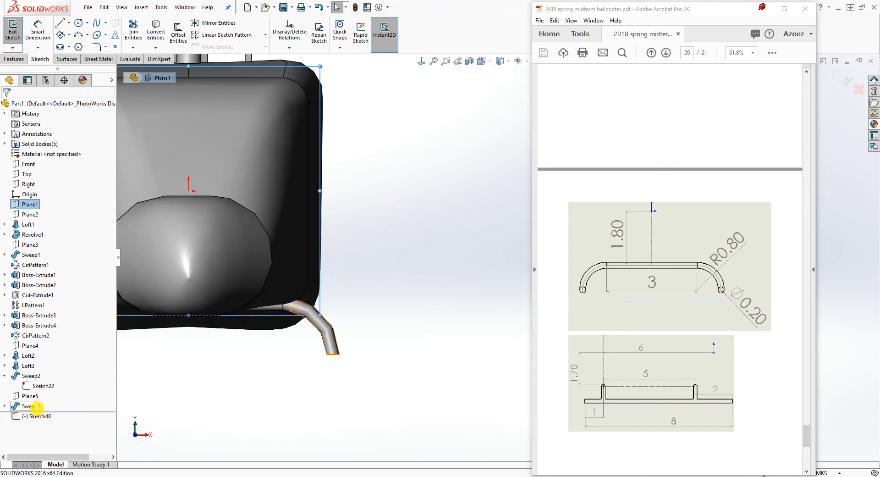
{"action": "right_click", "coordinate": [44, 390]}
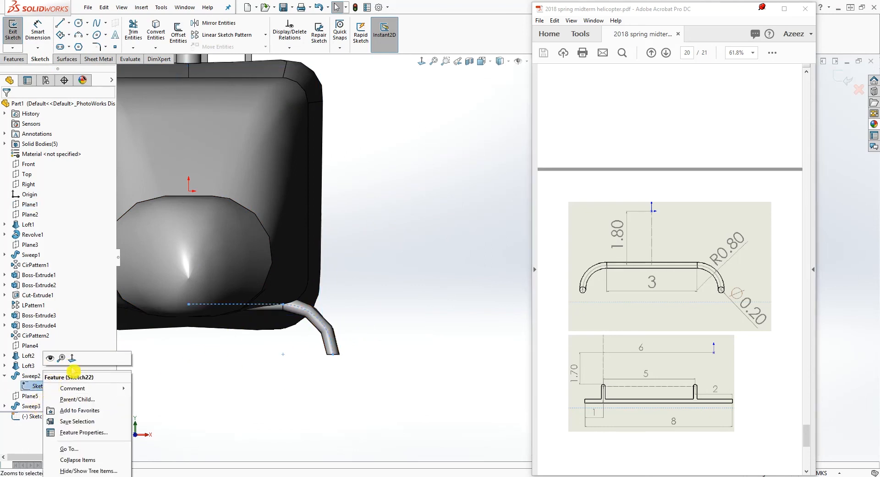
{"action": "left_click", "coordinate": [50, 359]}
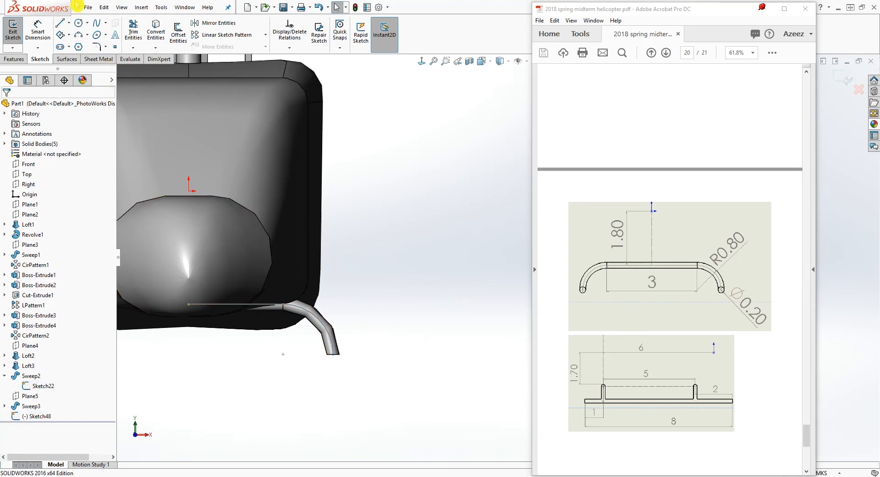
Sketch a circle of about 0.3 m radius centred on the lower end of the crossbar path
{"action": "left_click", "coordinate": [78, 23]}
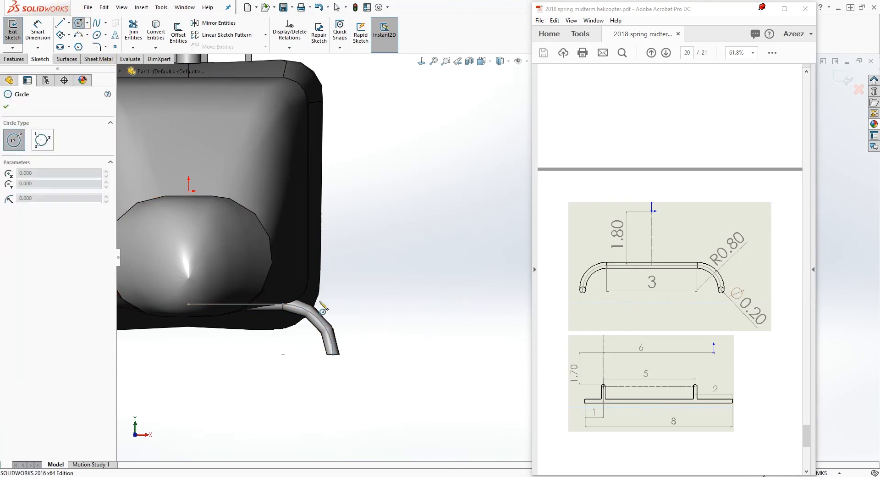
{"action": "left_click", "coordinate": [334, 354]}
{"action": "left_click", "coordinate": [351, 355]}
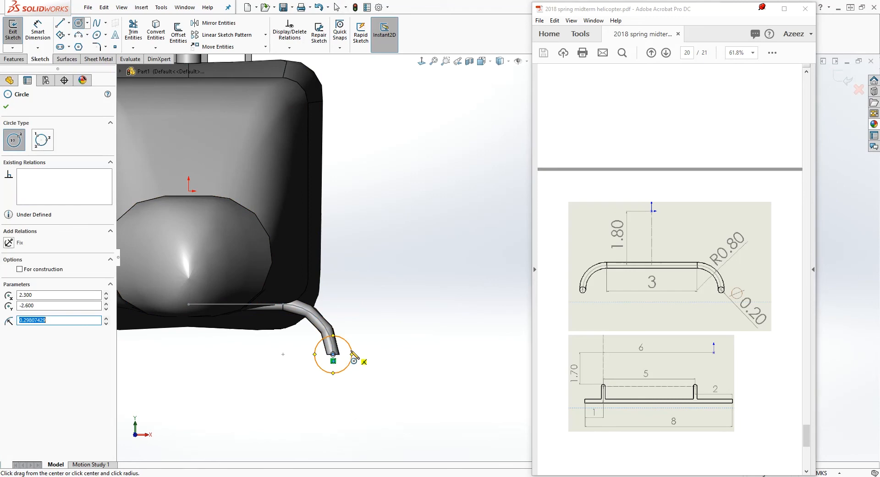
{"action": "key", "text": "Escape"}
Dimension the circle's diameter as 0.2 m
{"action": "right_click_drag", "start_coordinate": [403, 413], "coordinate": [390, 366]}
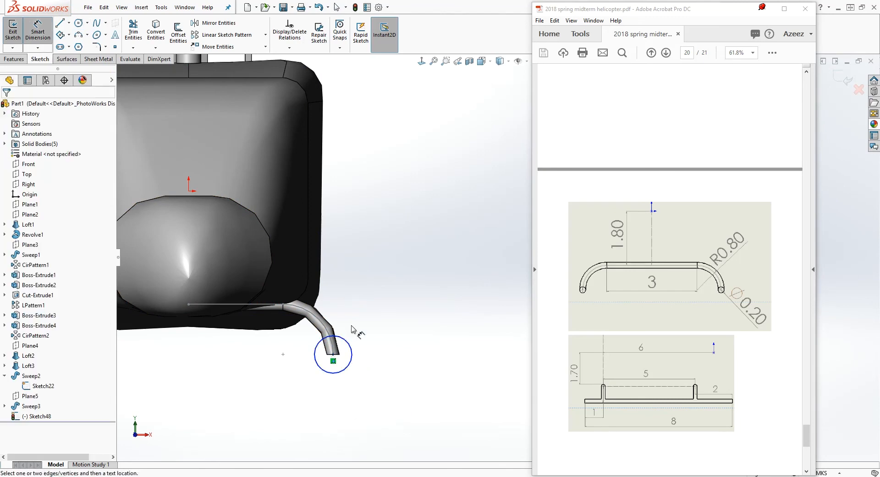
{"action": "left_click", "coordinate": [345, 371]}
{"action": "left_click", "coordinate": [401, 405]}
{"action": "type", "text": "0.2"}
{"action": "key", "text": "Return"}
{"action": "key", "text": "Escape"}
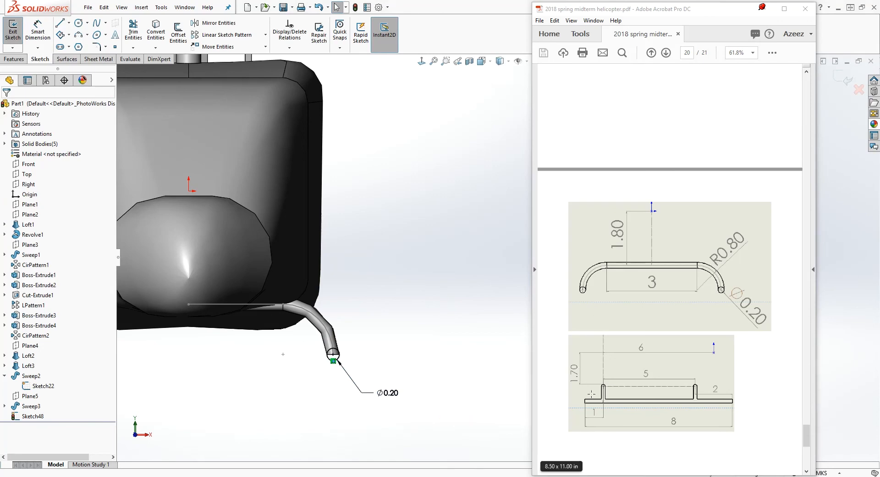
Extrude the 0.2 m circle into a skid, 1 m in one direction and 7 m in the opposite direction
{"action": "middle_click_drag", "start_coordinate": [369, 360], "coordinate": [307, 402]}
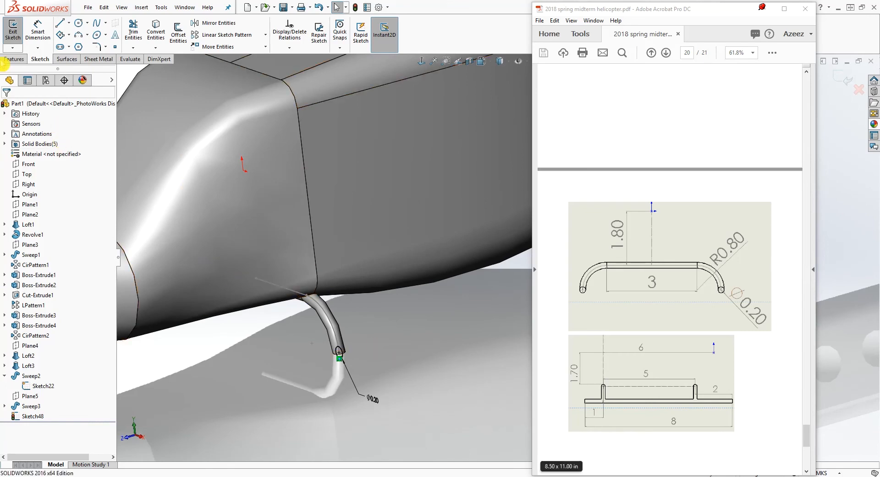
{"action": "left_click", "coordinate": [13, 59]}
{"action": "left_click", "coordinate": [17, 33]}
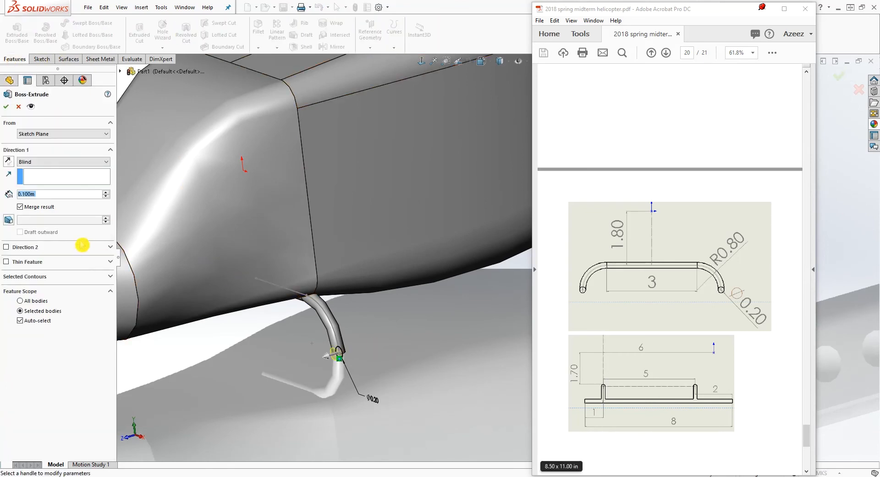
{"action": "type", "text": "1"}
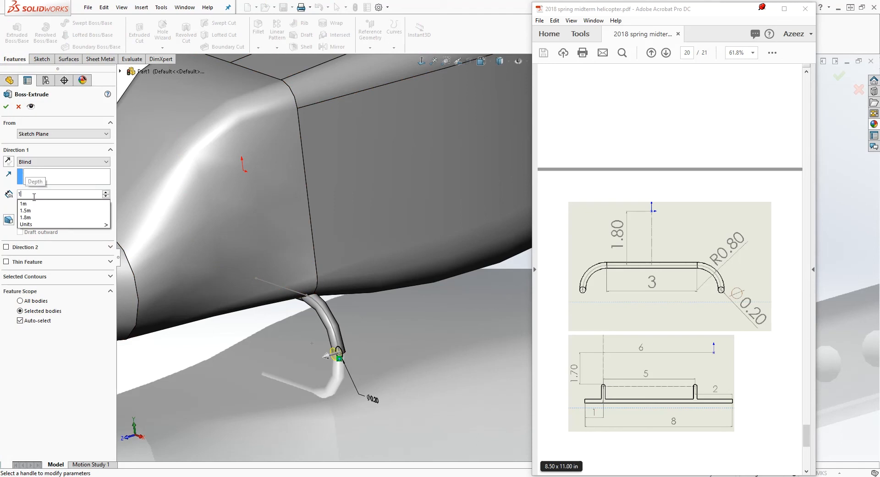
{"action": "key", "text": "Return"}
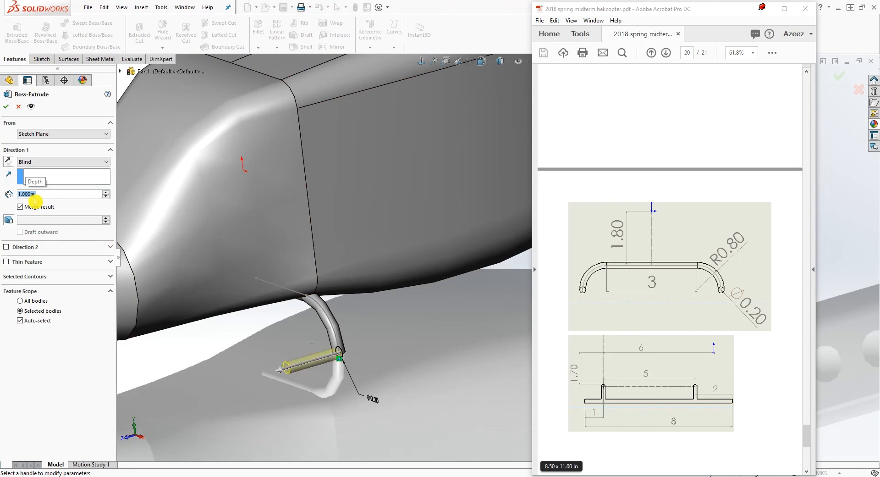
{"action": "left_click", "coordinate": [7, 248]}
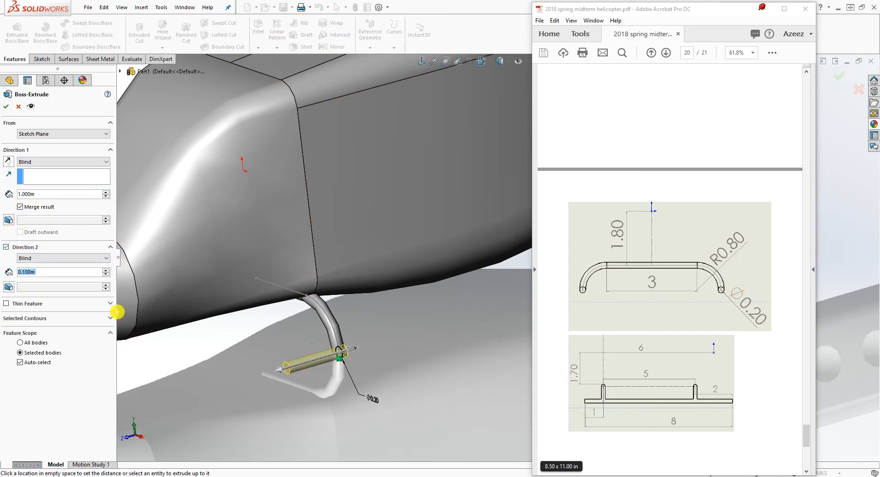
{"action": "type", "text": "7"}
{"action": "key", "text": "Return"}
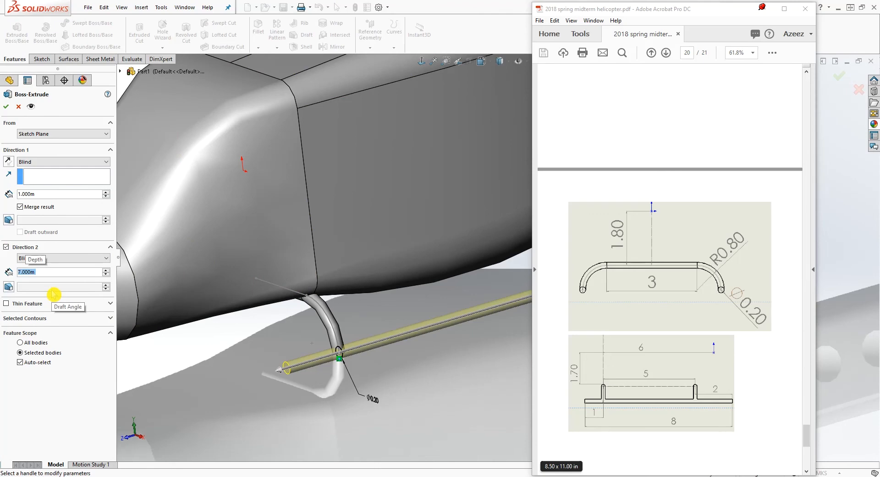
{"action": "middle_click_drag", "start_coordinate": [346, 399], "coordinate": [150, 383], "text": "ctrl"}
{"action": "scroll", "coordinate": [369, 403], "scroll_direction": "up", "scroll_amount": 1}
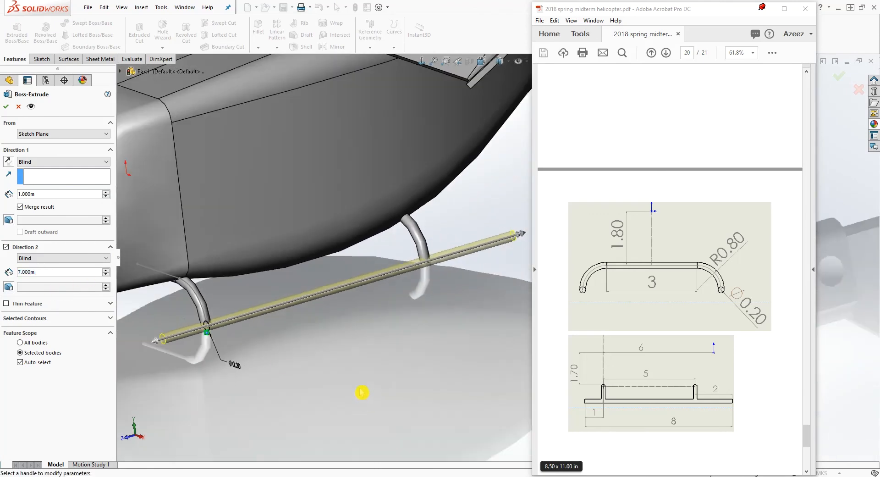
{"action": "left_click", "coordinate": [6, 106]}
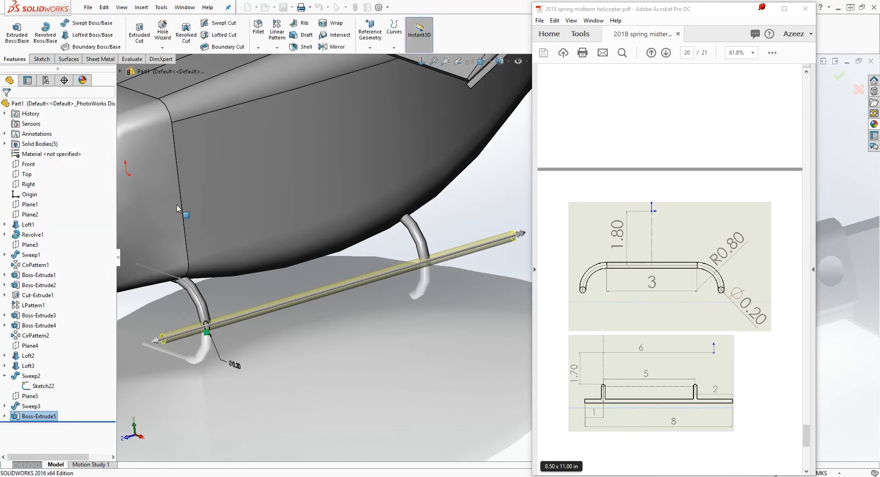
Hide Sketch22, the path sketch of the front crossbar sweep
{"action": "middle_click_drag", "start_coordinate": [289, 347], "coordinate": [326, 294]}
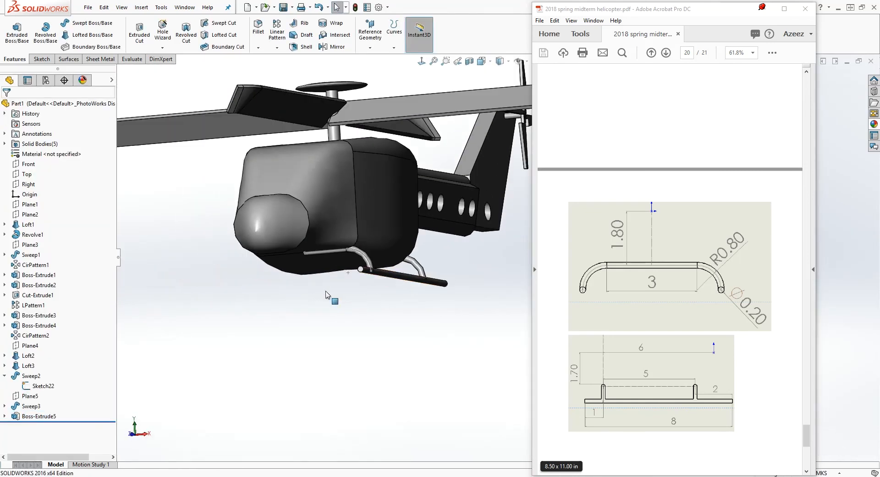
{"action": "right_click", "coordinate": [51, 387]}
{"action": "left_click", "coordinate": [6, 376]}
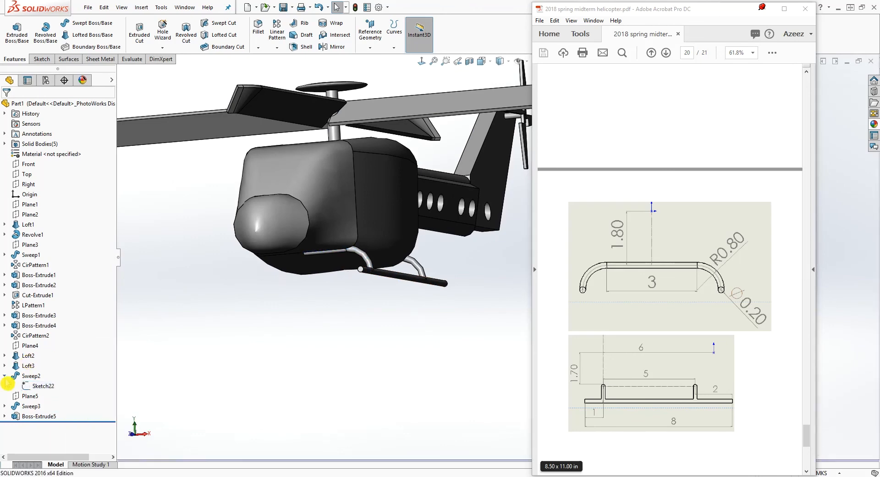
{"action": "mouse_move", "coordinate": [385, 310]}
{"action": "middle_mouse_down"}
{"action": "mouse_move", "coordinate": [391, 343]}
{"action": "mouse_move", "coordinate": [493, 228]}
{"action": "mouse_move", "coordinate": [501, 197]}
{"action": "mouse_move", "coordinate": [495, 205]}
{"action": "middle_mouse_up"}
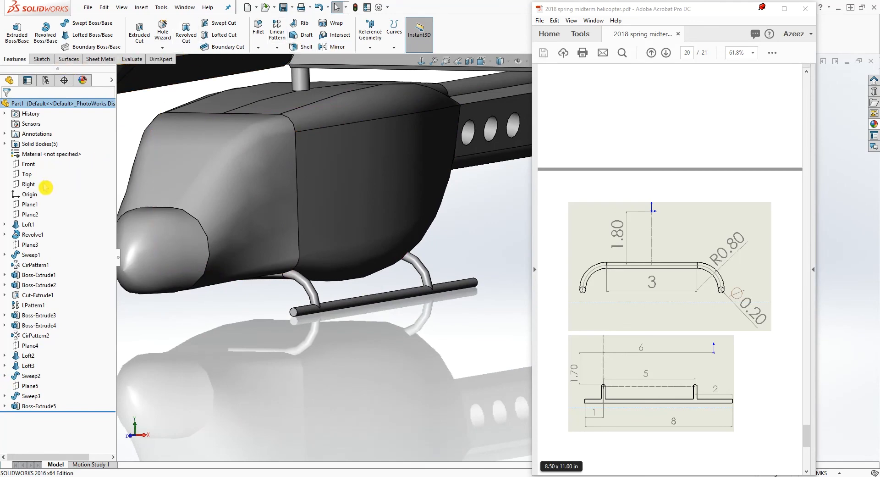
Mirror both crossbar sweeps, Sweep2 and Sweep3, and the skid Boss-Extrude5 about the Right plane
{"action": "left_click", "coordinate": [338, 47]}
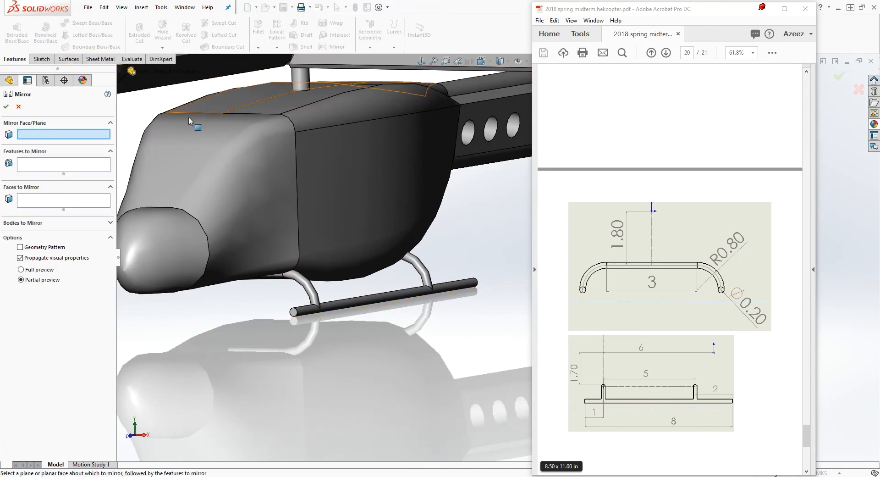
{"action": "scroll", "coordinate": [193, 109], "scroll_direction": "up", "scroll_amount": 2}
{"action": "left_click", "coordinate": [120, 71]}
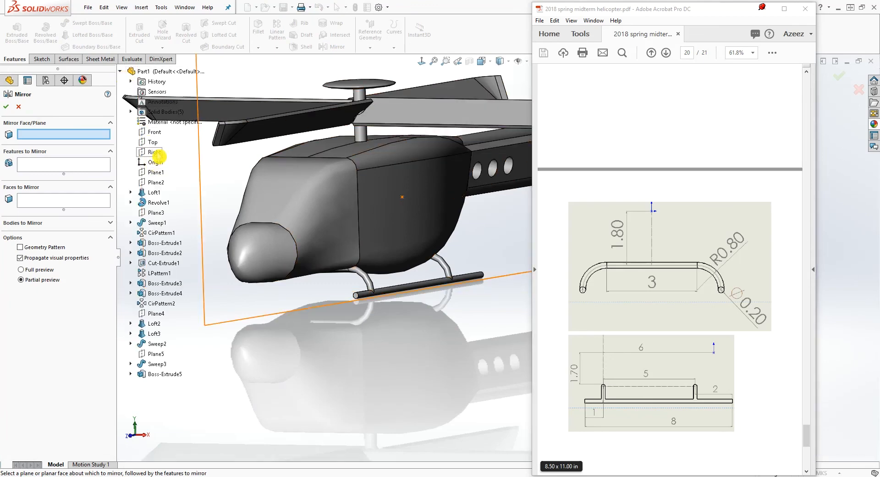
{"action": "left_click", "coordinate": [154, 152]}
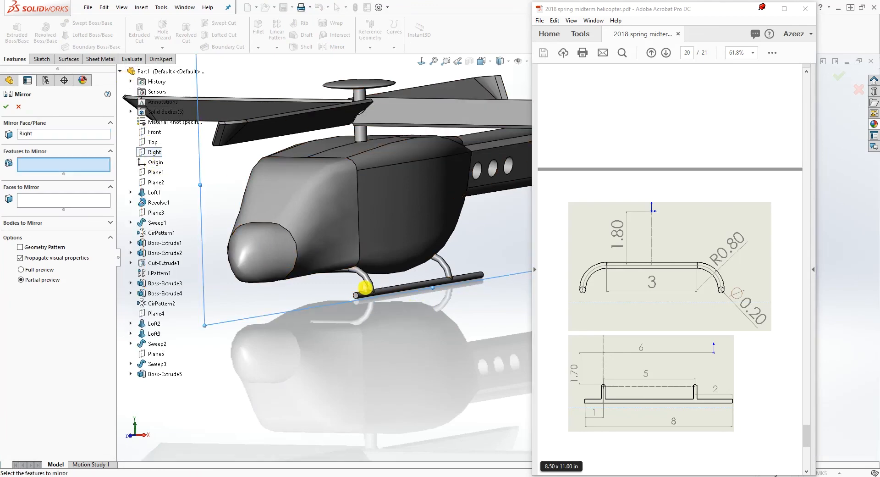
{"action": "left_click", "coordinate": [367, 284]}
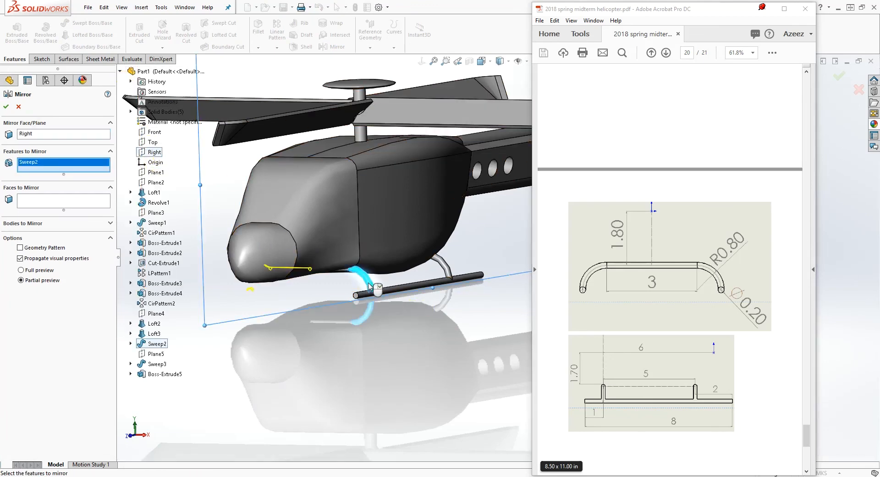
{"action": "left_click", "coordinate": [400, 290]}
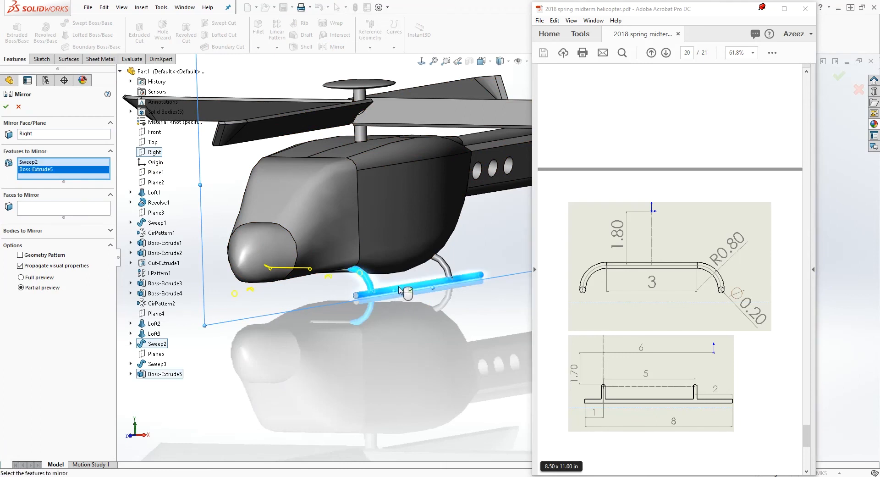
{"action": "left_click", "coordinate": [431, 274]}
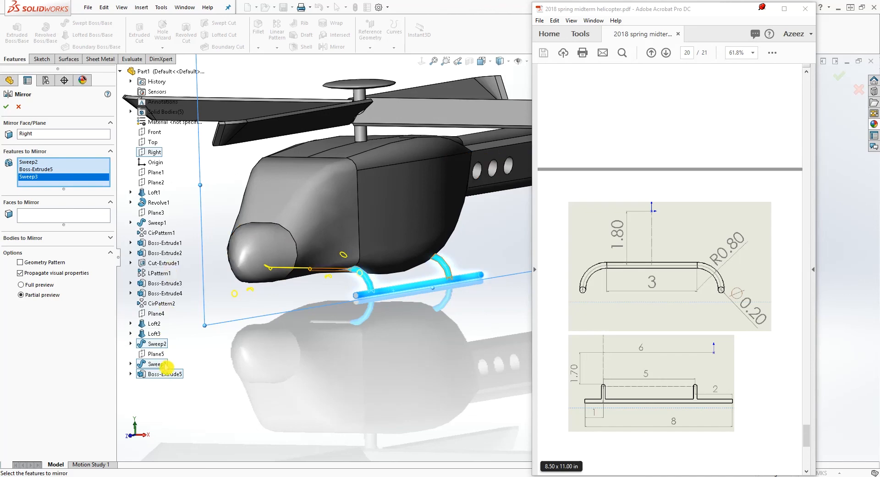
{"action": "left_click", "coordinate": [7, 106]}
{"action": "middle_click_drag", "start_coordinate": [412, 275], "coordinate": [418, 251]}
{"action": "middle_click_drag", "start_coordinate": [448, 312], "coordinate": [252, 335]}
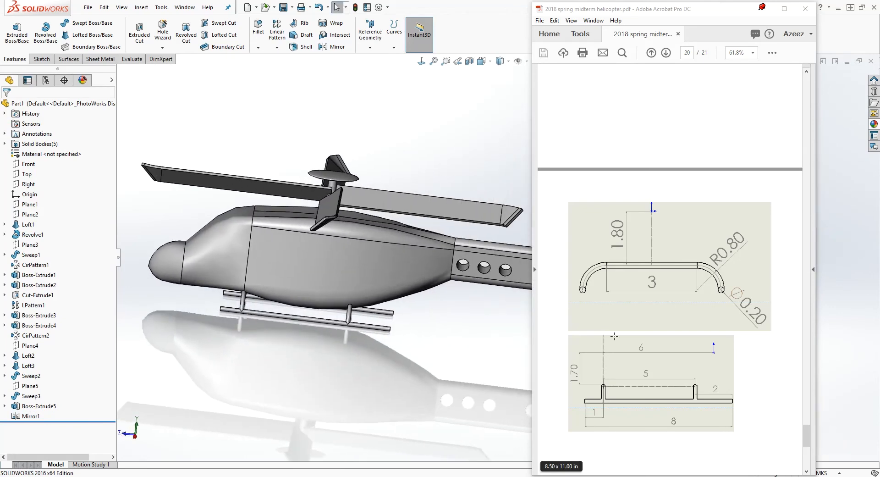
Following the PDF's step 10, fillet the two long sloped edges of the rear vertical fin with a 0.2 m radius
{"action": "scroll", "coordinate": [669, 298], "scroll_direction": "down", "scroll_amount": 13}
{"action": "scroll", "coordinate": [672, 296], "scroll_direction": "down", "scroll_amount": 2}
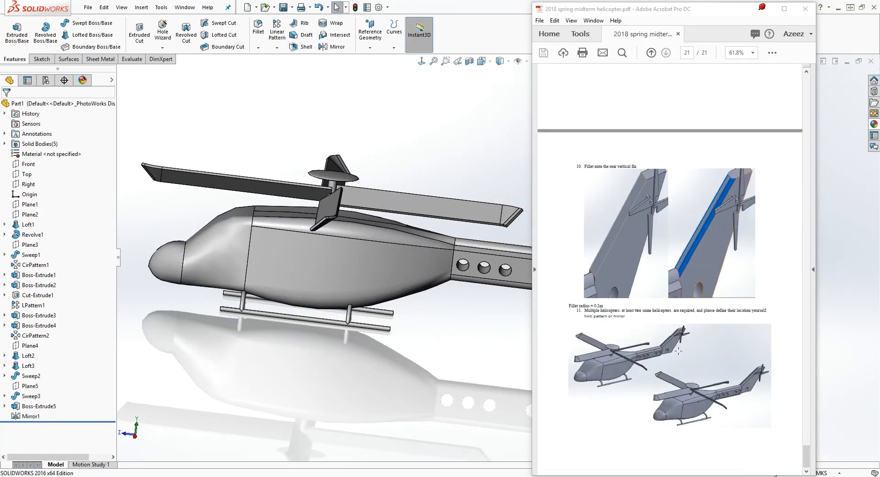
{"action": "scroll", "coordinate": [691, 287], "scroll_direction": "up", "scroll_amount": 1}
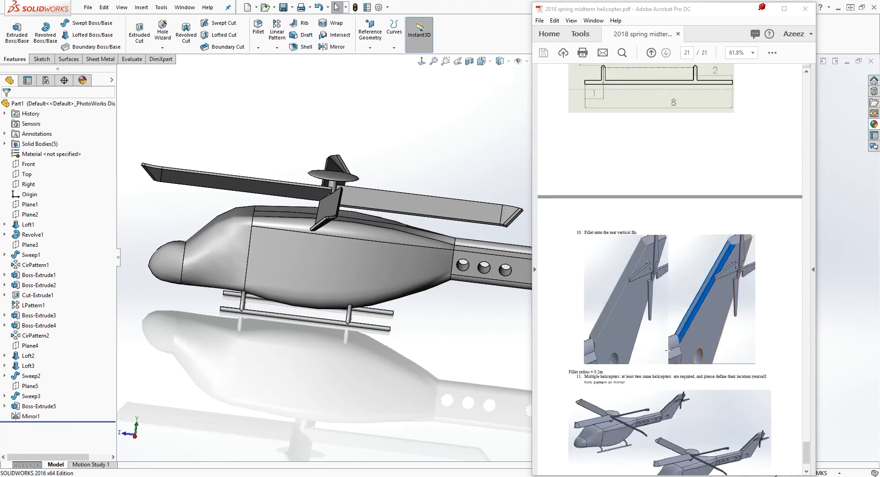
{"action": "scroll", "coordinate": [481, 269], "scroll_direction": "up", "scroll_amount": 3}
{"action": "middle_click_drag", "start_coordinate": [490, 274], "coordinate": [503, 285]}
{"action": "middle_click_drag", "start_coordinate": [502, 285], "coordinate": [324, 292], "text": "ctrl"}
{"action": "scroll", "coordinate": [383, 236], "scroll_direction": "down", "scroll_amount": 5}
{"action": "middle_click_drag", "start_coordinate": [419, 246], "coordinate": [415, 291]}
{"action": "left_click", "coordinate": [260, 31]}
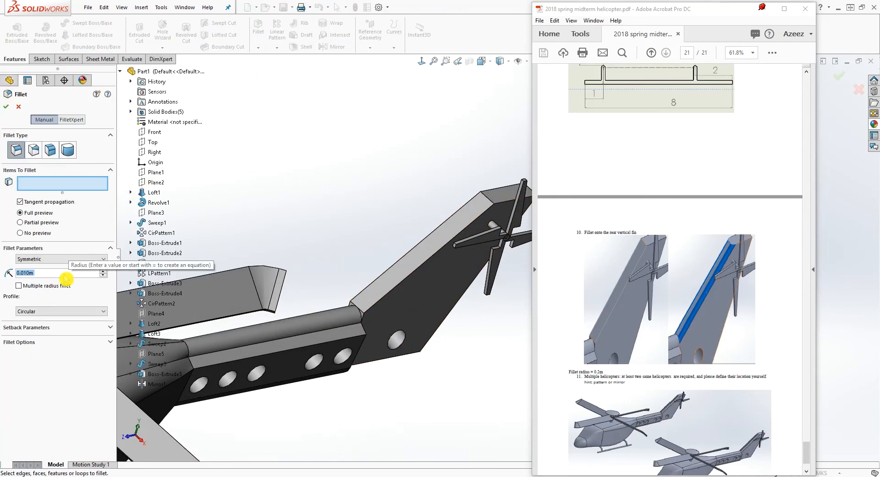
{"action": "type", "text": "2"}
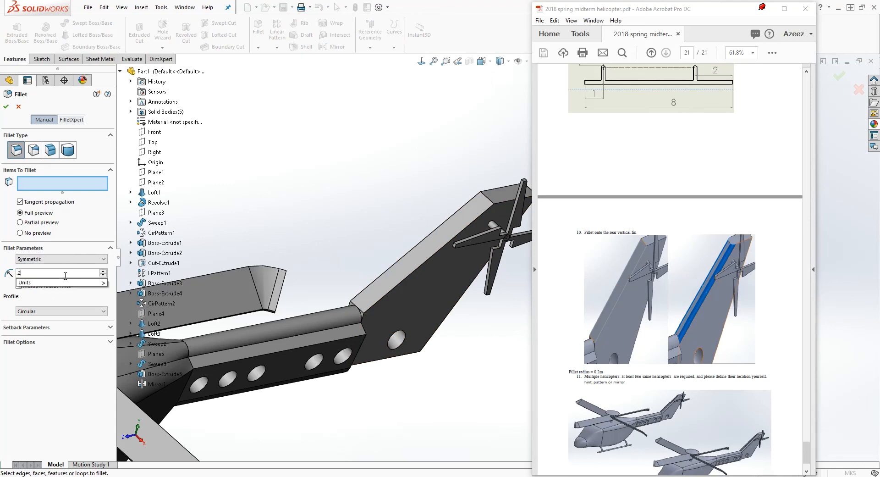
{"action": "left_click", "coordinate": [407, 266]}
{"action": "left_click", "coordinate": [404, 264]}
{"action": "left_click", "coordinate": [7, 112]}
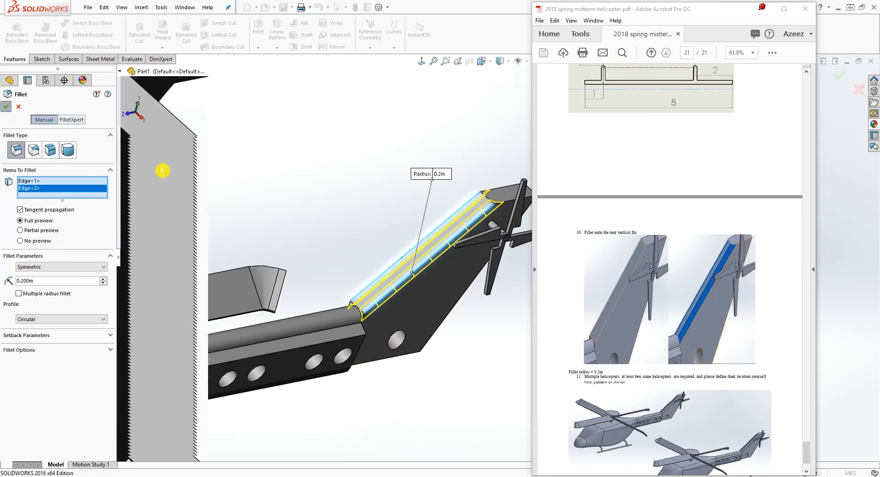
Start a linear pattern for the second helicopter, with the transverse front edge of the roof loft as Direction 1
{"action": "scroll", "coordinate": [477, 282], "scroll_direction": "up", "scroll_amount": 6}
{"action": "middle_click_drag", "start_coordinate": [477, 282], "coordinate": [513, 307]}
{"action": "scroll", "coordinate": [507, 263], "scroll_direction": "down", "scroll_amount": 5}
{"action": "scroll", "coordinate": [718, 400], "scroll_direction": "down", "scroll_amount": 3}
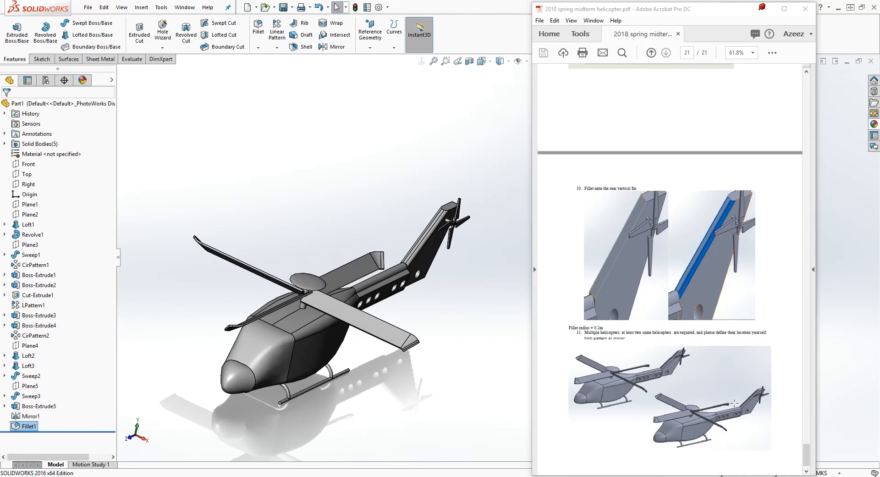
{"action": "middle_click_drag", "start_coordinate": [514, 318], "coordinate": [372, 190]}
{"action": "left_click", "coordinate": [331, 115]}
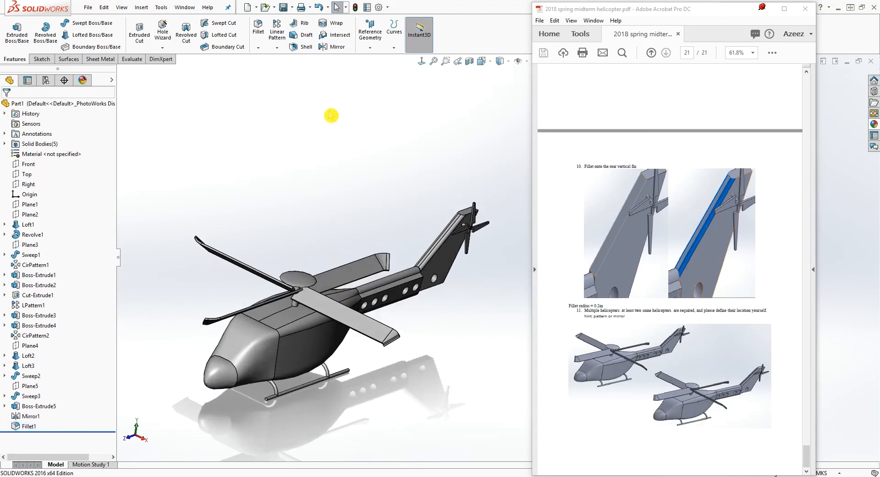
{"action": "left_click", "coordinate": [277, 47]}
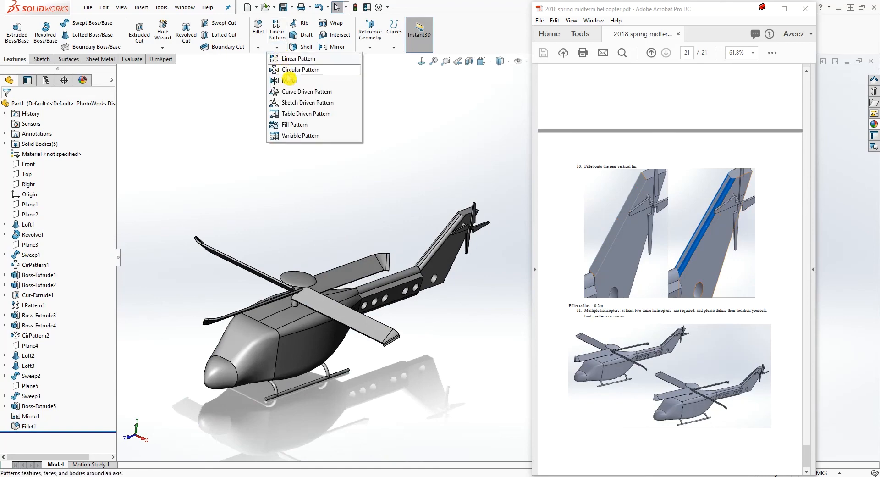
{"action": "left_click", "coordinate": [290, 59]}
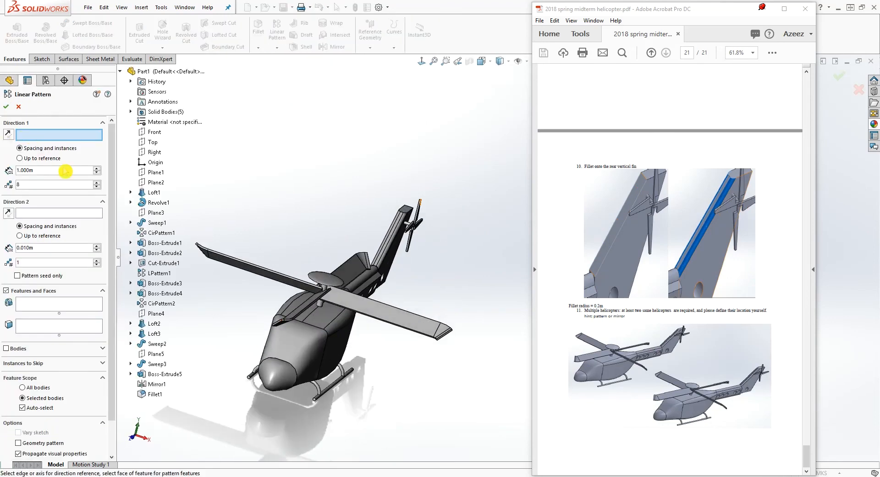
{"action": "scroll", "coordinate": [362, 326], "scroll_direction": "down", "scroll_amount": 4}
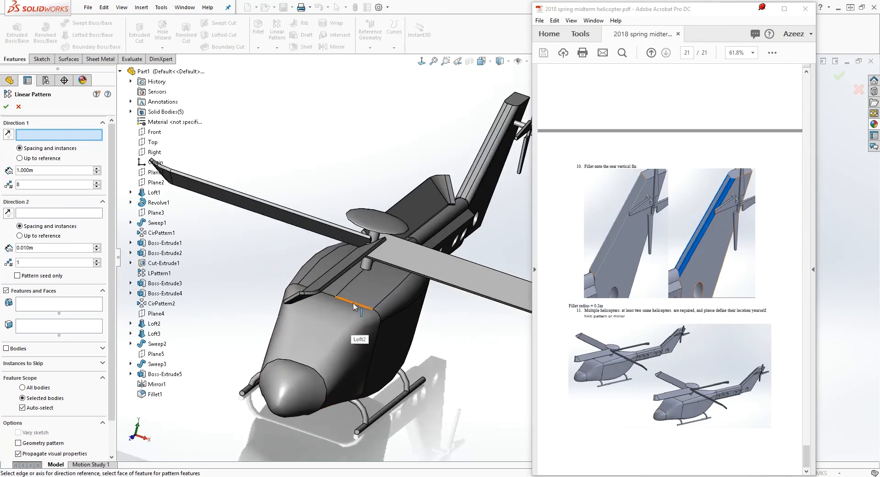
{"action": "left_click", "coordinate": [353, 306]}
{"action": "scroll", "coordinate": [441, 386], "scroll_direction": "up", "scroll_amount": 3}
{"action": "scroll", "coordinate": [443, 390], "scroll_direction": "up", "scroll_amount": 3}
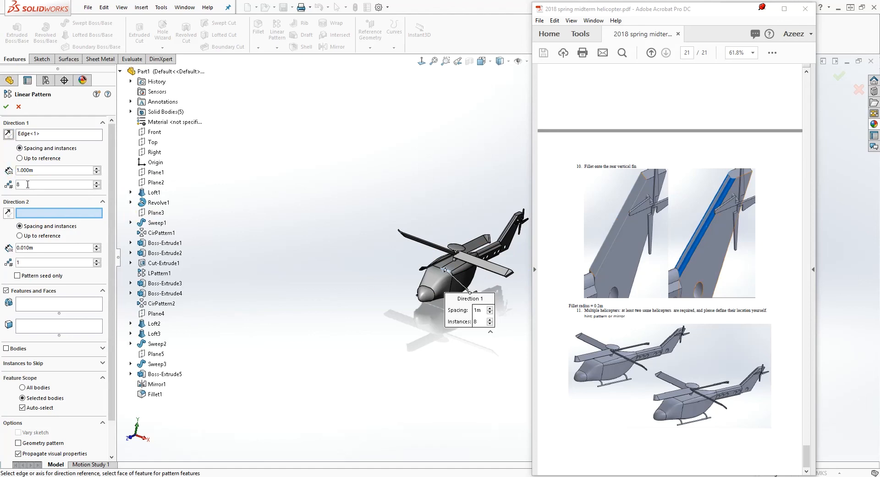
Set the pattern's Direction 1 to 2 instances spaced 20 m apart
{"action": "type", "text": "2"}
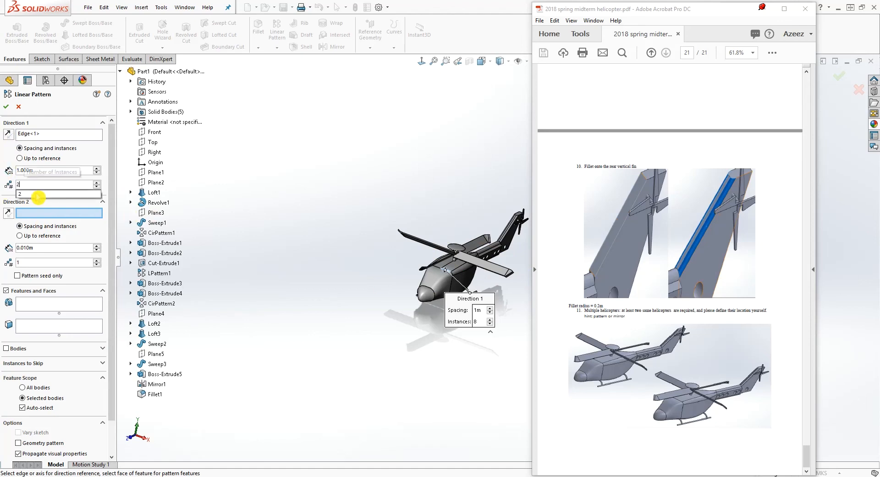
{"action": "left_click", "coordinate": [262, 164]}
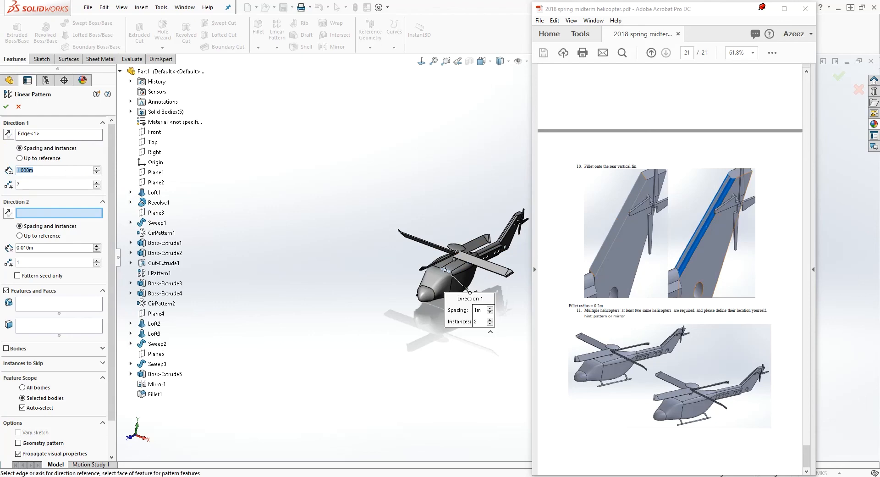
{"action": "type", "text": "2"}
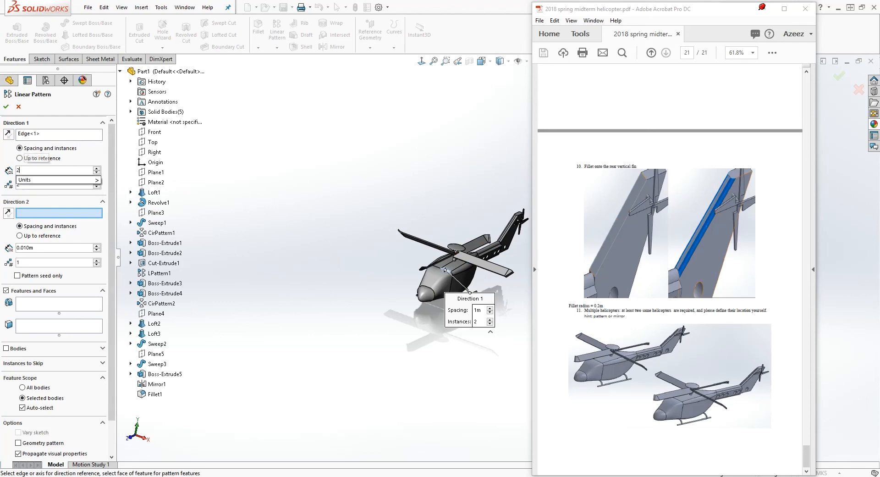
{"action": "type", "text": "0"}
{"action": "left_click", "coordinate": [345, 210]}
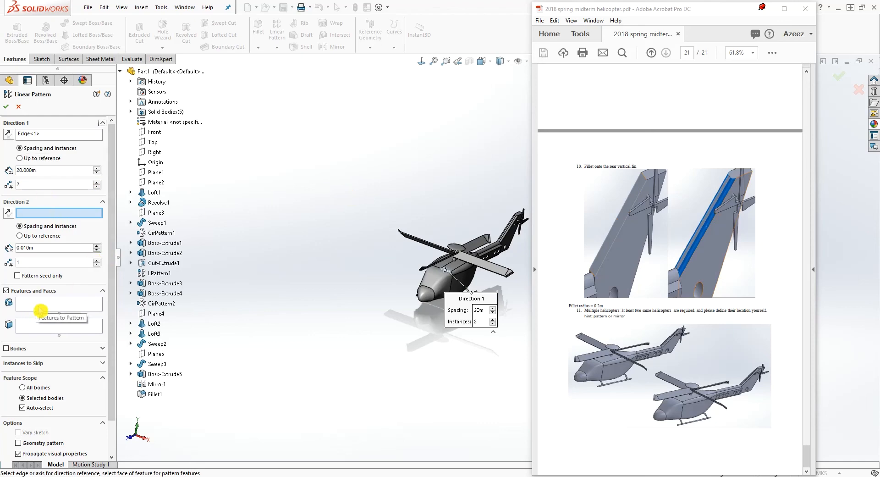
Set the linear pattern to copy bodies instead of features, and select the main helicopter body Fillet1
{"action": "left_click", "coordinate": [6, 349]}
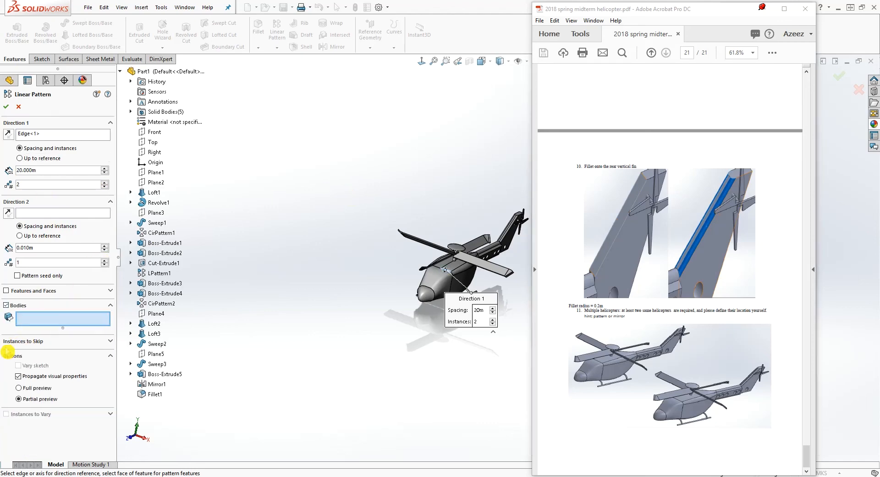
{"action": "scroll", "coordinate": [527, 278], "scroll_direction": "up", "scroll_amount": 3}
{"action": "left_click", "coordinate": [389, 251]}
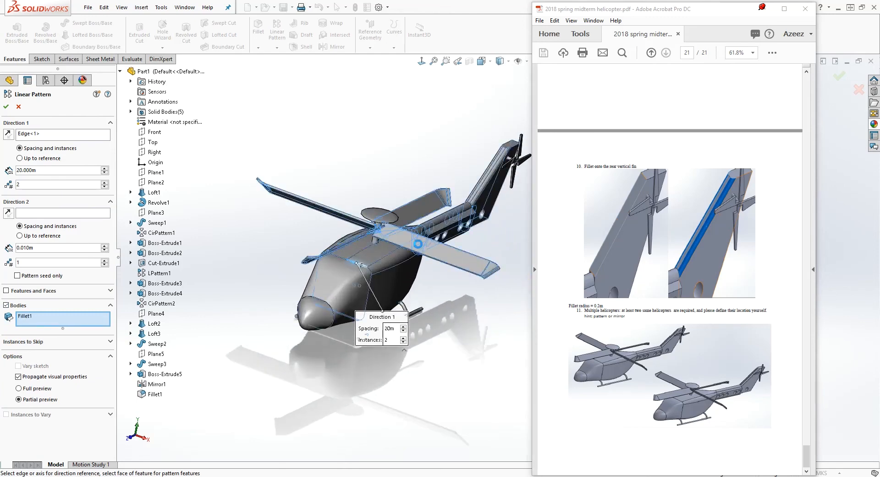
Add the four tail rotor blade bodies, Boss-Extrude4 and its three CirPattern2 copies, to the pattern and create the second helicopter
{"action": "scroll", "coordinate": [522, 203], "scroll_direction": "up", "scroll_amount": 6}
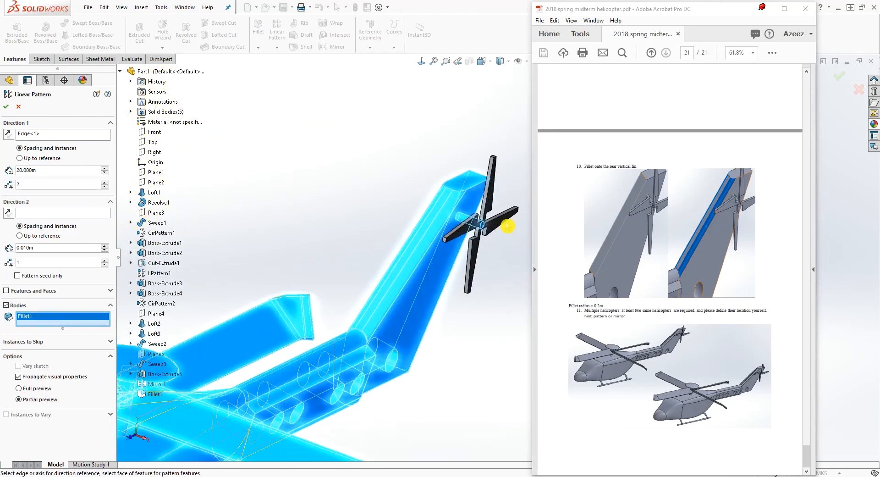
{"action": "left_click", "coordinate": [500, 217]}
{"action": "scroll", "coordinate": [501, 217], "scroll_direction": "up", "scroll_amount": 3}
{"action": "left_click", "coordinate": [477, 239]}
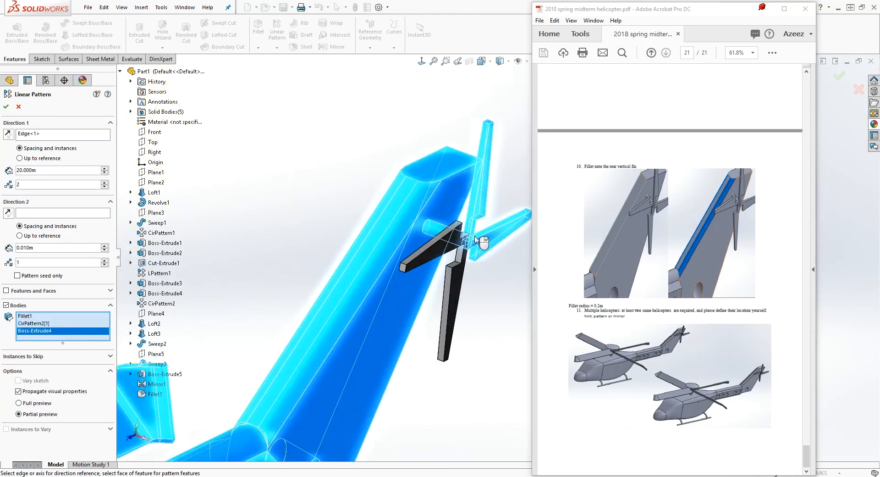
{"action": "left_click", "coordinate": [453, 293]}
{"action": "left_click", "coordinate": [440, 261]}
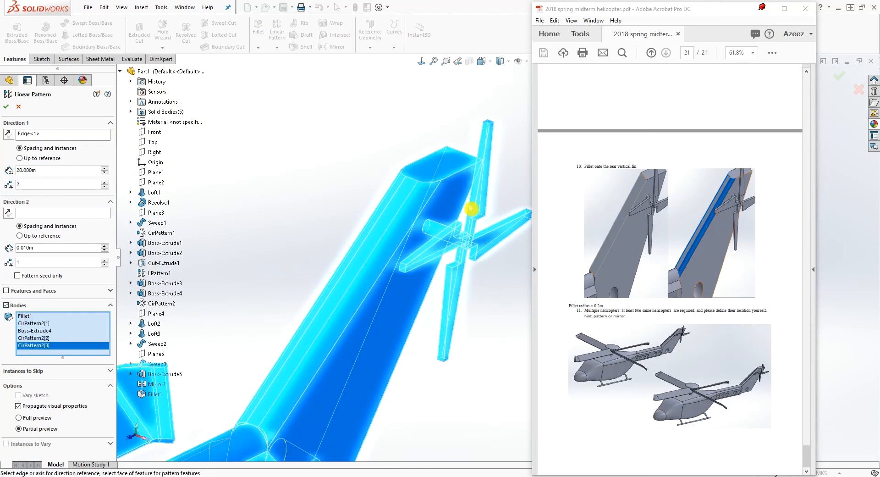
{"action": "scroll", "coordinate": [408, 348], "scroll_direction": "down", "scroll_amount": 8}
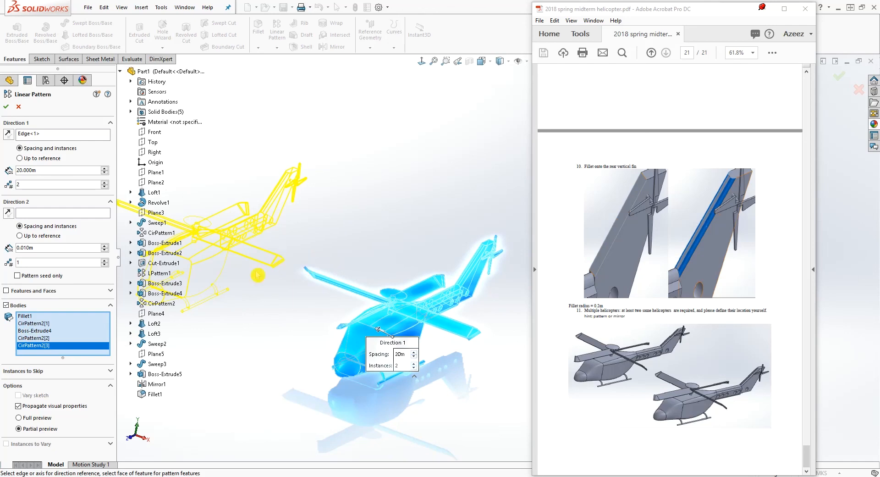
{"action": "left_click", "coordinate": [6, 107]}
Examine both helicopters from slightly different angles and compare their placement with the PDF's step 11 picture
{"action": "middle_click_drag", "start_coordinate": [341, 276], "coordinate": [420, 317]}
{"action": "scroll", "coordinate": [504, 283], "scroll_direction": "down", "scroll_amount": 3}
{"action": "scroll", "coordinate": [499, 281], "scroll_direction": "up", "scroll_amount": 1}
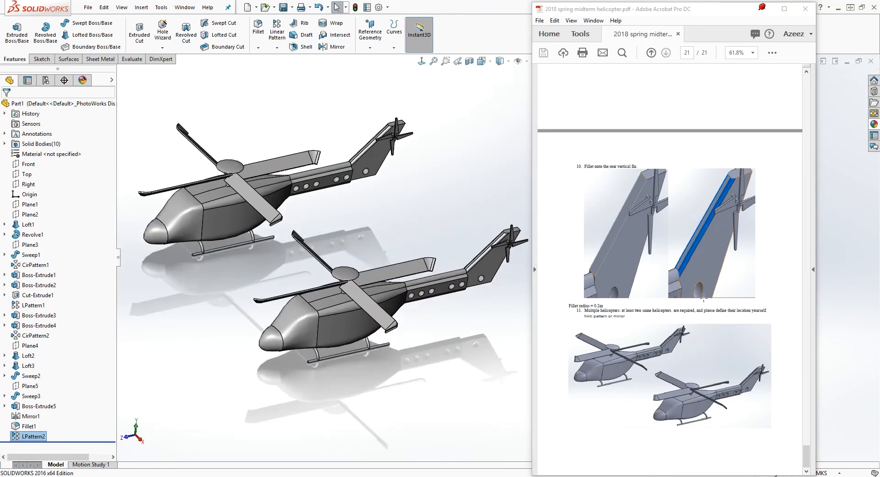
{"action": "middle_click_drag", "start_coordinate": [263, 269], "coordinate": [267, 250]}
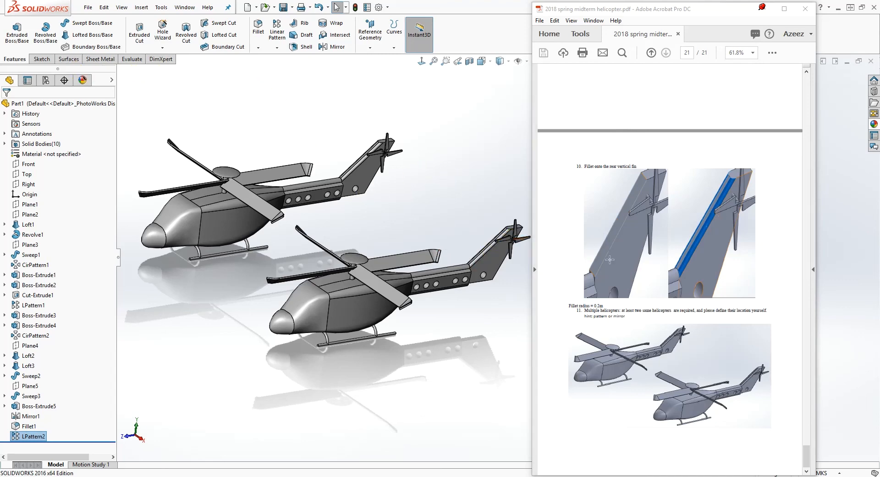
{"action": "mouse_move", "coordinate": [340, 200]}
{"action": "middle_mouse_down"}
{"action": "mouse_move", "coordinate": [358, 195]}
{"action": "mouse_move", "coordinate": [340, 205]}
{"action": "middle_mouse_up"}
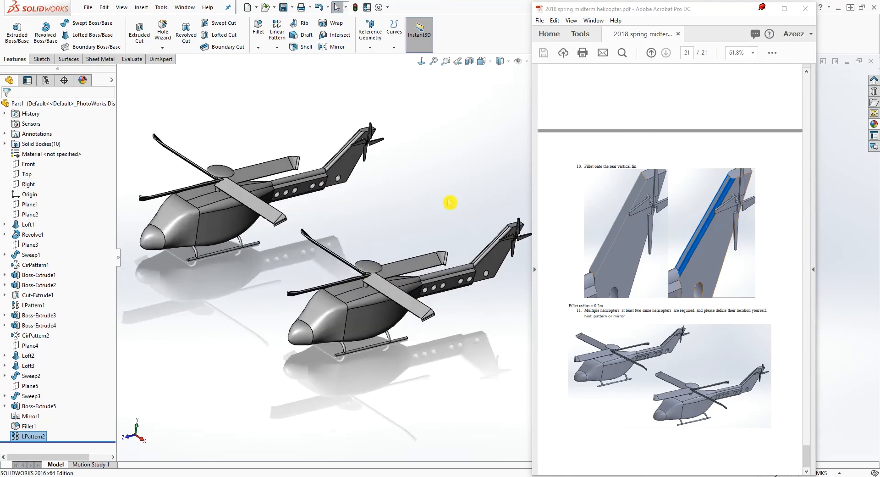
{"action": "scroll", "coordinate": [444, 195], "scroll_direction": "down", "scroll_amount": 2}
{"action": "middle_click_drag", "start_coordinate": [447, 193], "coordinate": [441, 191]}
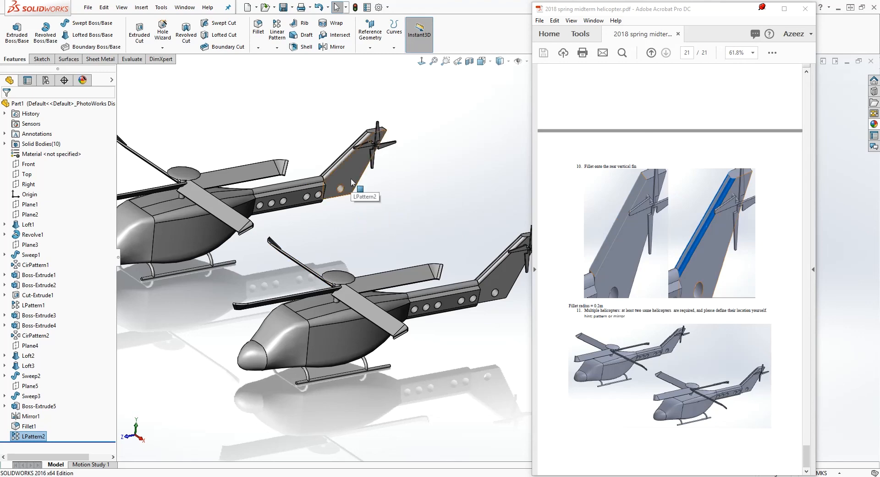
{"action": "left_click", "coordinate": [368, 188]}
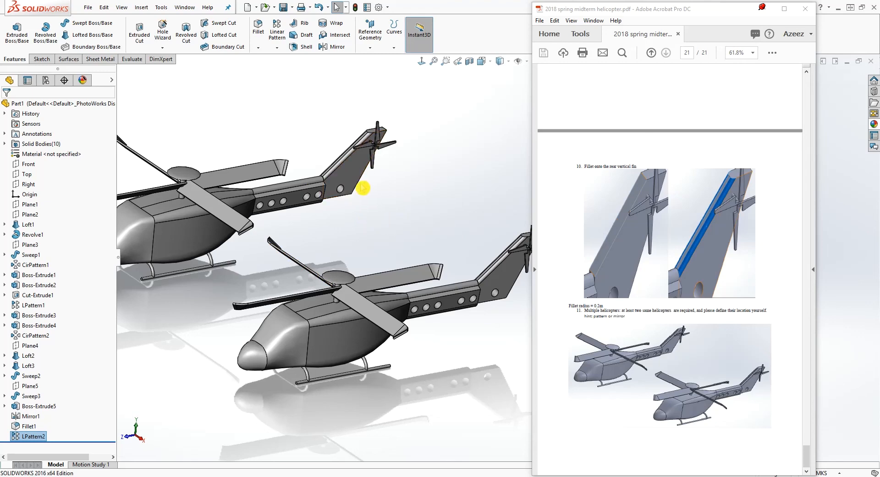